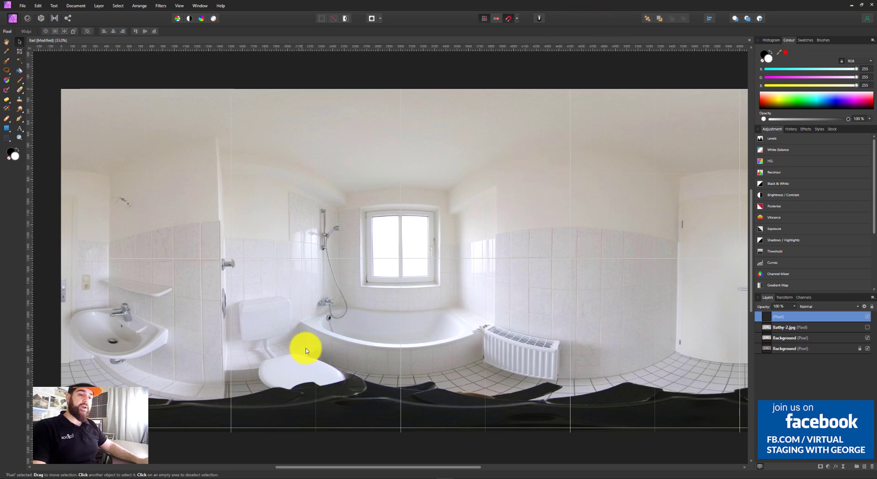
# - Inspect the bathroom panorama, including the black tripod area along its lower edge
pyautogui.scroll(-1, 359, 351)
pyautogui.keyDown('ctrl'); pyautogui.scroll(-1, 361, 351); pyautogui.keyUp('ctrl')
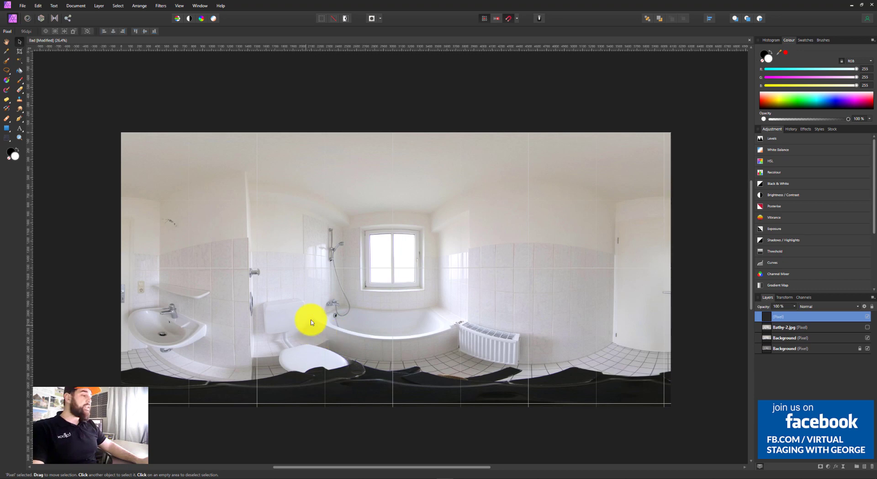
pyautogui.keyDown('ctrl'); pyautogui.scroll(1, 328, 396); pyautogui.keyUp('ctrl')
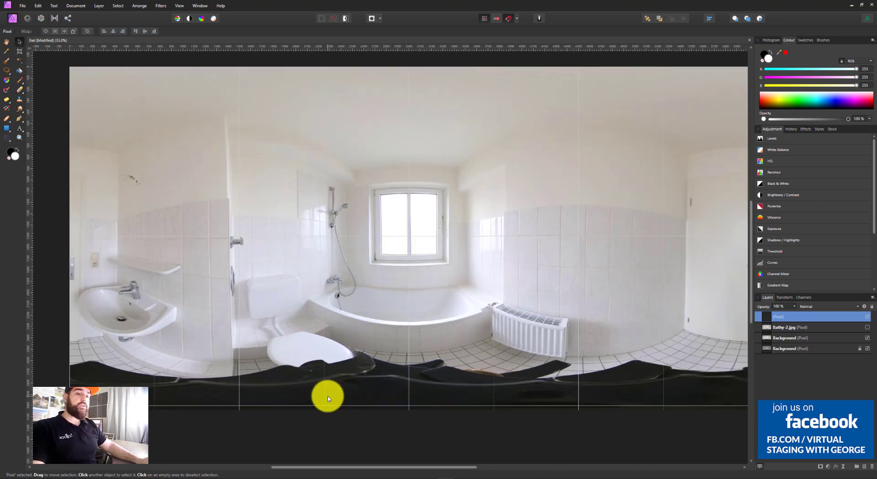
pyautogui.keyDown('ctrl'); pyautogui.scroll(-1, 338, 388); pyautogui.keyUp('ctrl')
pyautogui.click(338, 387)
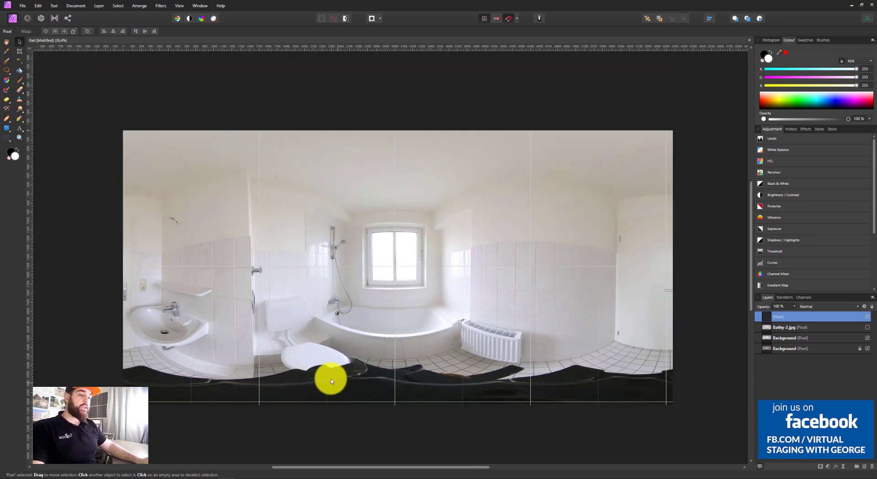
pyautogui.press('b')
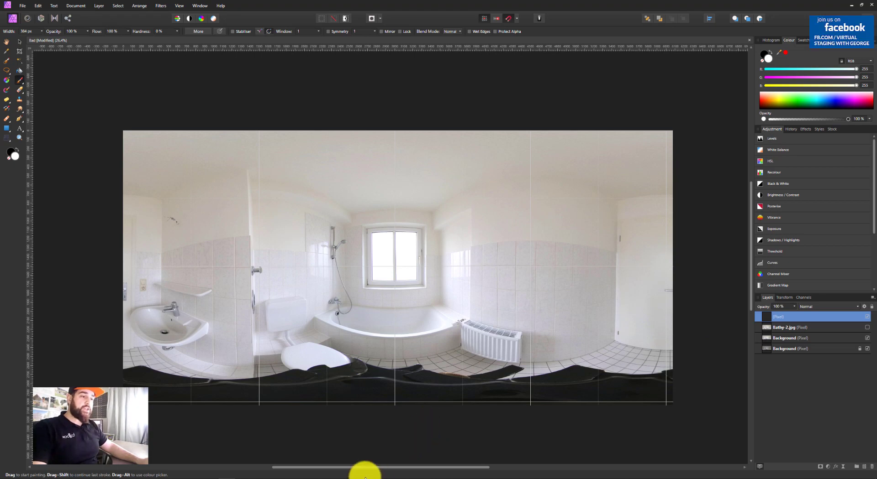
# - Switch to the bathroom scene in 3ds Max and examine through the camera how the wireframe geometry matches the panorama
pyautogui.moveTo(363, 475)
pyautogui.click(393, 456)
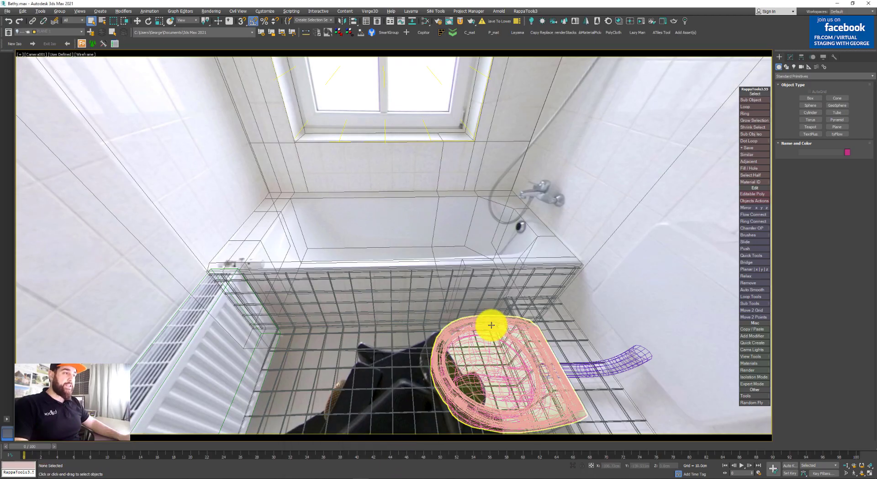
pyautogui.press('Up')
pyautogui.moveTo(395, 243)
pyautogui.mouseDown()
pyautogui.moveTo(430, 154)
pyautogui.moveTo(540, 218)
pyautogui.moveTo(577, 261)
pyautogui.moveTo(434, 251)
pyautogui.moveTo(401, 239)
pyautogui.moveTo(398, 215)
pyautogui.mouseUp()
pyautogui.press('F3')
pyautogui.press('F3')
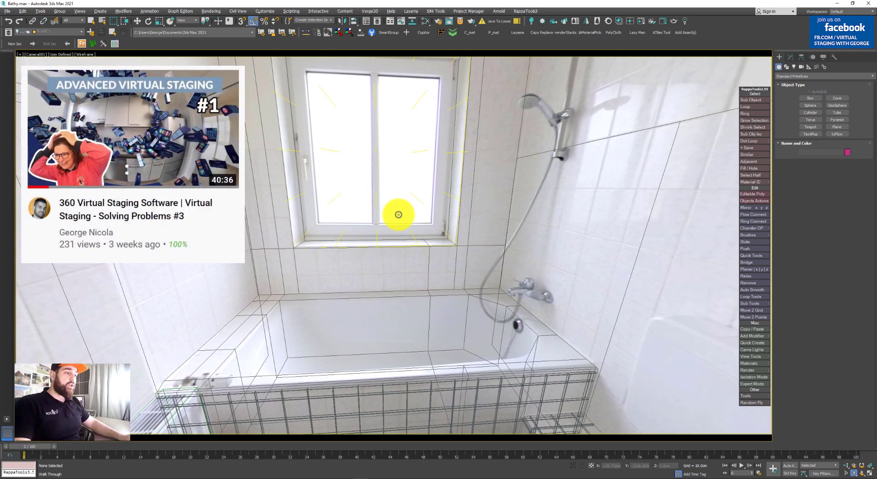
pyautogui.moveTo(398, 214); pyautogui.dragTo(394, 235)
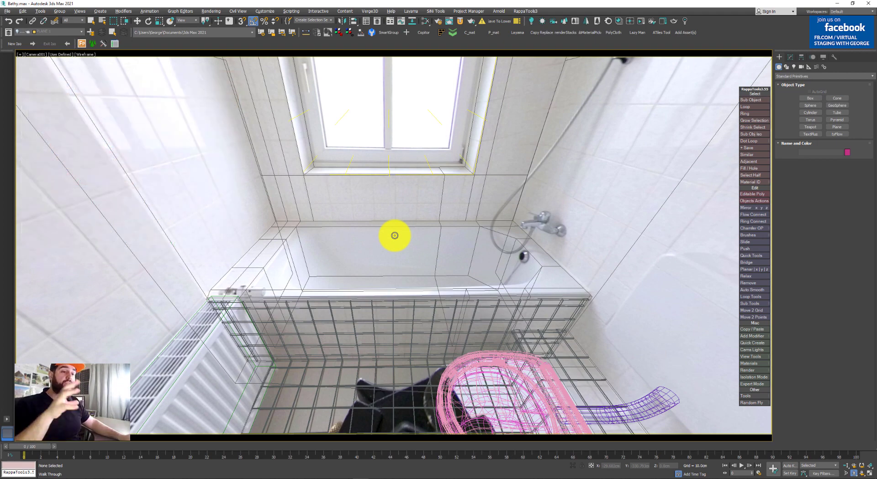
pyautogui.moveTo(395, 236); pyautogui.dragTo(401, 241)
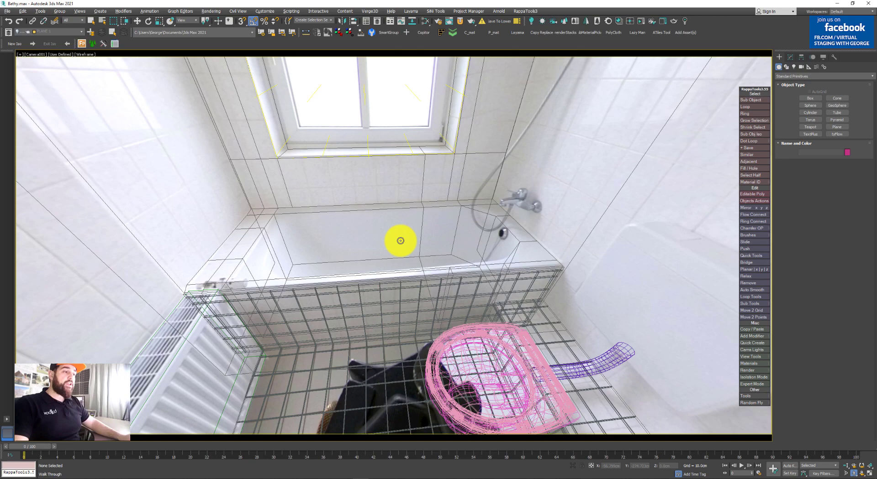
pyautogui.moveTo(400, 241)
pyautogui.mouseDown()
pyautogui.moveTo(417, 238)
pyautogui.moveTo(419, 260)
pyautogui.moveTo(399, 233)
pyautogui.moveTo(396, 288)
pyautogui.moveTo(401, 213)
pyautogui.moveTo(519, 190)
pyautogui.moveTo(581, 204)
pyautogui.moveTo(591, 250)
pyautogui.moveTo(423, 254)
pyautogui.moveTo(393, 260)
pyautogui.moveTo(394, 268)
pyautogui.mouseUp()
pyautogui.press('F3')
pyautogui.press('F4')
pyautogui.press('F4')
pyautogui.moveTo(383, 302); pyautogui.dragTo(388, 241)
# - Switch to a perspective view of the whole room model and hide the Sink and Toilet layer
pyautogui.press('p')
pyautogui.scroll(-5, 385, 254)
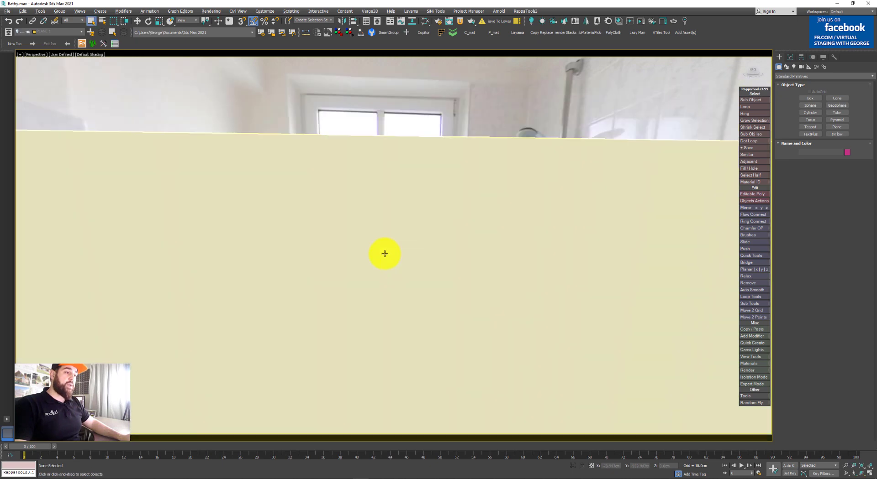
pyautogui.keyDown('alt'); pyautogui.moveTo(363, 259); pyautogui.dragTo(489, 293, button='middle'); pyautogui.keyUp('alt')
pyautogui.scroll(-5, 406, 295)
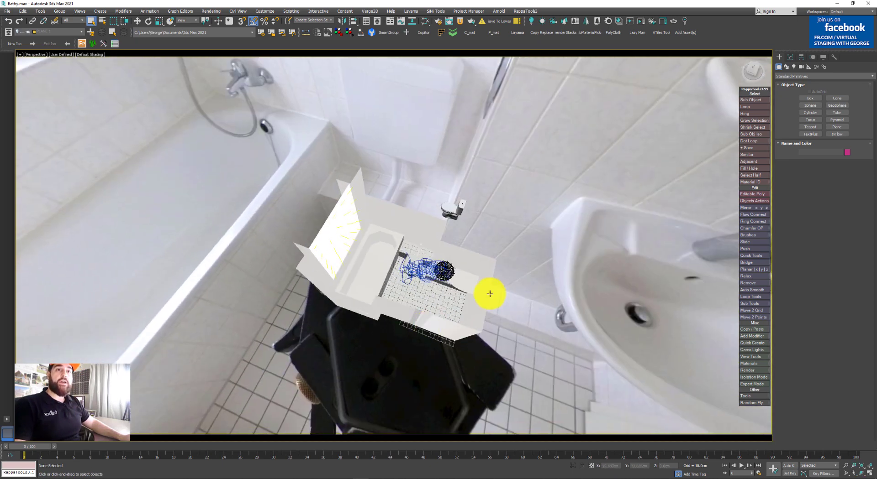
pyautogui.press('w')
pyautogui.click(46, 32)
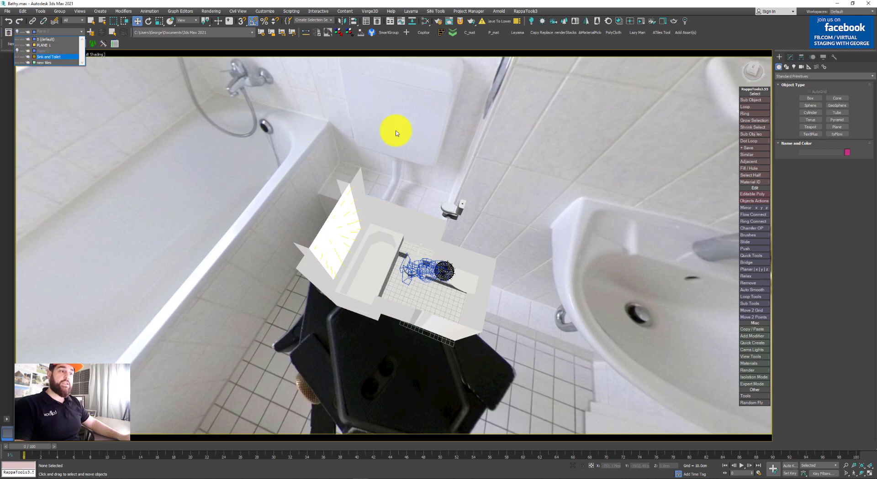
pyautogui.click(17, 57)
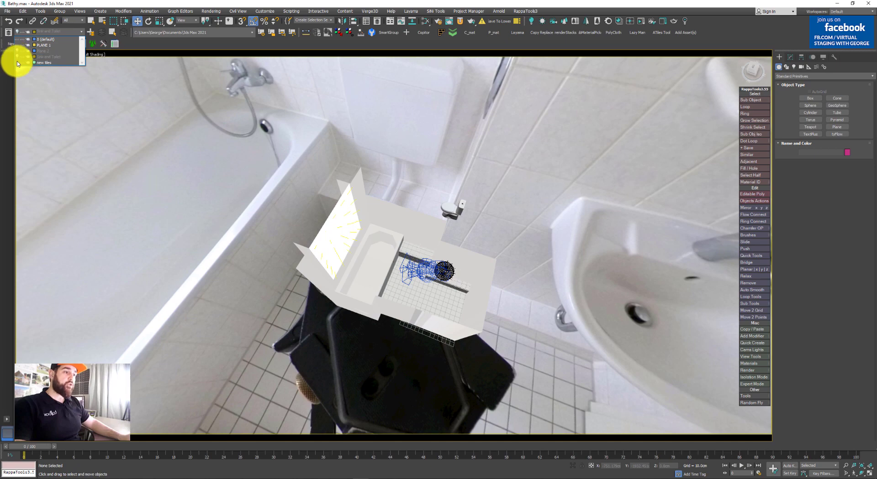
pyautogui.click(499, 170)
# - Look through Camera002 towards the window with the room model shaded and its edges displayed
pyautogui.click(456, 268)
pyautogui.press('c')
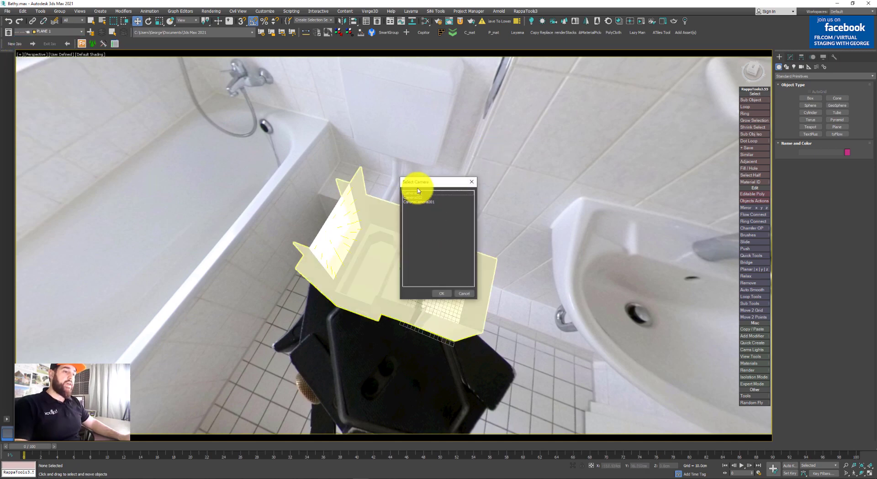
pyautogui.doubleClick(417, 197)
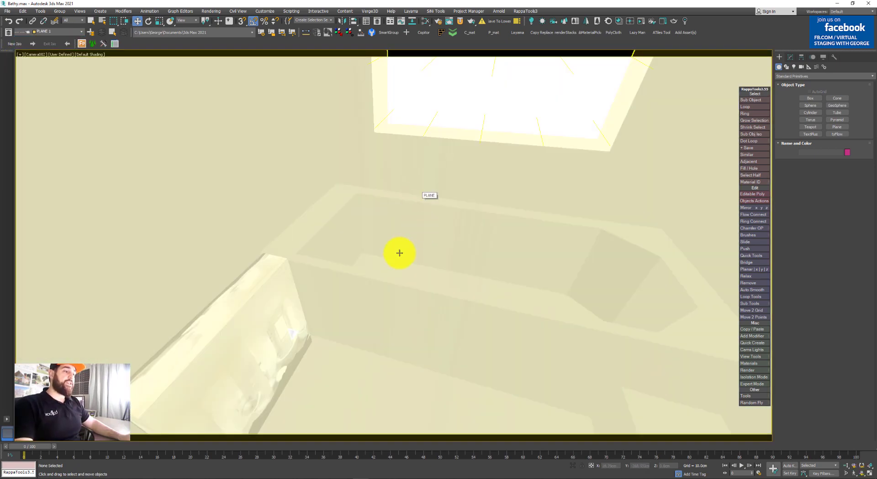
pyautogui.press('Up')
pyautogui.moveTo(387, 259)
pyautogui.mouseDown()
pyautogui.moveTo(442, 279)
pyautogui.moveTo(575, 296)
pyautogui.moveTo(601, 229)
pyautogui.moveTo(412, 218)
pyautogui.moveTo(512, 134)
pyautogui.mouseUp()
pyautogui.press('F4')
pyautogui.press('F3')
pyautogui.press('F4')
# - Start an interactive Corona render of the Camera002 view and enlarge its render window
pyautogui.click(641, 21)
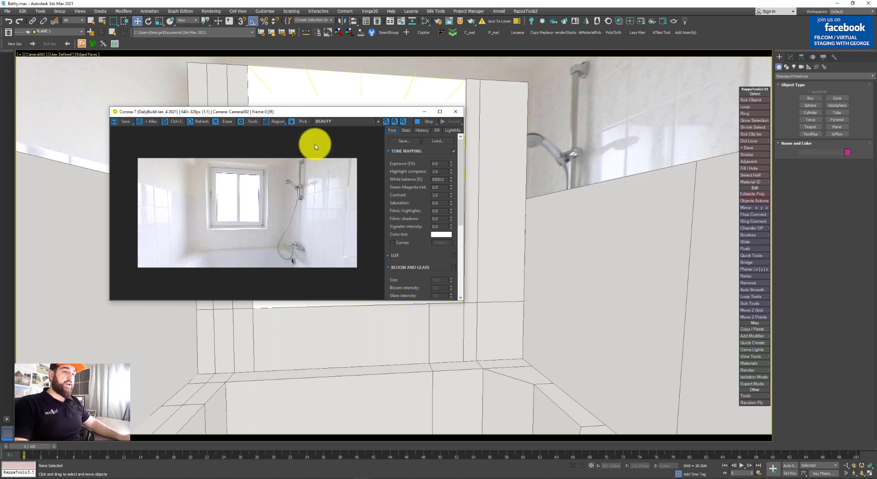
pyautogui.moveTo(307, 113); pyautogui.dragTo(349, 81)
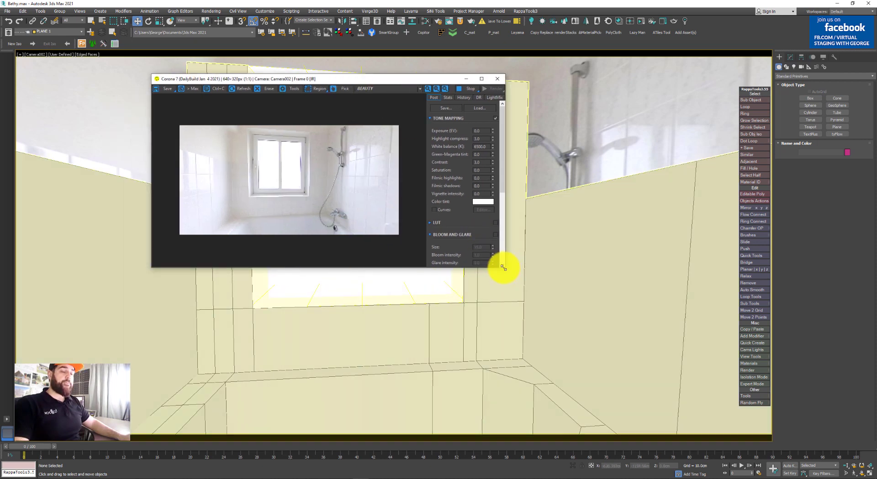
pyautogui.moveTo(503, 268); pyautogui.dragTo(688, 323)
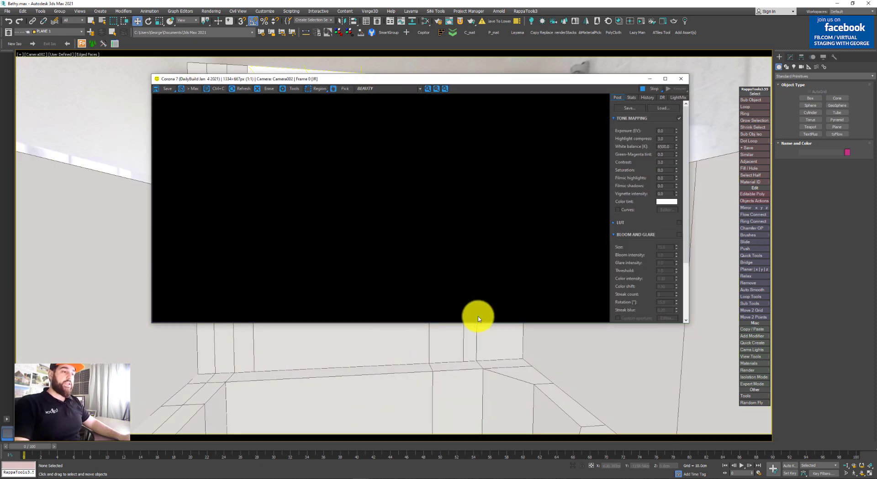
# - Turn the camera down to preview the floor, toilet and sink in the interactive render, and close the render window
pyautogui.click(425, 375)
pyautogui.press('Up')
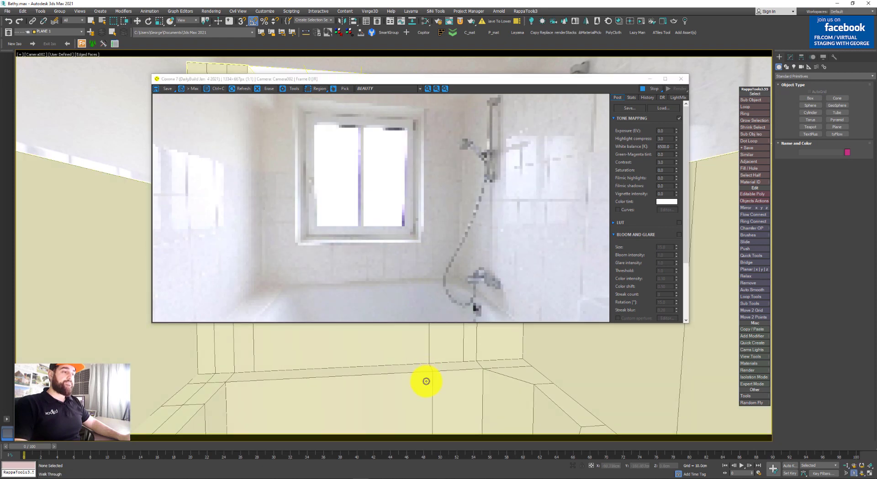
pyautogui.moveTo(426, 381); pyautogui.dragTo(449, 413)
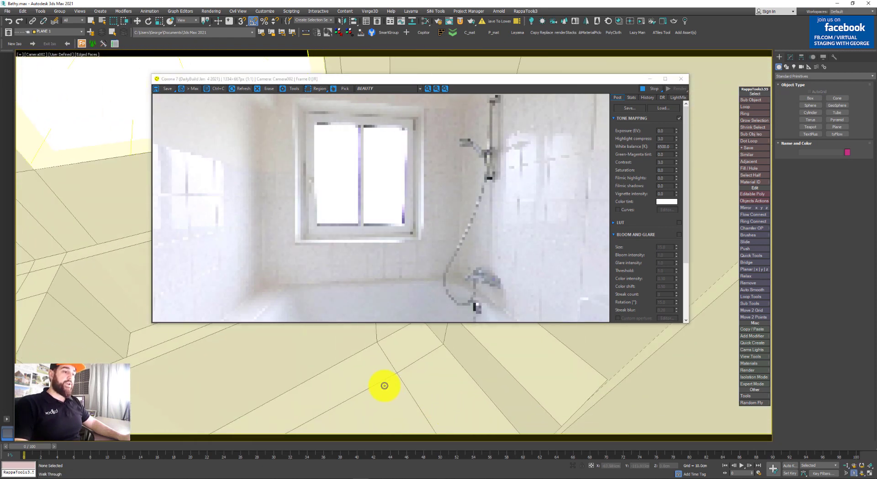
pyautogui.moveTo(379, 388); pyautogui.dragTo(442, 426)
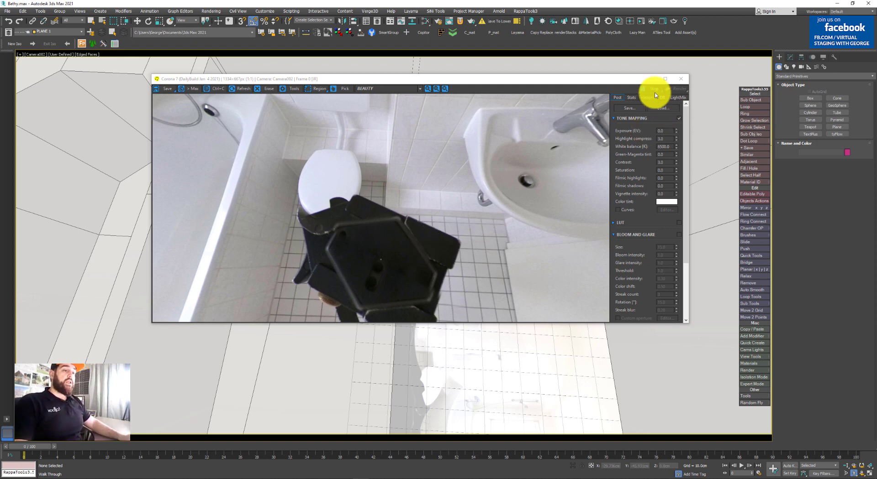
pyautogui.click(681, 78)
pyautogui.rightClick(409, 275)
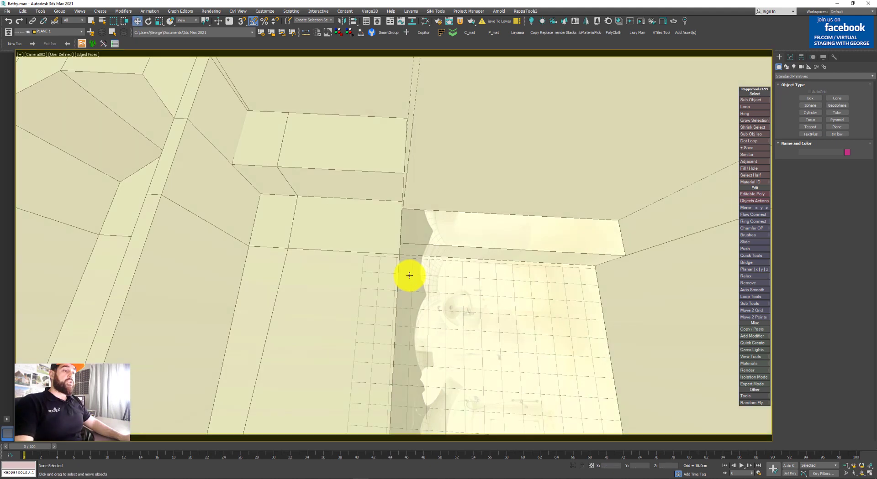
# - Select all floor polygons of the room mesh, including the strips beside the bathtub and around the toilet
pyautogui.press('Up')
pyautogui.moveTo(339, 278)
pyautogui.mouseDown()
pyautogui.moveTo(389, 266)
pyautogui.moveTo(354, 282)
pyautogui.mouseUp()
pyautogui.rightClick(426, 277)
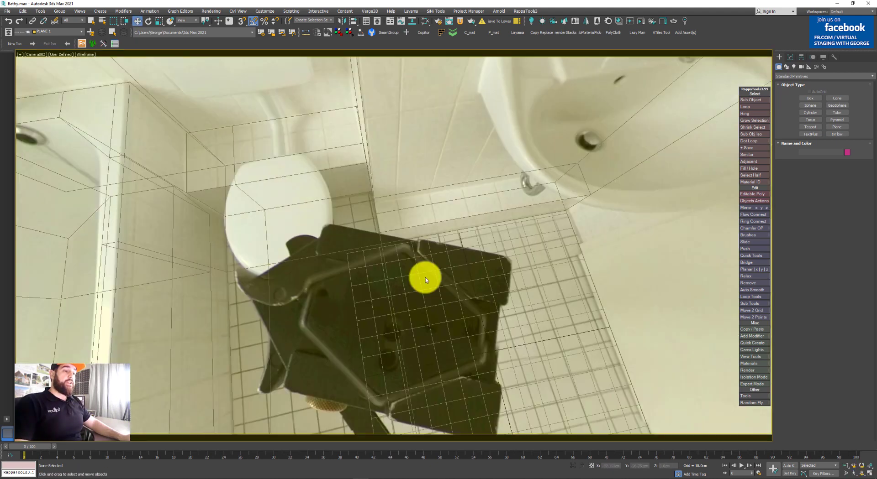
pyautogui.click(426, 276)
pyautogui.press('4')
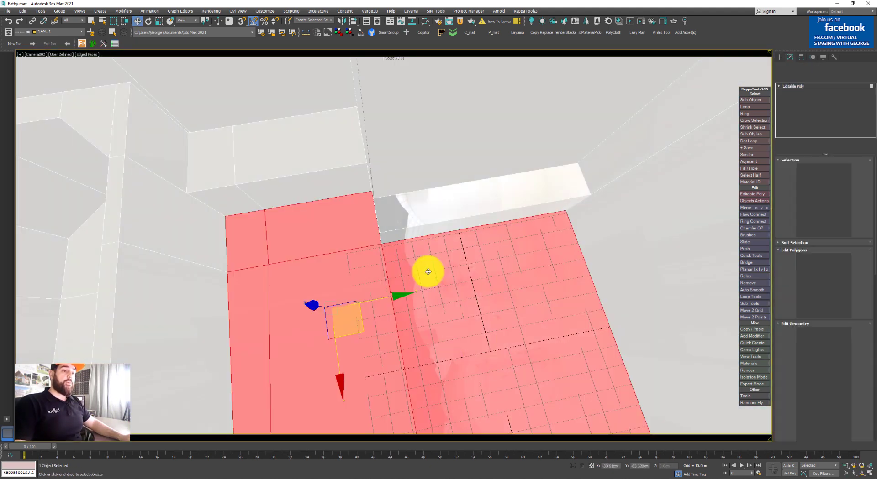
pyautogui.moveTo(428, 273); pyautogui.dragTo(383, 278)
pyautogui.keyDown('ctrl'); pyautogui.click(341, 240); pyautogui.keyUp('ctrl')
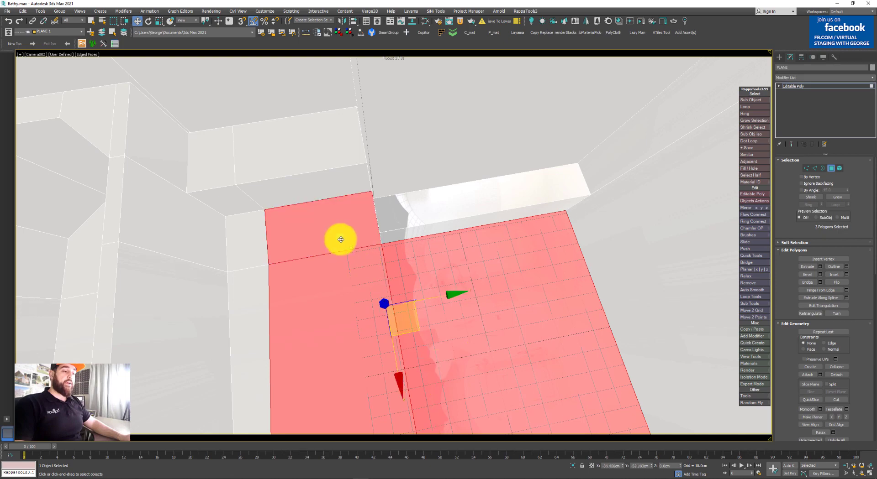
pyautogui.keyDown('ctrl'); pyautogui.click(251, 274); pyautogui.keyUp('ctrl')
pyautogui.keyDown('ctrl'); pyautogui.click(251, 241); pyautogui.keyUp('ctrl')
# - Compare the selected floor polygons with the panorama around the radiator and bathtub in wireframe and shaded display
pyautogui.press('Up')
pyautogui.moveTo(450, 304); pyautogui.dragTo(290, 276)
pyautogui.press('F3')
pyautogui.press('F3')
pyautogui.press('F3')
pyautogui.press('F3')
pyautogui.press('F3')
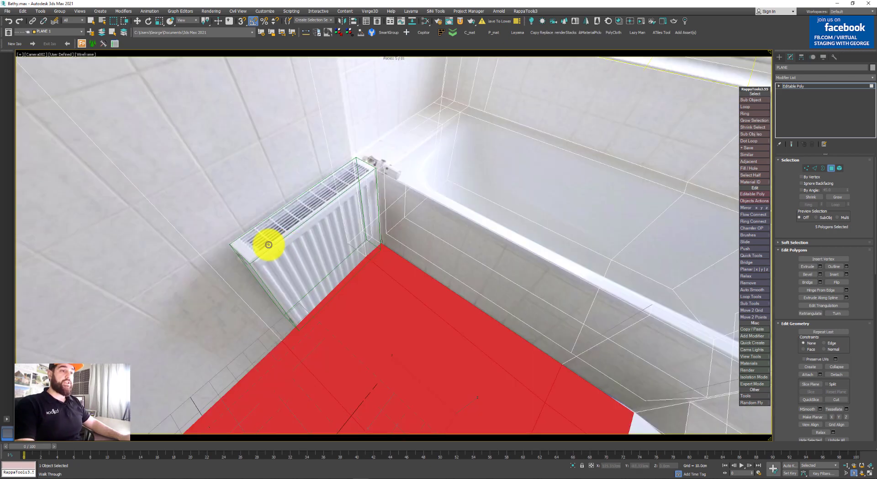
pyautogui.press('F3')
pyautogui.press('F3')
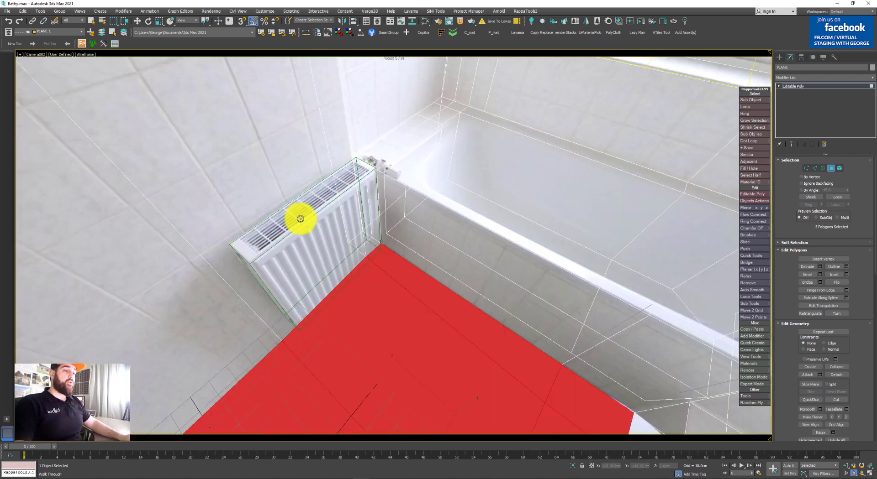
pyautogui.press('F3')
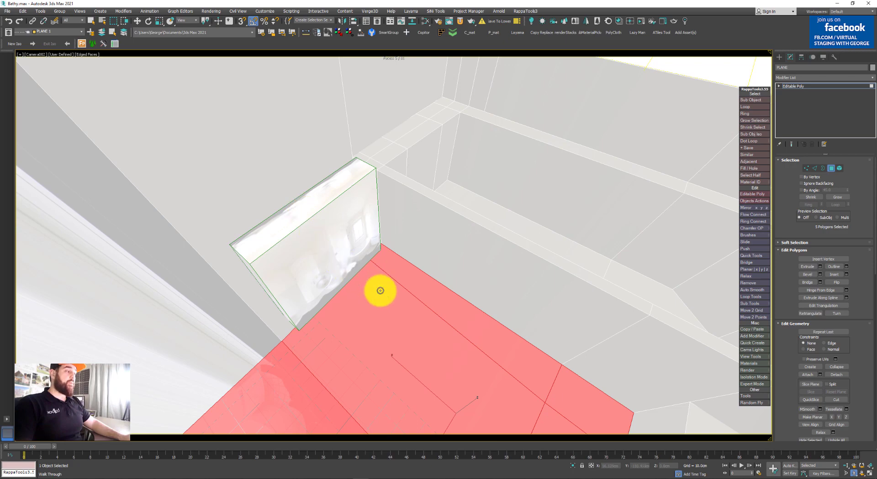
pyautogui.moveTo(380, 237); pyautogui.dragTo(522, 314)
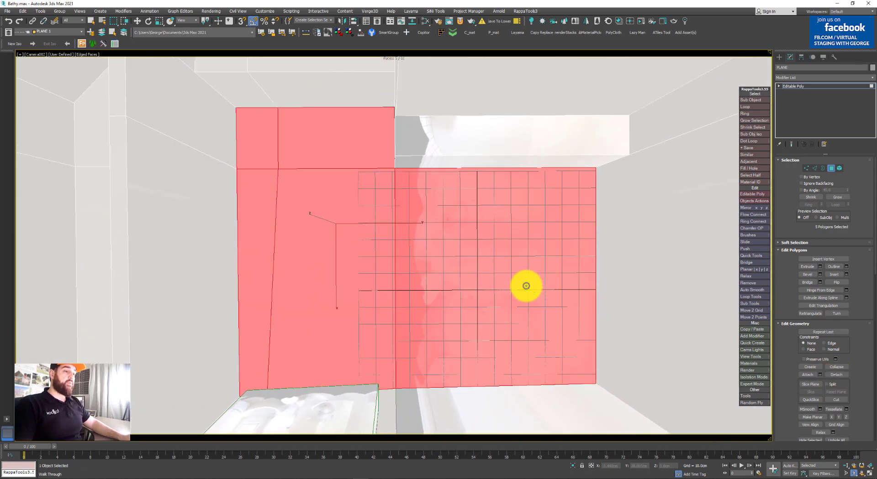
# - Detach the selected floor polygons from the room mesh as a separate object and leave polygon editing
pyautogui.click(834, 374)
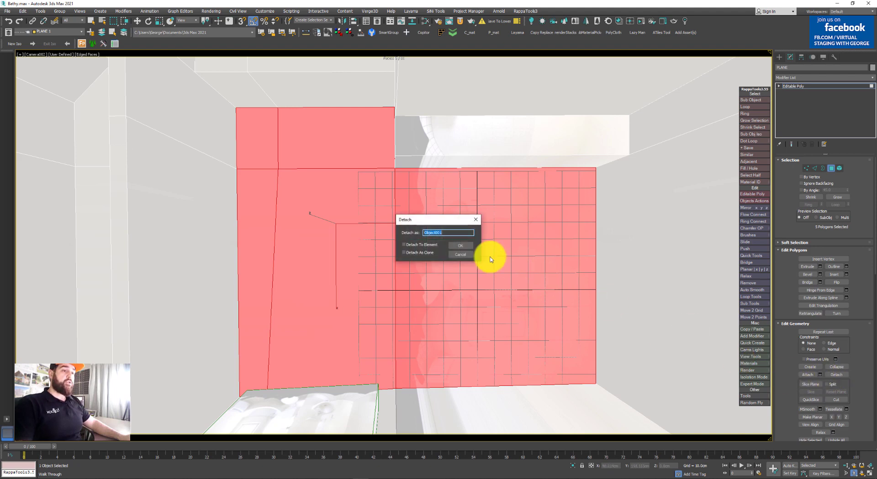
pyautogui.click(459, 248)
pyautogui.press('4')
pyautogui.rightClick(368, 213)
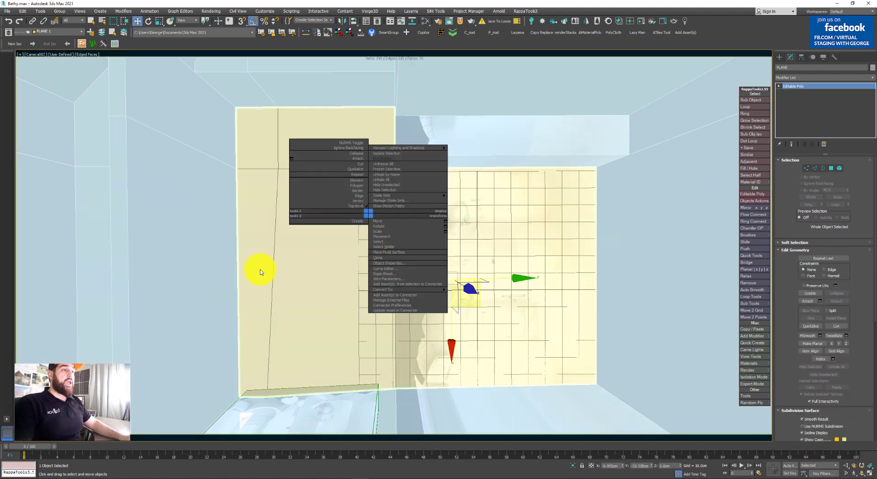
pyautogui.click(259, 269)
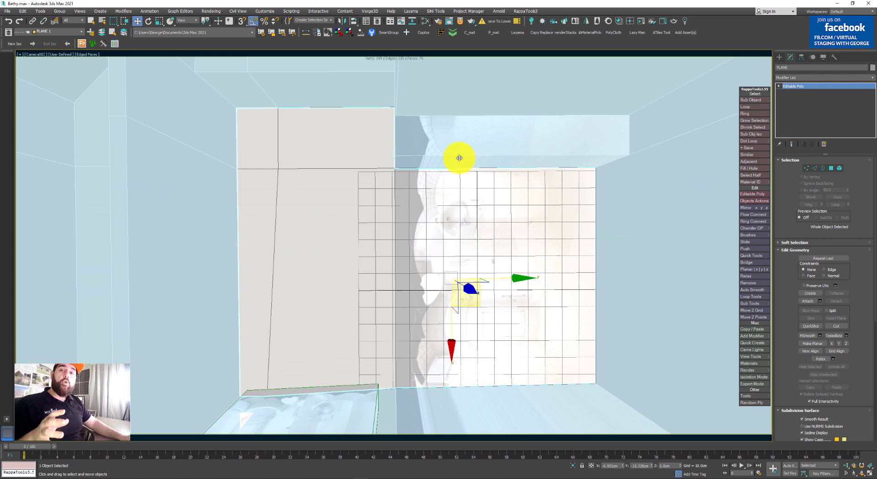
# - Bring up the floor generator tools script window to review its options, and close it
pyautogui.click(441, 32)
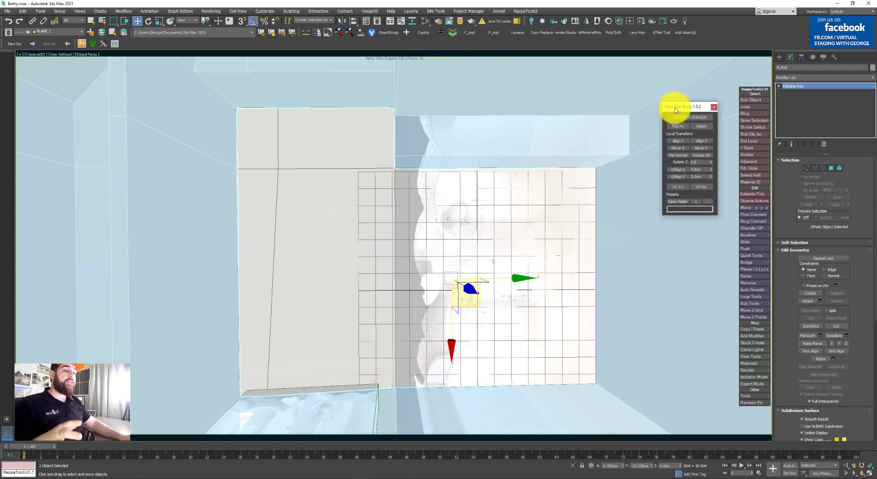
pyautogui.moveTo(675, 108); pyautogui.dragTo(675, 108)
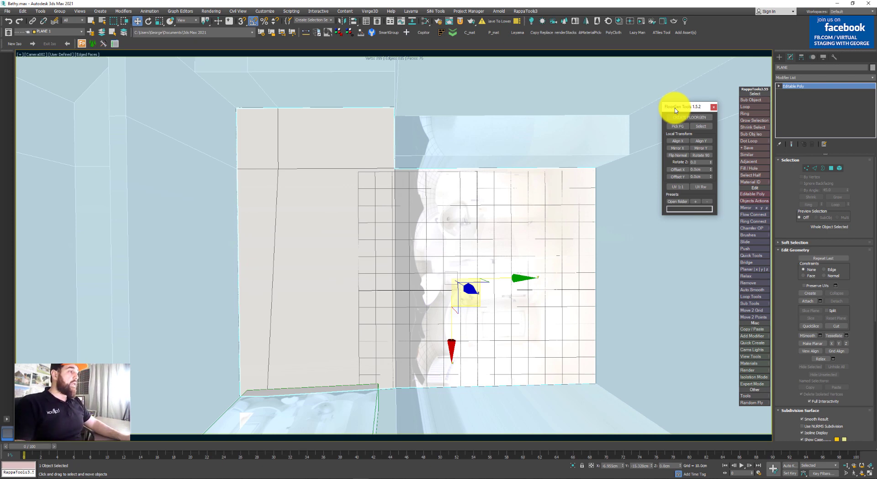
pyautogui.moveTo(675, 110)
pyautogui.mouseDown()
pyautogui.moveTo(688, 109)
pyautogui.moveTo(668, 108)
pyautogui.mouseUp()
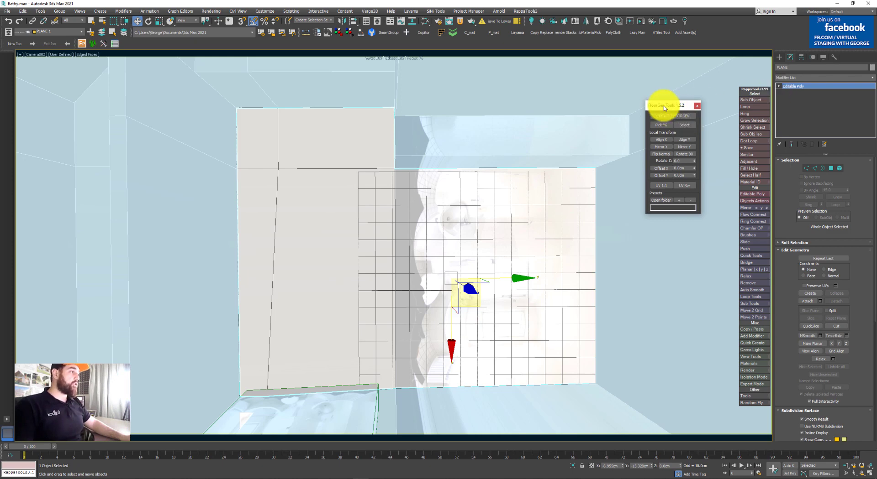
pyautogui.click(697, 105)
# - Try to apply the FloorGenerator modifier to the room mesh
pyautogui.click(804, 78)
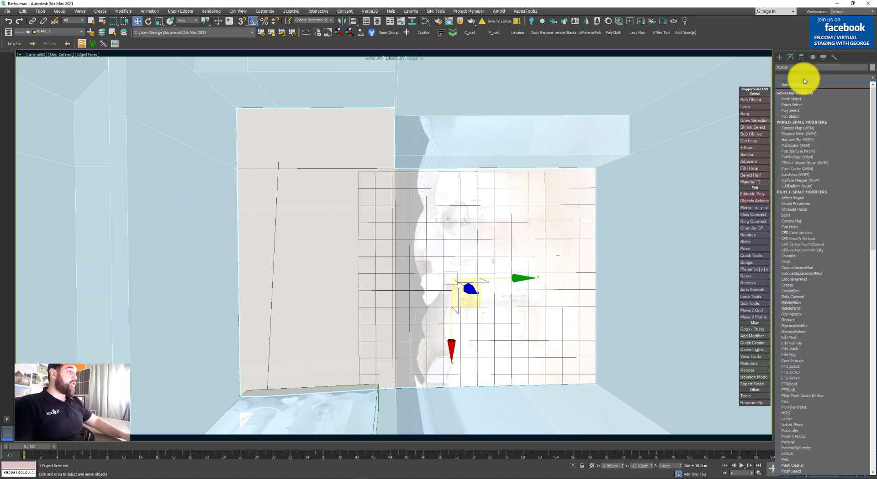
pyautogui.write('f')
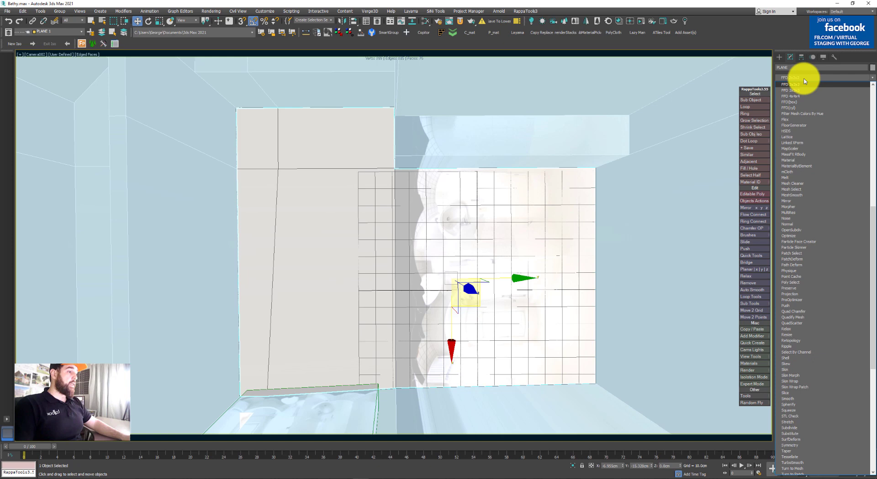
pyautogui.write('f')
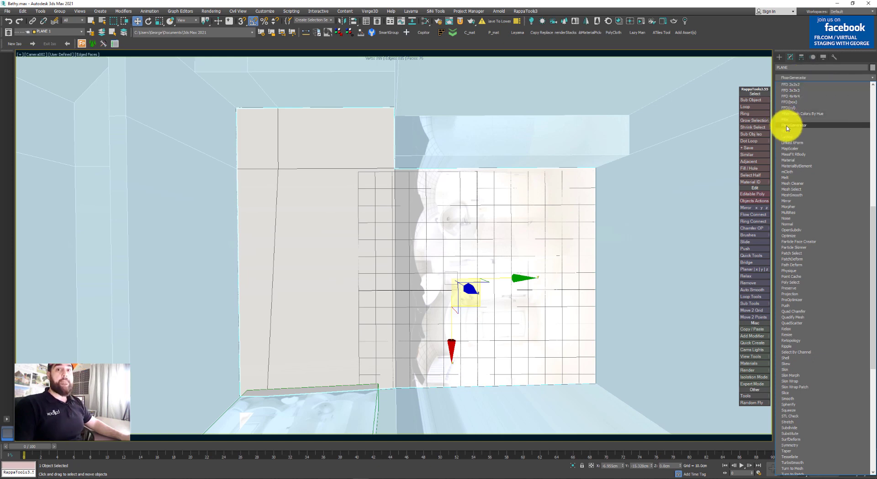
pyautogui.click(786, 127)
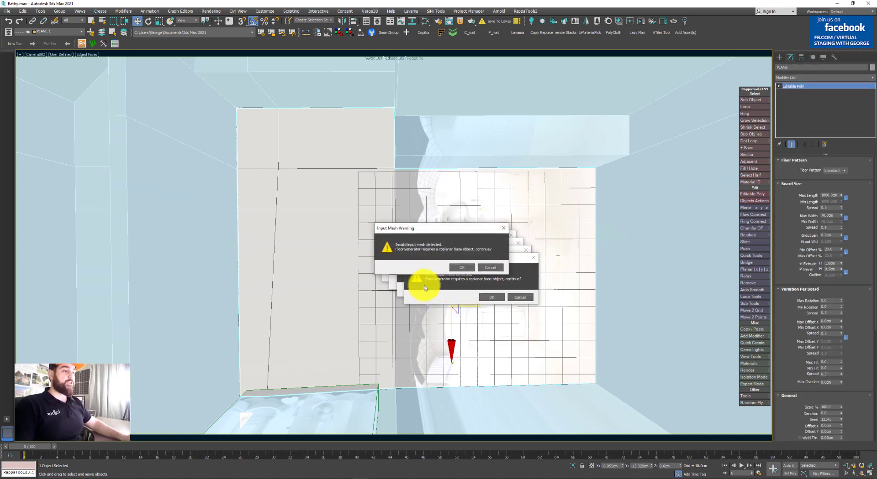
pyautogui.click(487, 267)
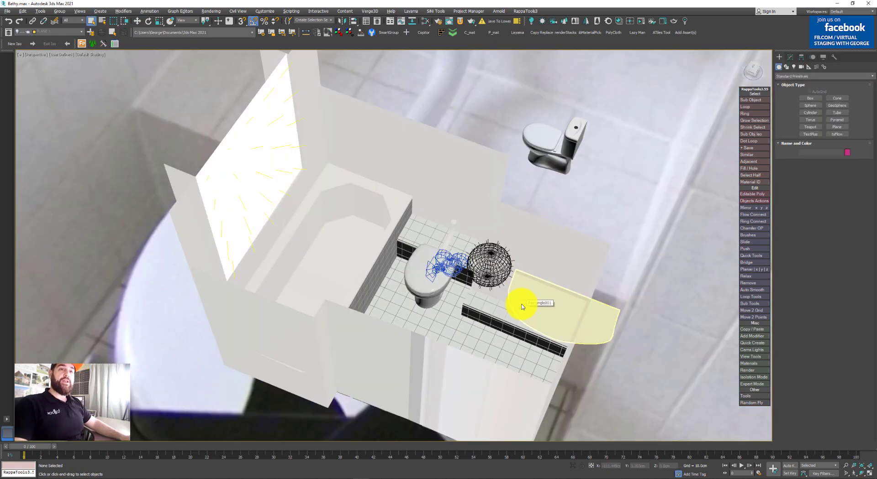
# - Show the PLANE 1 layer with edged faces and hide the Plane 2, Sink and Toilet, and new tiles layers
pyautogui.scroll(2, 528, 290)
pyautogui.scroll(-4, 493, 282)
pyautogui.press('F4')
pyautogui.scroll(2, 468, 274)
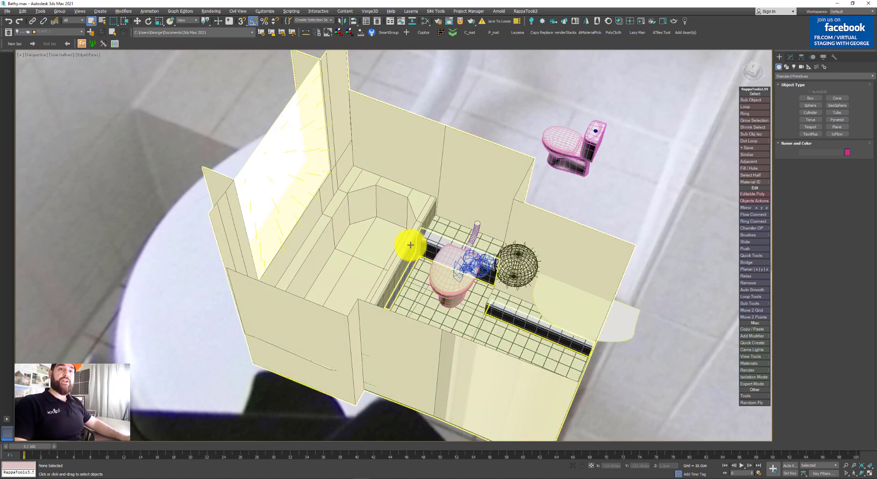
pyautogui.scroll(-3, 410, 245)
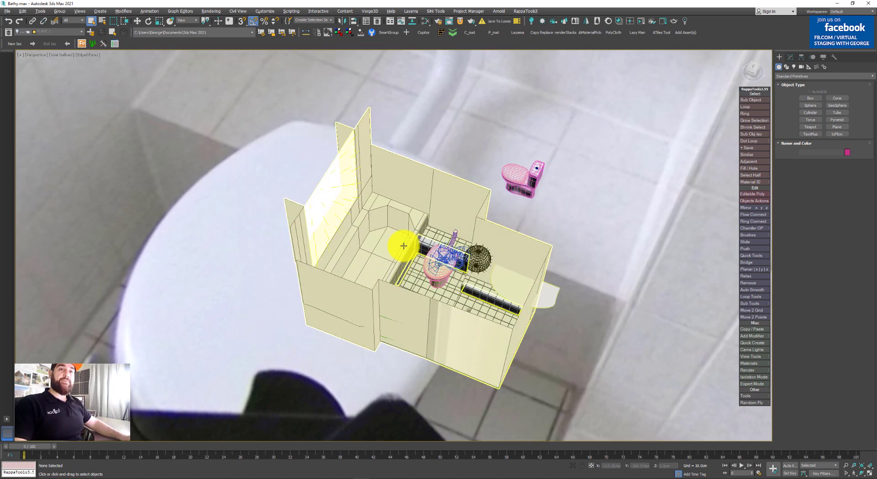
pyautogui.click(55, 33)
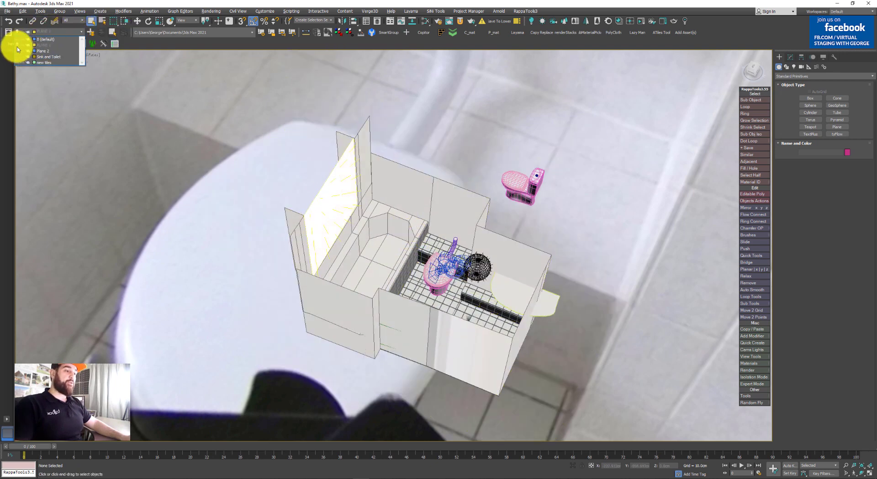
pyautogui.click(17, 46)
pyautogui.click(17, 51)
pyautogui.click(17, 56)
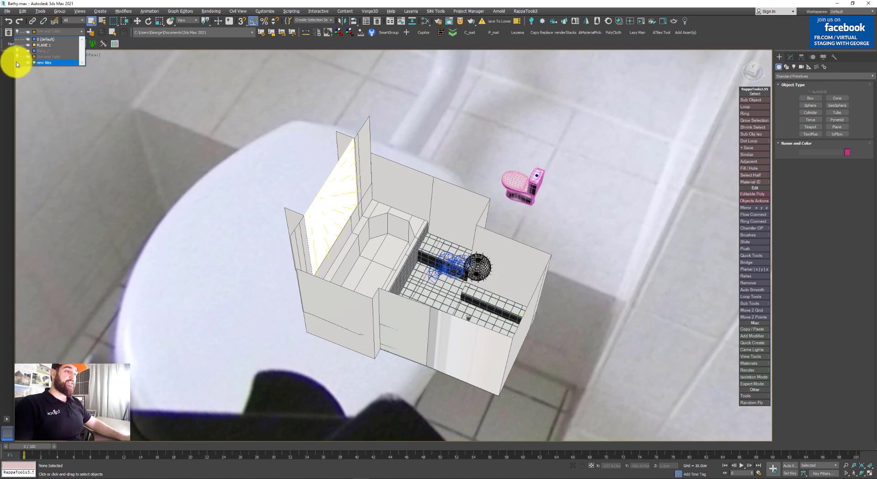
pyautogui.click(16, 63)
pyautogui.click(571, 250)
# - Examine the room from above and the separate toilet object outside it in the perspective view
pyautogui.scroll(3, 516, 265)
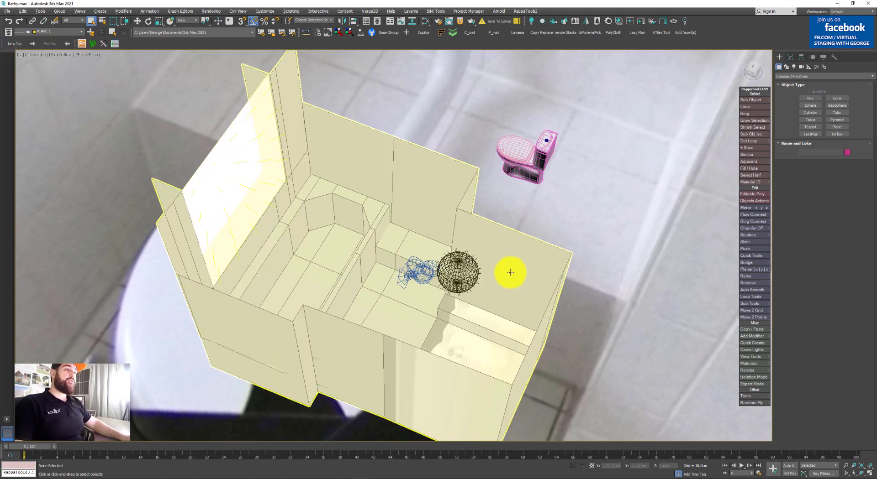
pyautogui.scroll(-3, 449, 265)
pyautogui.keyDown('alt'); pyautogui.moveTo(426, 261); pyautogui.dragTo(444, 259, button='middle'); pyautogui.keyUp('alt')
pyautogui.scroll(2, 457, 118)
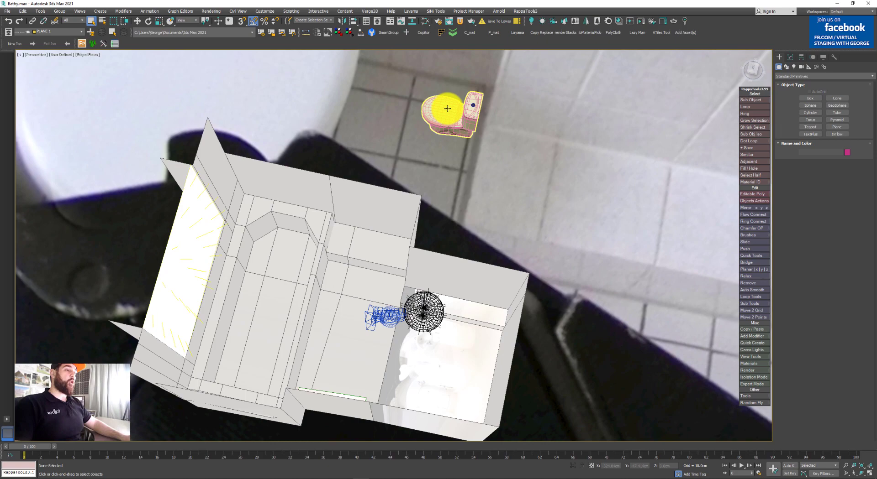
pyautogui.click(447, 108)
pyautogui.press('z')
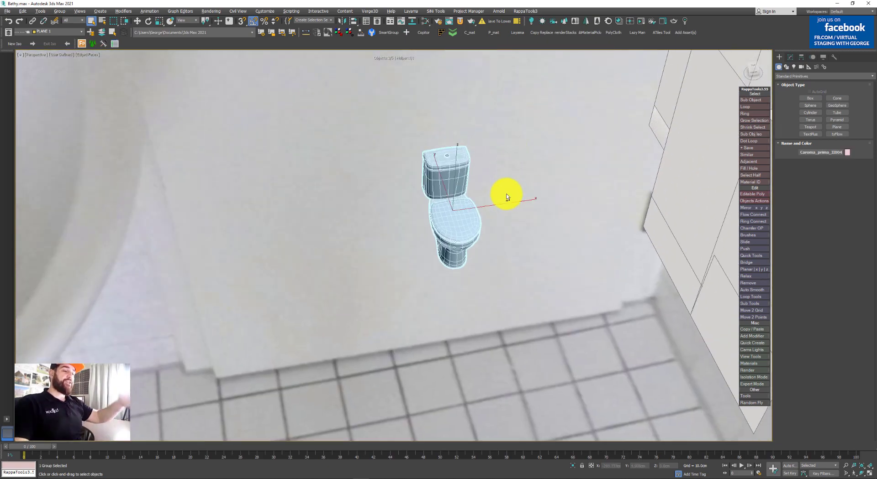
pyautogui.keyDown('alt'); pyautogui.moveTo(506, 197); pyautogui.dragTo(439, 232, button='middle'); pyautogui.keyUp('alt')
pyautogui.scroll(-3, 448, 200)
pyautogui.scroll(3, 447, 231)
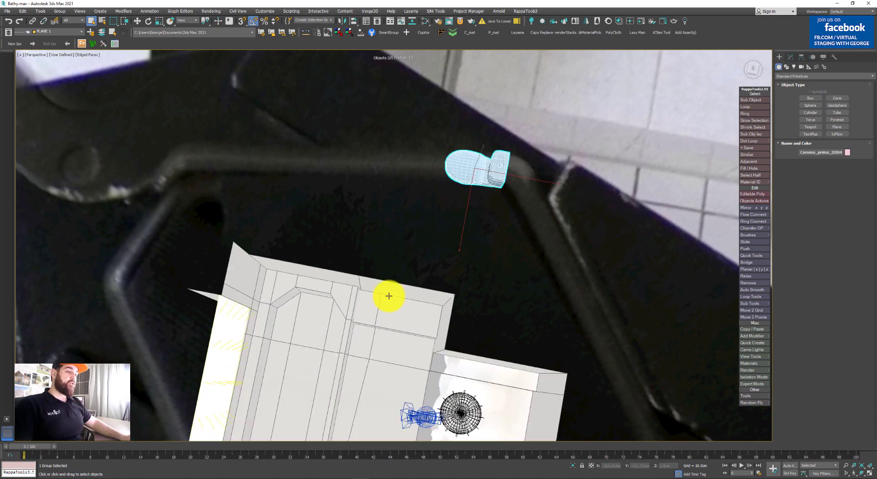
pyautogui.moveTo(385, 320); pyautogui.dragTo(444, 248, button='middle')
pyautogui.press('w')
pyautogui.click(589, 206)
pyautogui.keyDown('alt'); pyautogui.moveTo(486, 225); pyautogui.dragTo(454, 209, button='middle'); pyautogui.keyUp('alt')
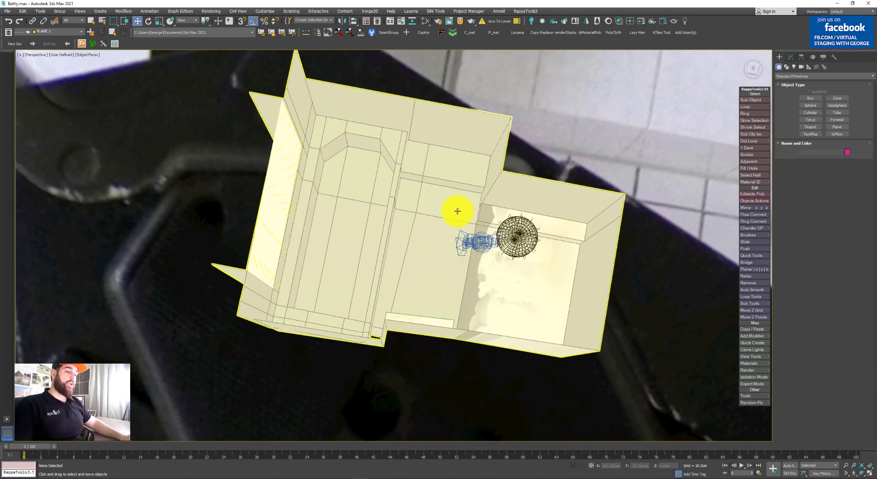
# - Select all floor polygons of the room mesh, including the narrow strips beside the bathtub
pyautogui.click(495, 245)
pyautogui.press('4')
pyautogui.click(482, 270)
pyautogui.keyDown('ctrl'); pyautogui.click(440, 256); pyautogui.keyUp('ctrl')
pyautogui.keyDown('ctrl'); pyautogui.click(430, 209); pyautogui.keyUp('ctrl')
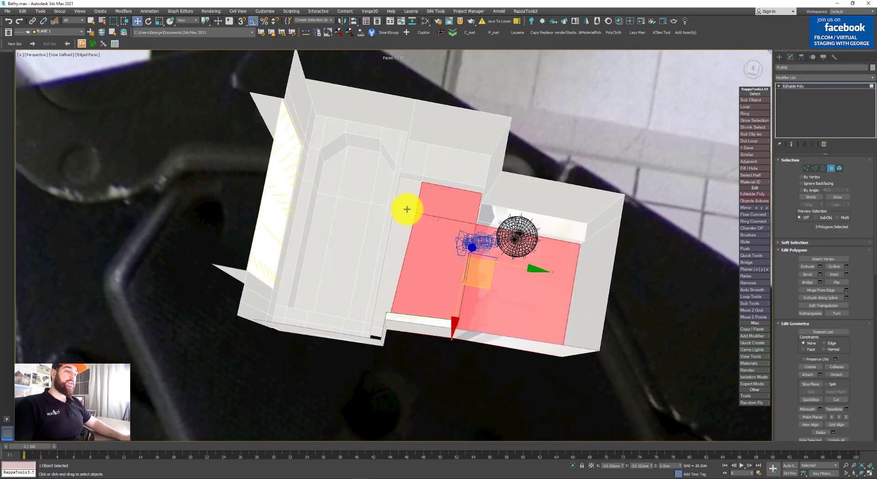
pyautogui.keyDown('ctrl'); pyautogui.click(406, 205); pyautogui.keyUp('ctrl')
pyautogui.keyDown('ctrl'); pyautogui.click(393, 249); pyautogui.keyUp('ctrl')
pyautogui.scroll(3, 439, 290)
pyautogui.keyDown('alt'); pyautogui.moveTo(439, 290); pyautogui.dragTo(437, 269, button='middle'); pyautogui.keyUp('alt')
pyautogui.keyDown('ctrl'); pyautogui.click(336, 304); pyautogui.keyUp('ctrl')
# - Detach the selected floor polygons as a separate object, leave polygon editing and select the detached floor
pyautogui.hotkey('alt', 'd')
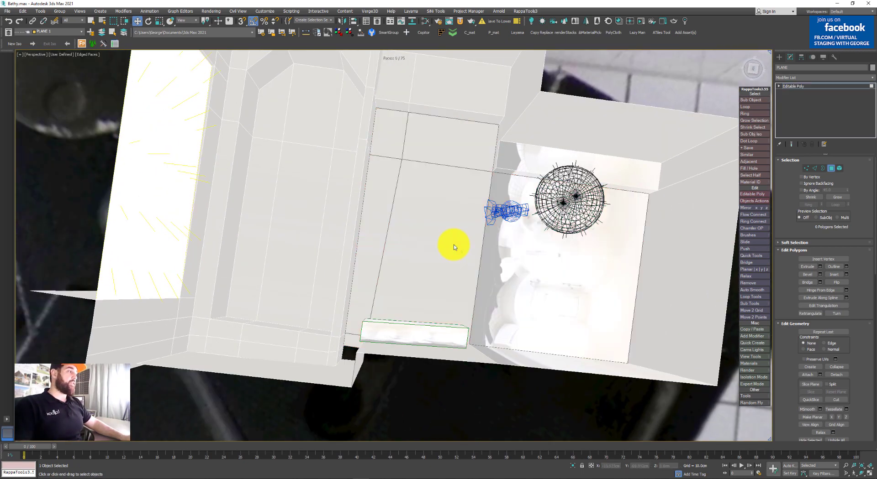
pyautogui.press('4')
pyautogui.click(422, 380)
pyautogui.click(417, 190)
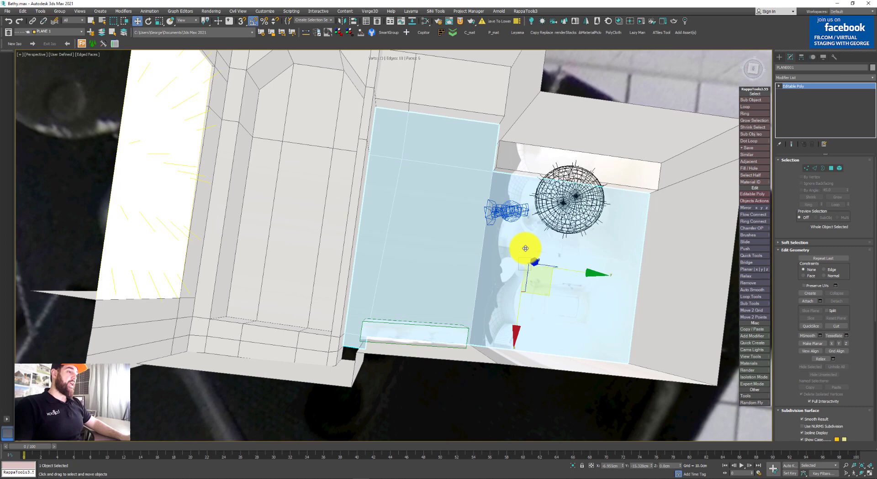
# - Flatten the detached floor object by scaling it down to almost zero along its Z axis
pyautogui.scroll(-4, 525, 242)
pyautogui.click(801, 57)
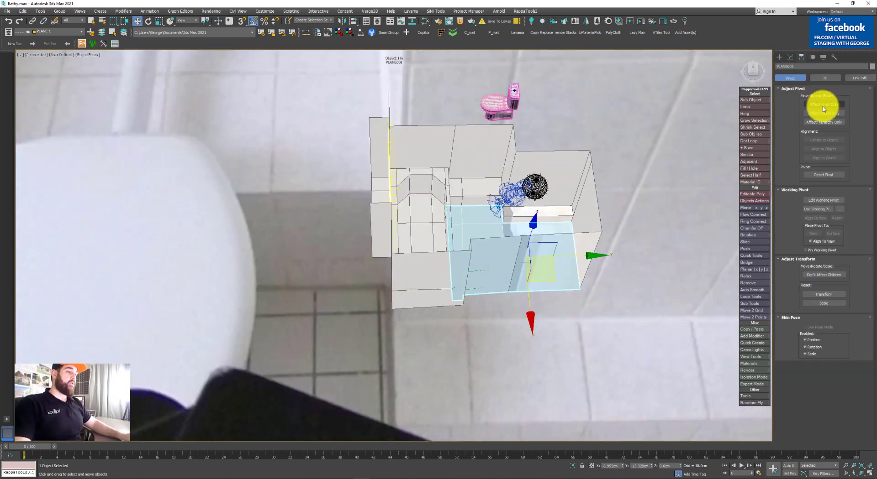
pyautogui.click(823, 104)
pyautogui.click(822, 107)
pyautogui.keyDown('alt'); pyautogui.moveTo(507, 329); pyautogui.dragTo(483, 276, button='middle'); pyautogui.keyUp('alt')
pyautogui.press('r')
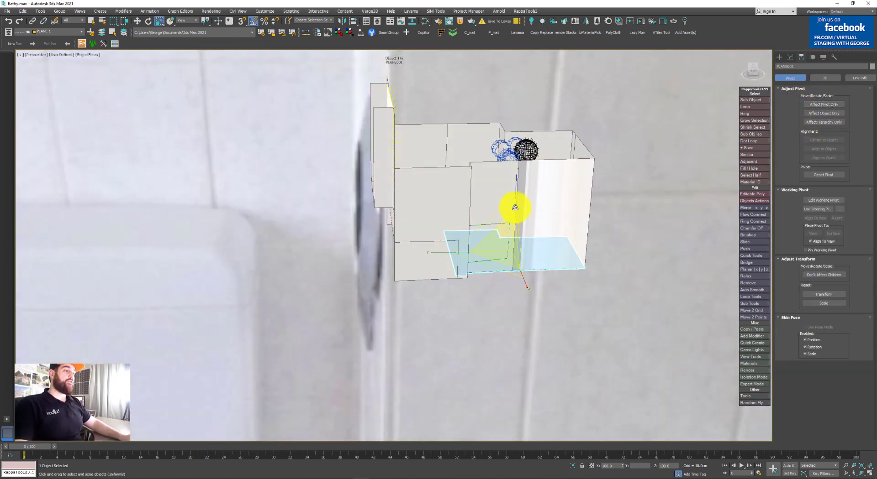
pyautogui.moveTo(516, 187); pyautogui.dragTo(434, 39)
# - Check the flatness of the detached floor object in the front wireframe view
pyautogui.press('4')
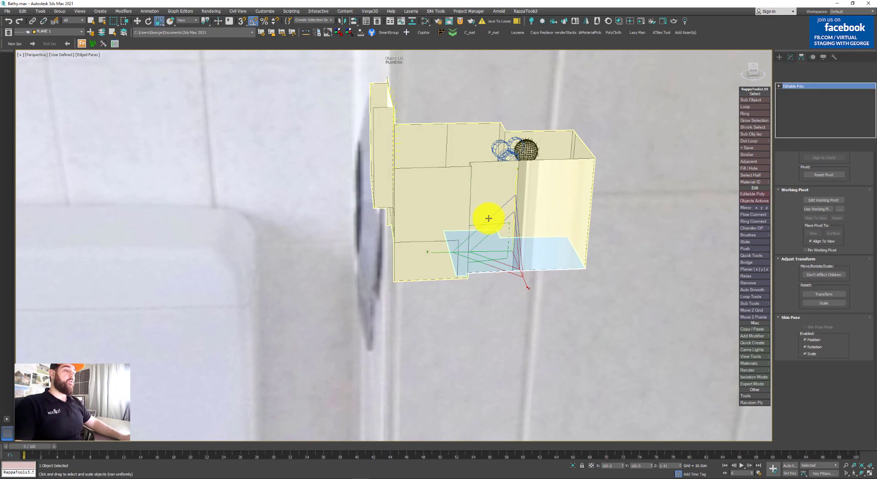
pyautogui.scroll(3, 511, 248)
pyautogui.press('4')
pyautogui.keyDown('alt'); pyautogui.moveTo(483, 164); pyautogui.dragTo(460, 180, button='middle'); pyautogui.keyUp('alt')
pyautogui.press('w')
pyautogui.scroll(2, 491, 200)
pyautogui.press('f')
pyautogui.press('z')
pyautogui.press('F3')
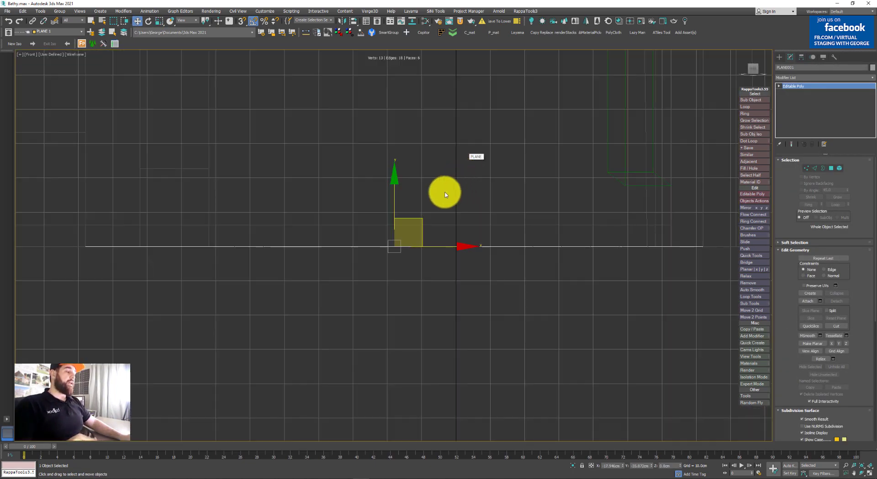
pyautogui.scroll(-5, 441, 192)
pyautogui.moveTo(413, 157)
pyautogui.keyDown('alt'); pyautogui.mouseDown(button='middle')
pyautogui.moveTo(417, 179)
pyautogui.moveTo(421, 165)
pyautogui.mouseUp(button='middle'); pyautogui.keyUp('alt')
pyautogui.press('f')
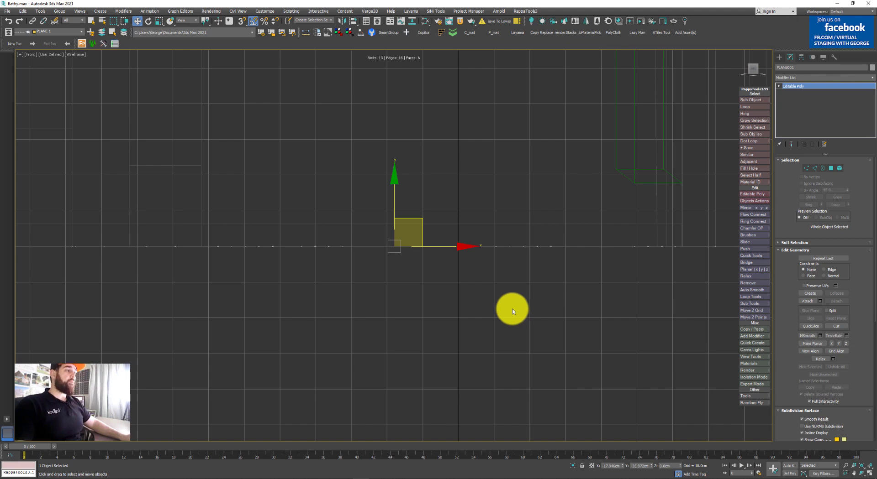
# - Generate a tiled floor on the flattened floor object with FloorGen Tools and show it shaded
pyautogui.scroll(-2, 503, 267)
pyautogui.moveTo(513, 228)
pyautogui.keyDown('alt'); pyautogui.mouseDown(button='middle')
pyautogui.moveTo(520, 240)
pyautogui.moveTo(515, 228)
pyautogui.mouseUp(button='middle'); pyautogui.keyUp('alt')
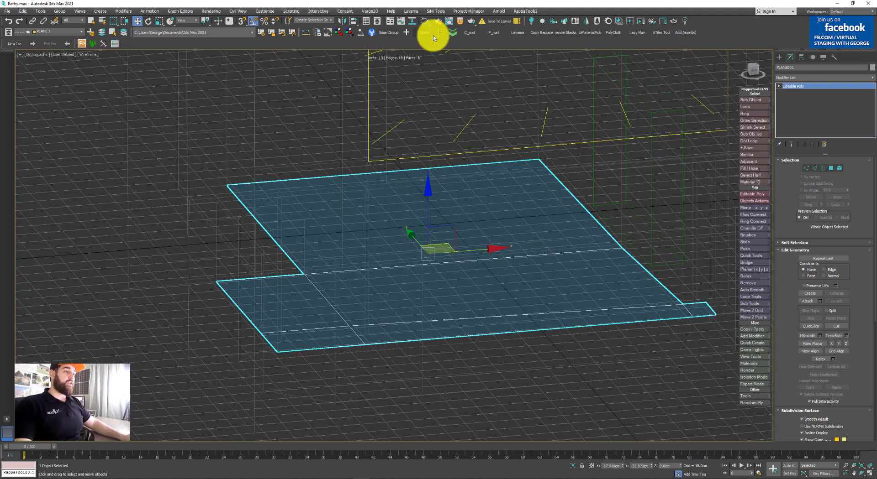
pyautogui.click(440, 32)
pyautogui.click(678, 117)
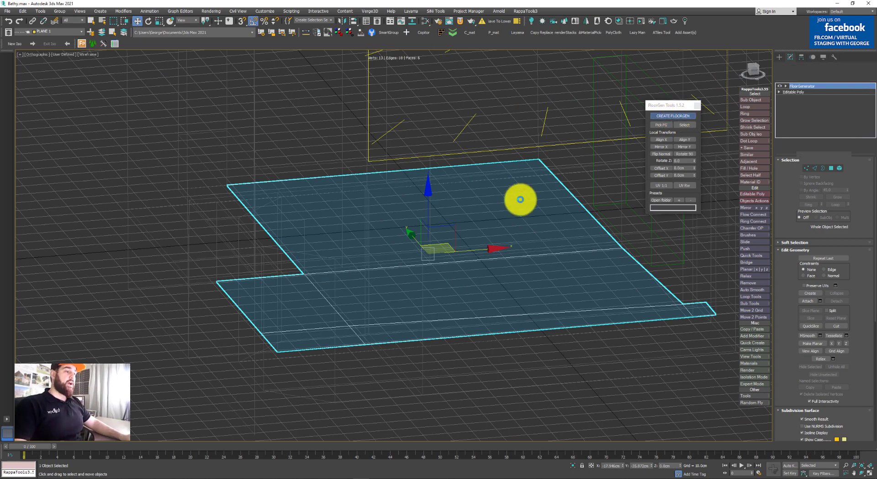
pyautogui.keyDown('alt'); pyautogui.moveTo(516, 225); pyautogui.dragTo(490, 277, button='middle'); pyautogui.keyUp('alt')
pyautogui.press('F3')
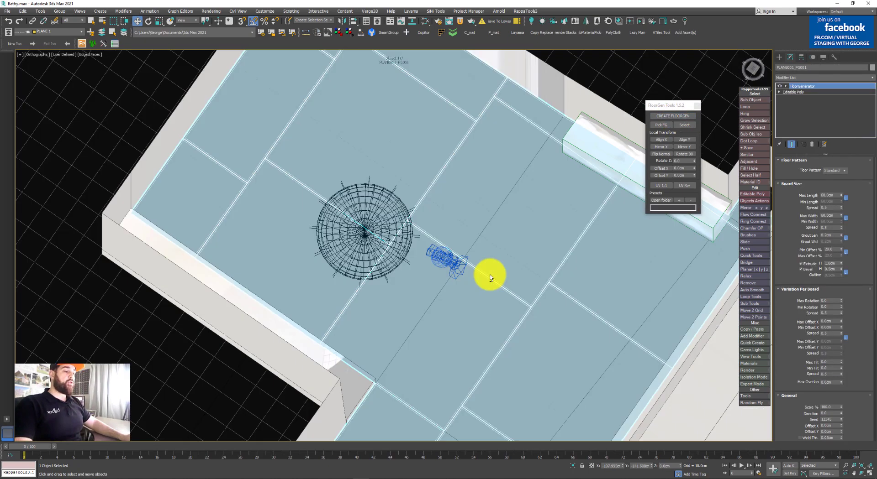
# - Inspect the generated floor tiles in perspective and through the Camera002 view tilted towards the floor
pyautogui.press('p')
pyautogui.press('z')
pyautogui.scroll(-3, 491, 274)
pyautogui.keyDown('alt'); pyautogui.moveTo(443, 240); pyautogui.dragTo(417, 251, button='middle'); pyautogui.keyUp('alt')
pyautogui.press('c')
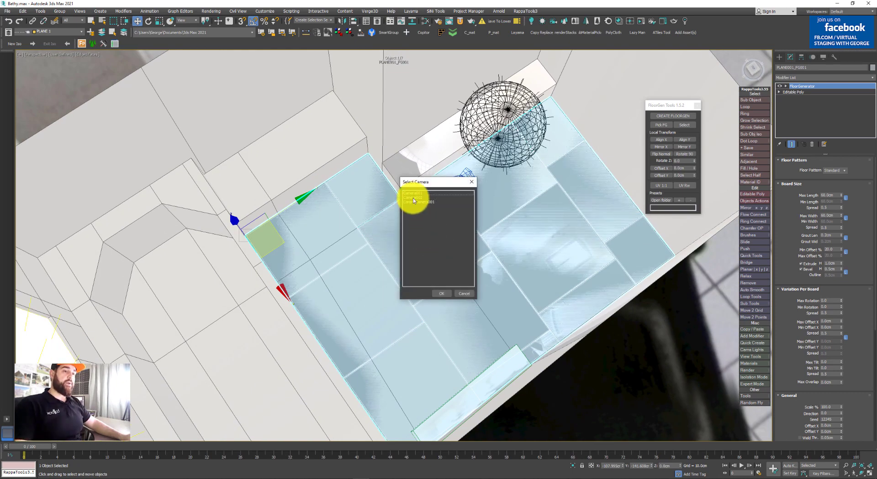
pyautogui.doubleClick(413, 198)
pyautogui.press('Up')
pyautogui.moveTo(490, 270); pyautogui.dragTo(507, 318)
# - Compare the generated tiles with the panorama around the tripod in the maximized Camera001 wireframe view
pyautogui.hotkey('alt', 'w')
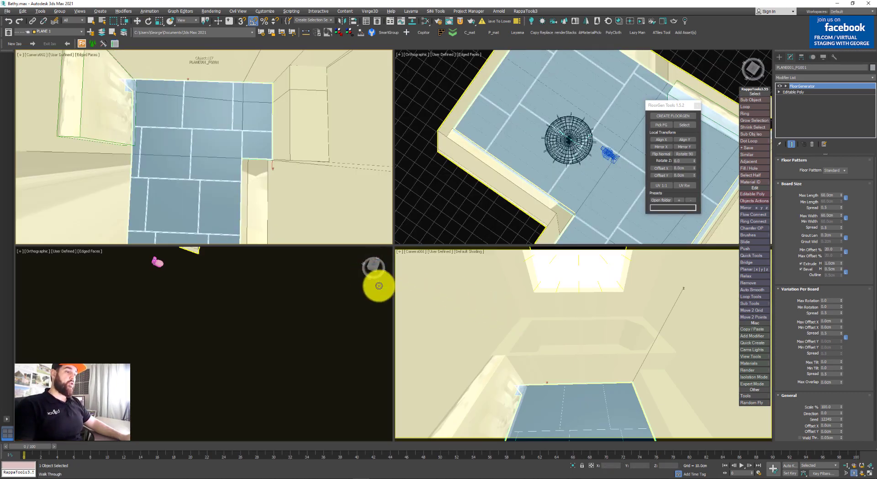
pyautogui.rightClick(300, 181)
pyautogui.middleClick(506, 301)
pyautogui.press('F3')
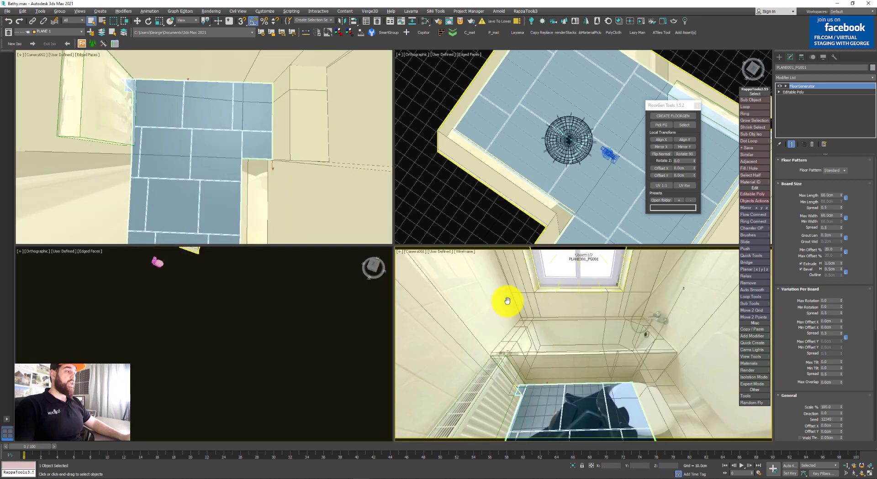
pyautogui.hotkey('alt', 'w')
pyautogui.press('Up')
pyautogui.moveTo(426, 294); pyautogui.dragTo(427, 336)
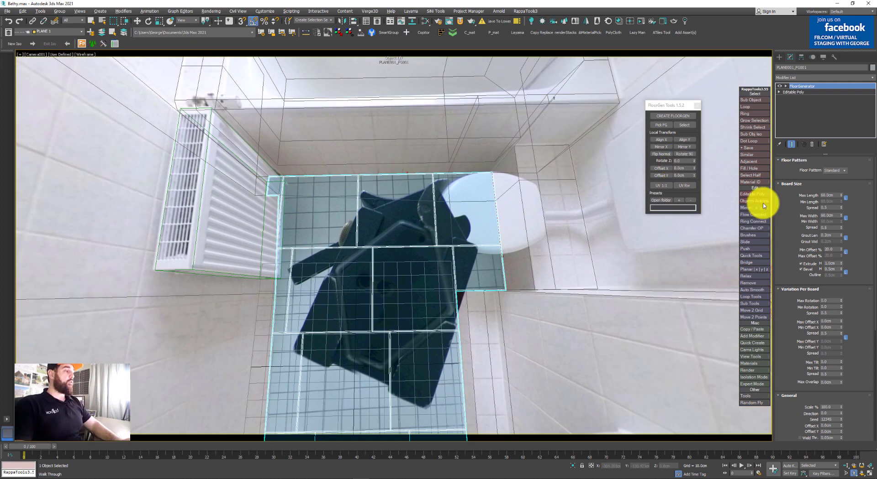
# - Set the maximum length and maximum width of the floor tiles to 12.5 cm
pyautogui.doubleClick(834, 196)
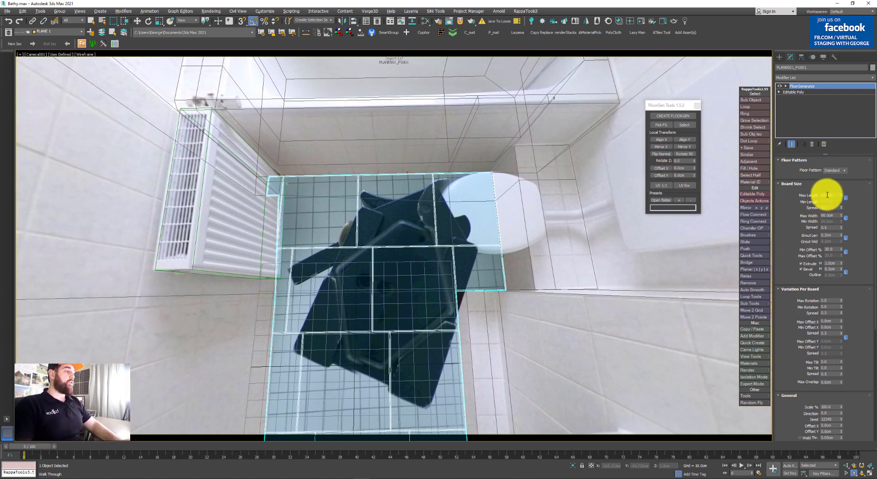
pyautogui.press('Return')
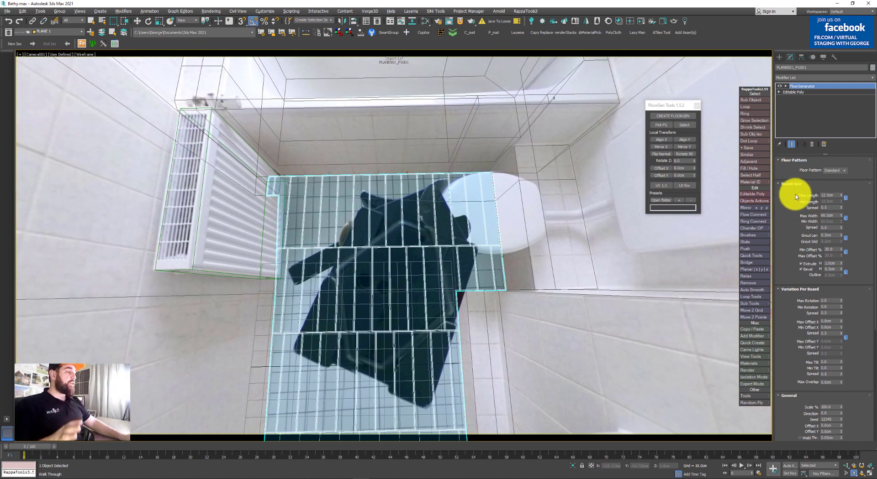
pyautogui.write('12.5')
pyautogui.press('Return')
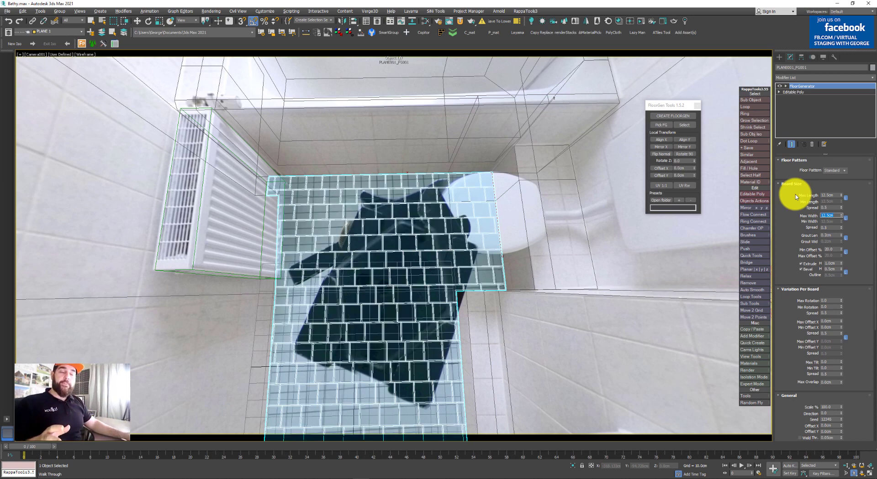
# - Set the tiles' minimum offset to 0 % and adjust their bevel height
pyautogui.rightClick(841, 250)
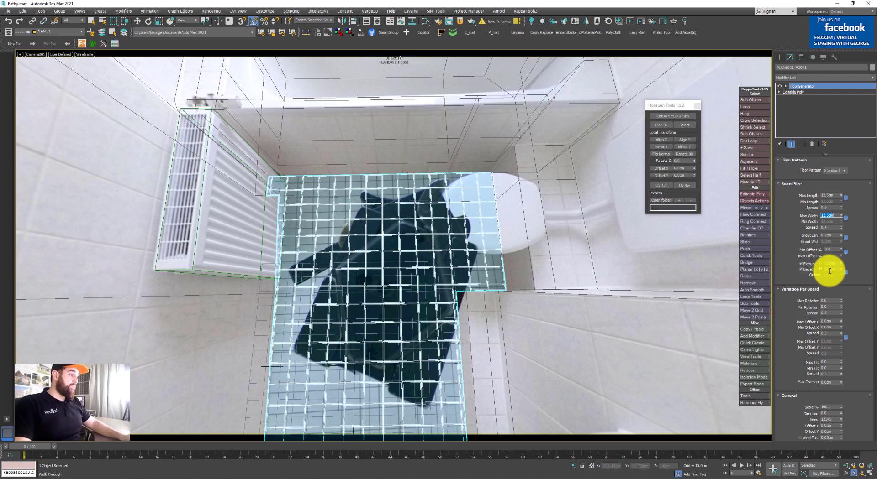
pyautogui.click(831, 269)
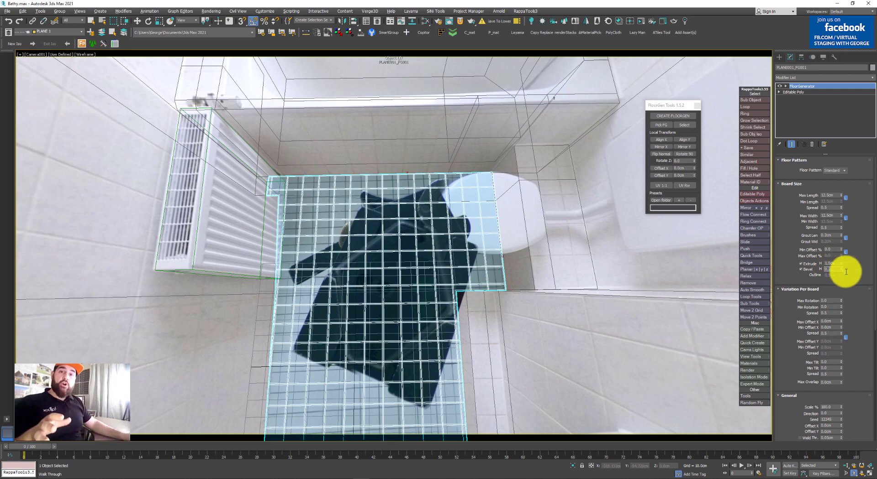
pyautogui.press('Return')
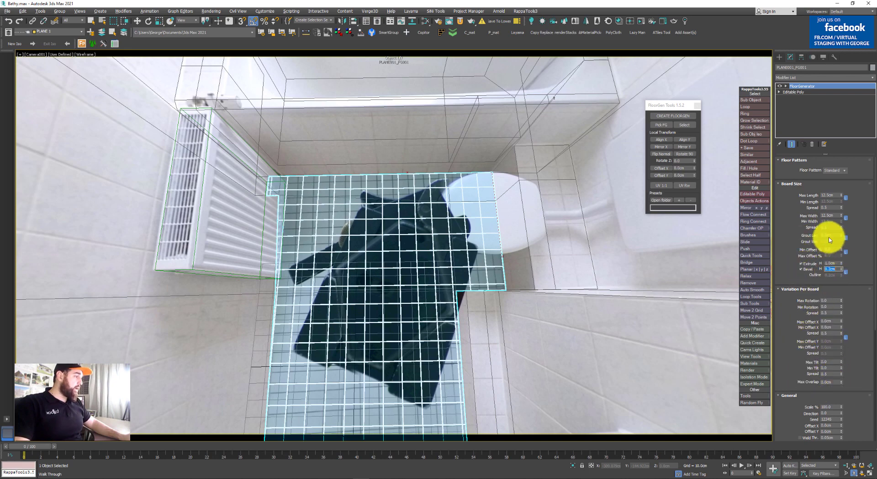
# - Adjust the floor pattern's X and Y offsets so the grout lines follow the tile joints in the panorama
pyautogui.moveTo(789, 371); pyautogui.dragTo(790, 364)
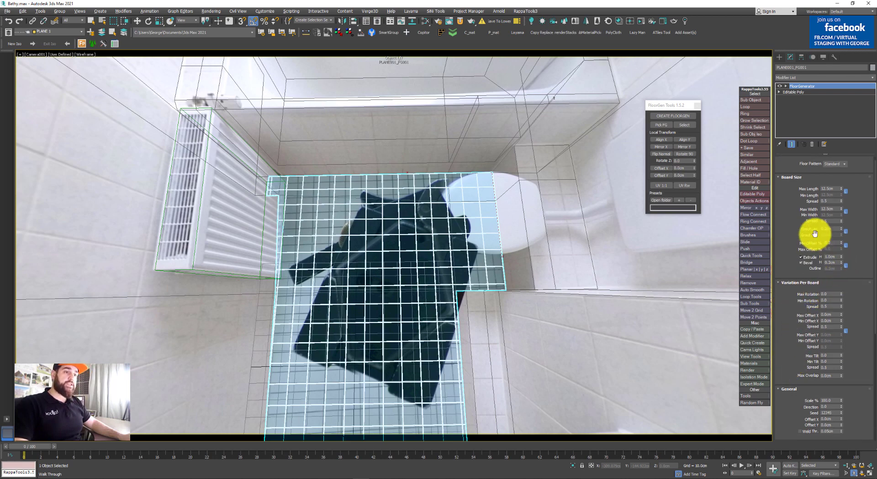
pyautogui.scroll(-3, 795, 320)
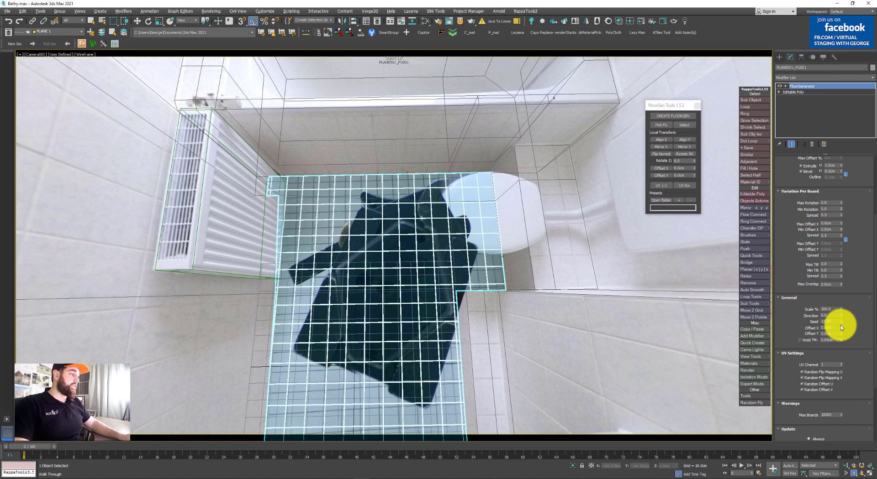
pyautogui.moveTo(840, 325); pyautogui.dragTo(832, 297)
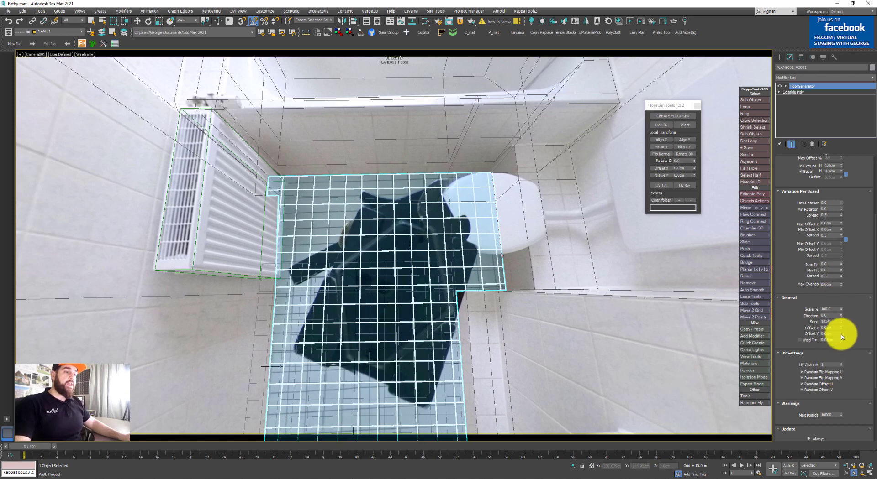
pyautogui.moveTo(842, 337); pyautogui.dragTo(842, 304)
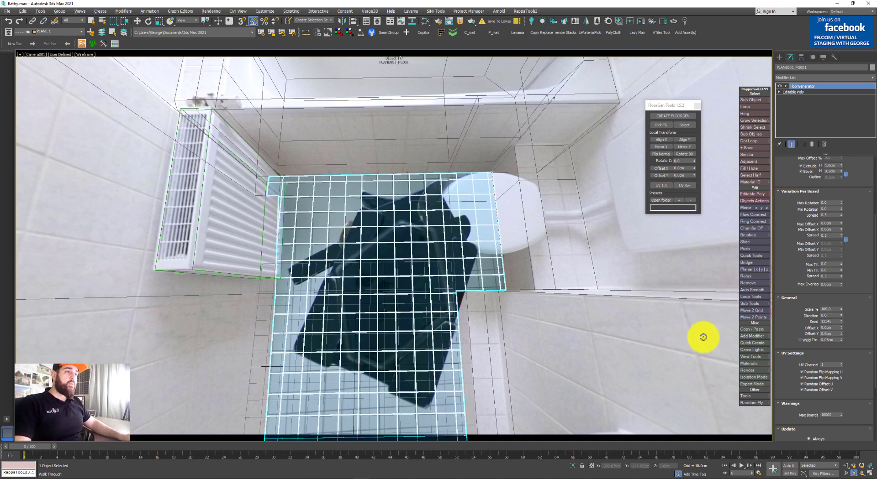
# - Open Material #2 in the Slate Material Editor and check its base colour, with the viewport in default shading
pyautogui.press('F3')
pyautogui.press('n')
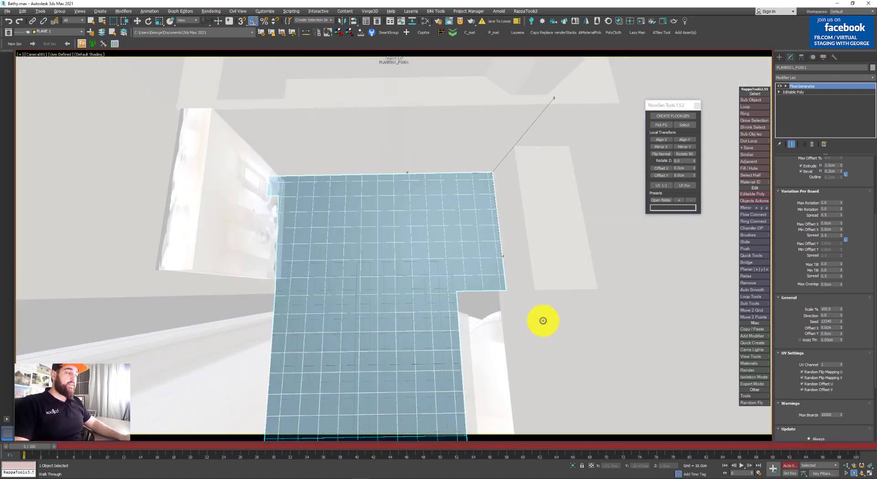
pyautogui.press('n')
pyautogui.press('m')
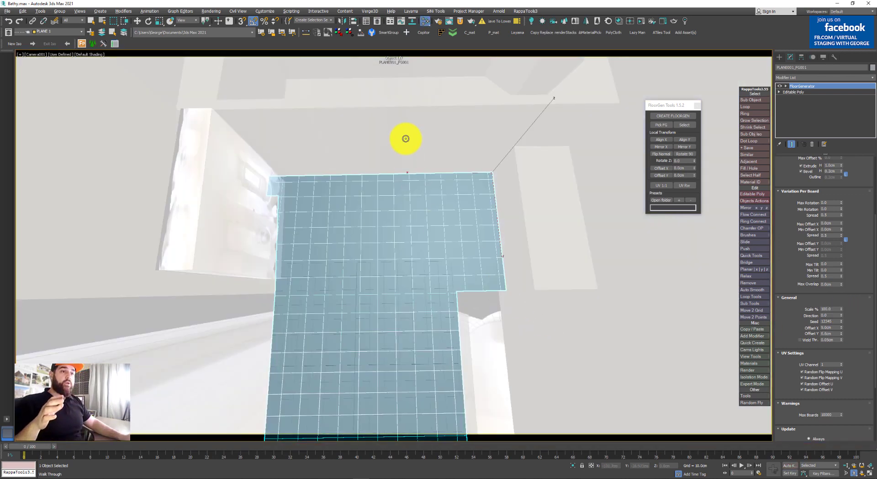
pyautogui.press('m')
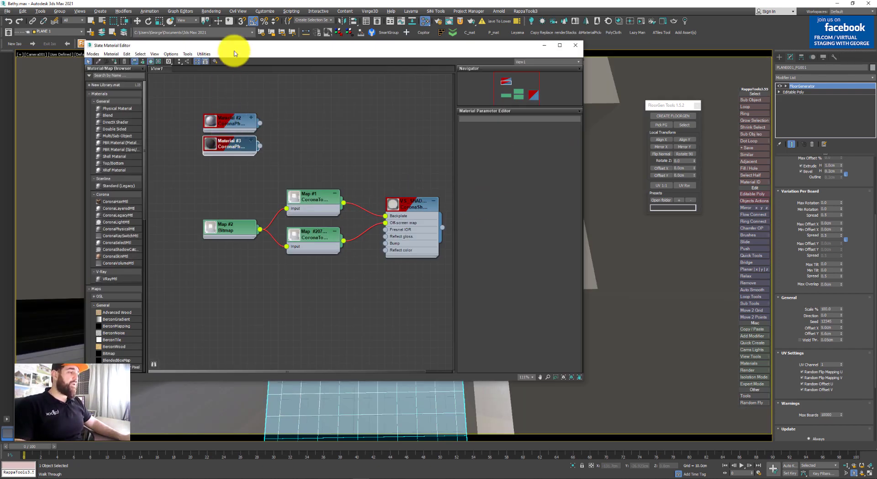
pyautogui.moveTo(234, 54); pyautogui.dragTo(451, 89)
pyautogui.doubleClick(441, 162)
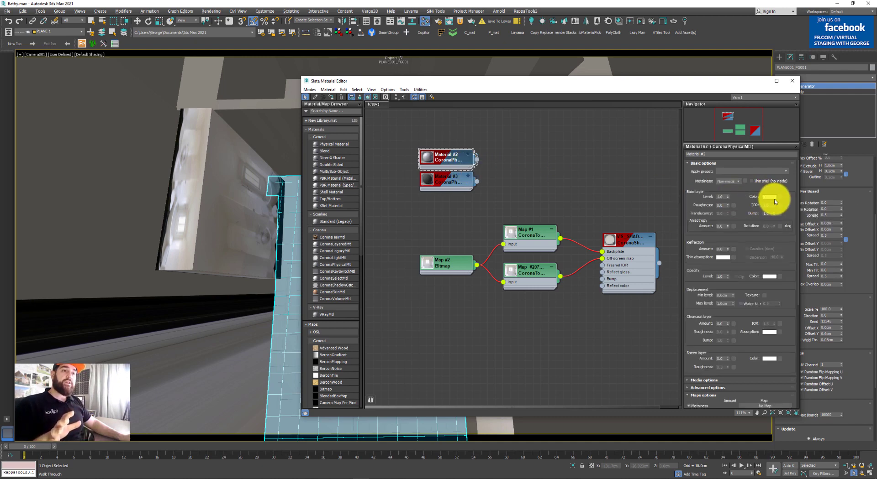
pyautogui.click(768, 197)
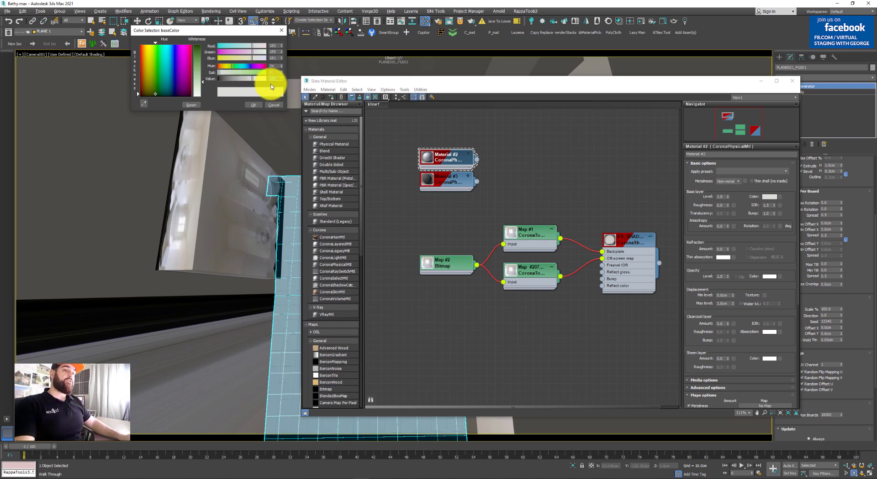
pyautogui.click(253, 106)
# - Assign Material #2 to the selected floor tiles and close the material editor
pyautogui.press('F3')
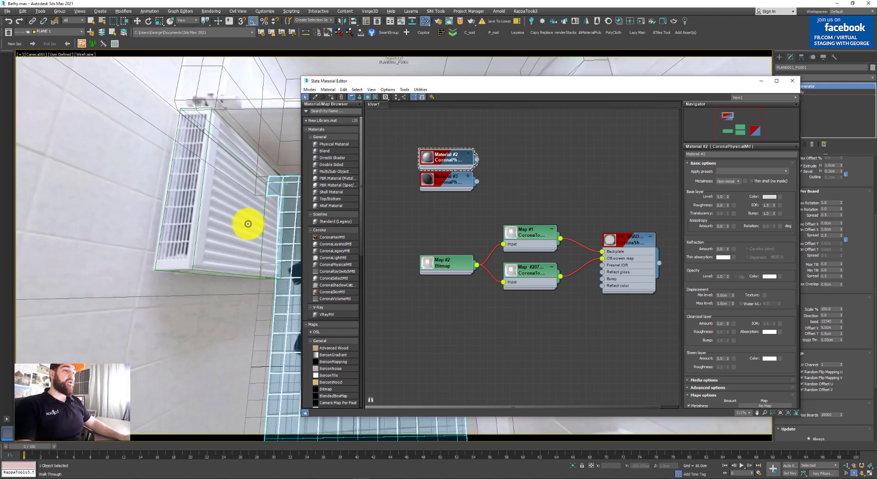
pyautogui.rightClick(437, 155)
pyautogui.click(456, 167)
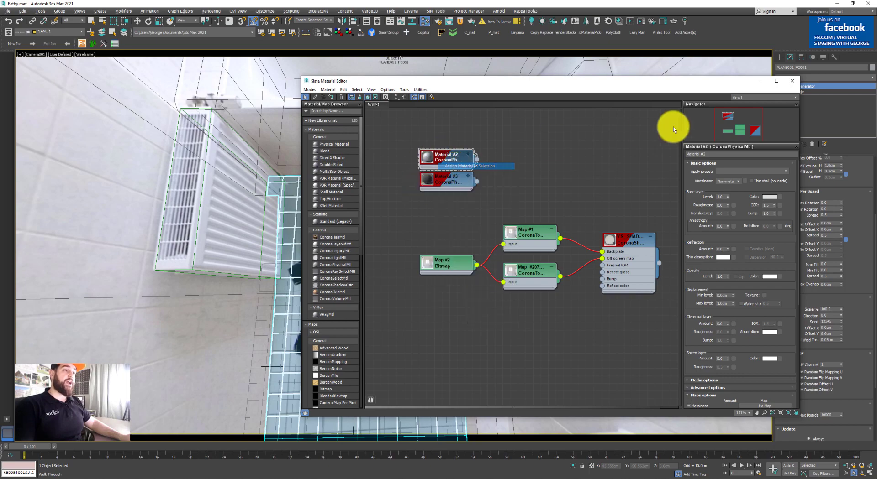
pyautogui.click(790, 84)
pyautogui.press('F3')
pyautogui.press('F3')
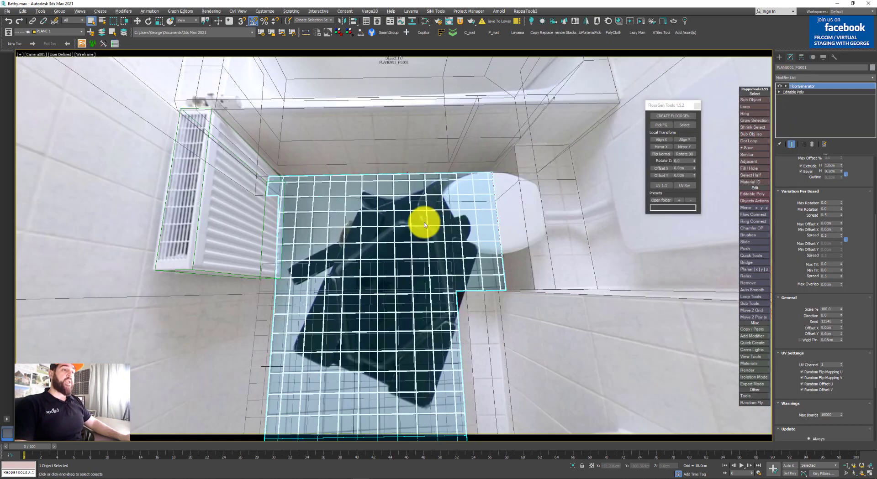
# - Tilt the Camera001 view to frame the bathtub and floor, and reapply Material #2 to the tiles
pyautogui.moveTo(407, 271); pyautogui.dragTo(405, 193)
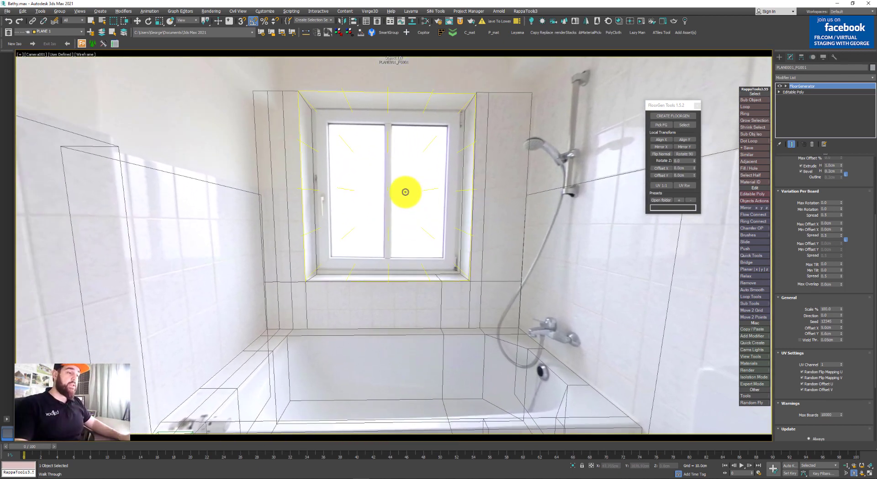
pyautogui.moveTo(407, 193); pyautogui.dragTo(405, 246)
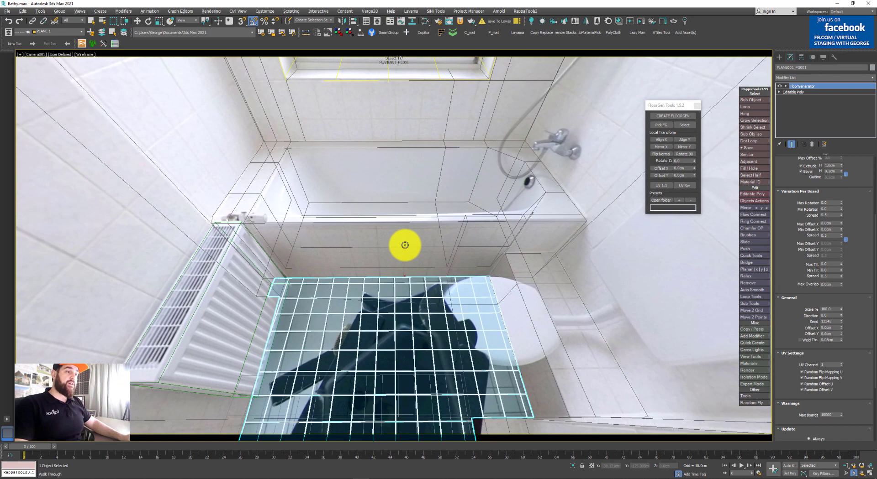
pyautogui.press('m')
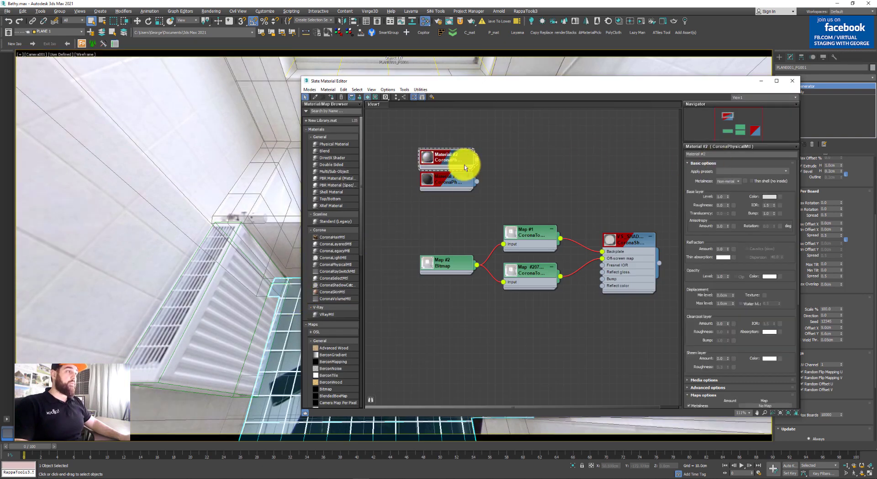
pyautogui.rightClick(452, 164)
pyautogui.click(459, 170)
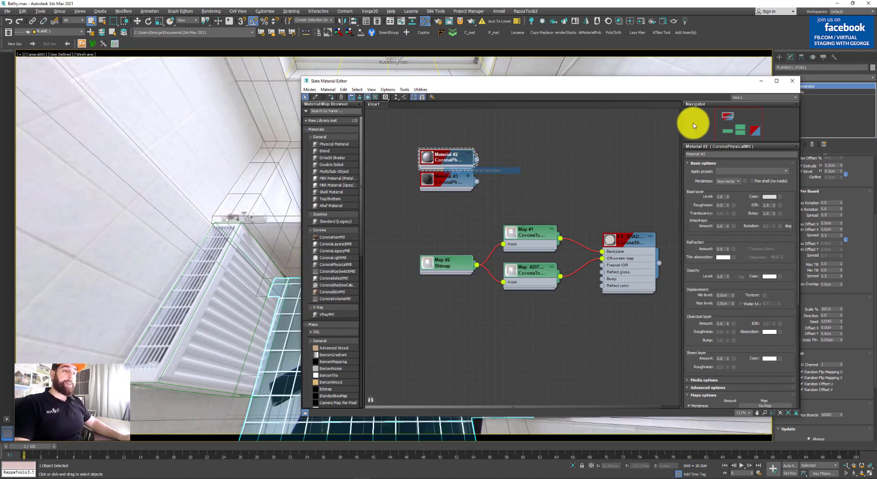
pyautogui.click(792, 81)
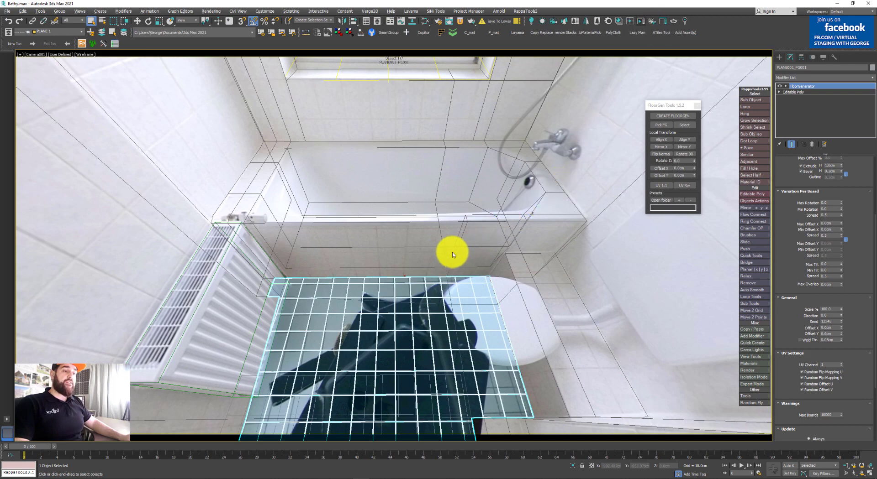
# - Start a Corona interactive render of Camera001, enlarge its frame buffer and examine the tiled floor up close
pyautogui.hotkey('shift', 'q')
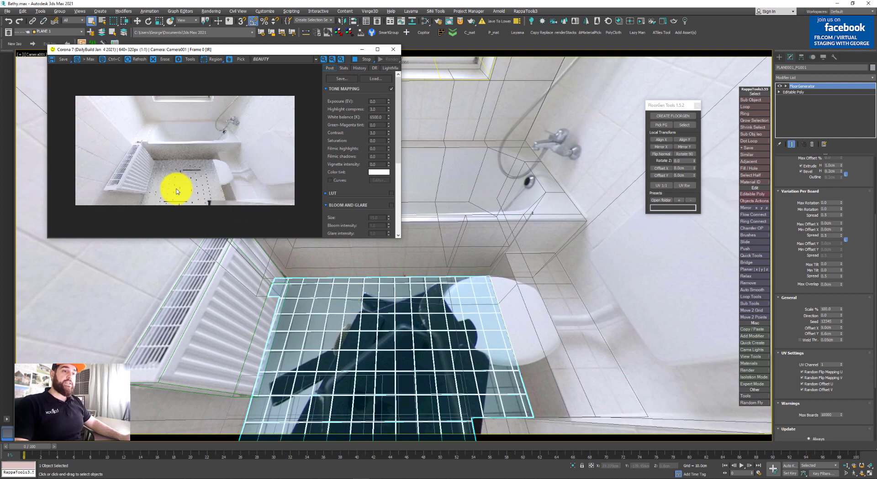
pyautogui.scroll(1, 177, 192)
pyautogui.scroll(-1, 177, 192)
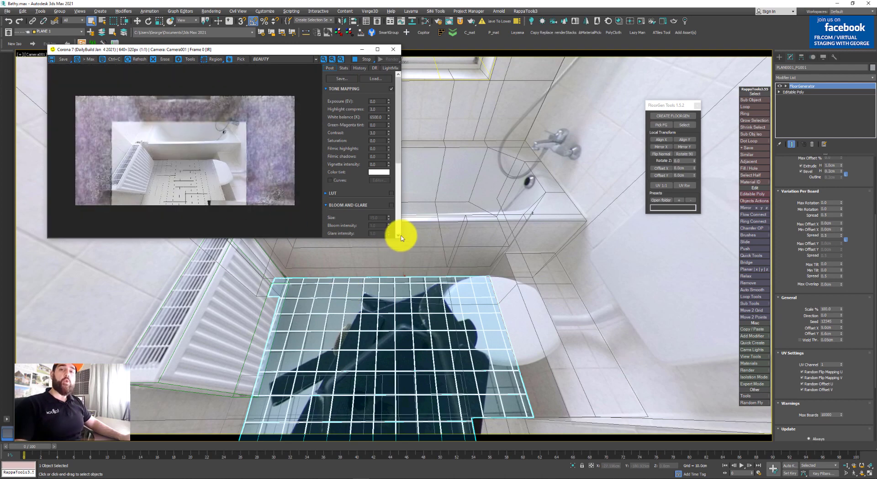
pyautogui.moveTo(400, 237); pyautogui.dragTo(577, 307)
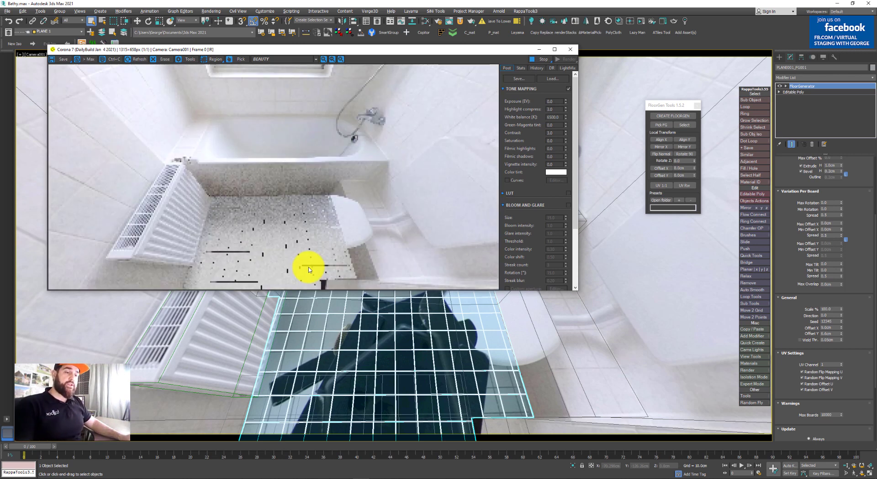
pyautogui.scroll(1, 307, 270)
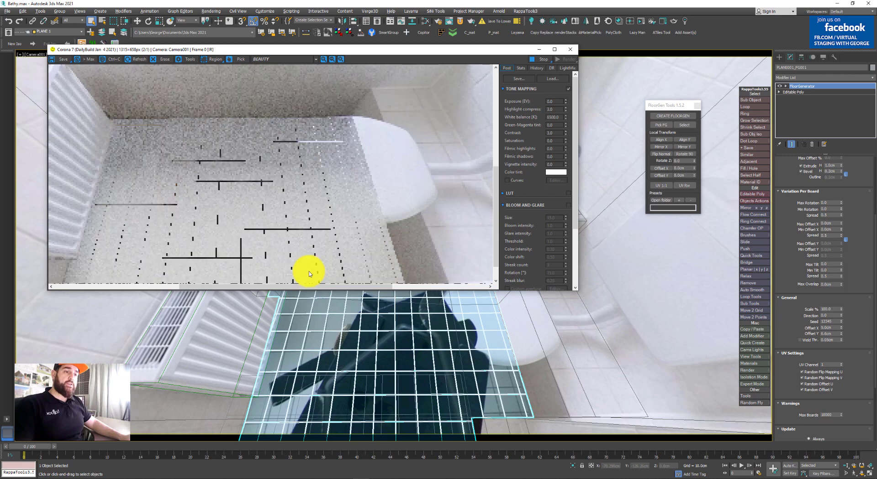
pyautogui.scroll(-1, 309, 273)
pyautogui.scroll(2, 254, 243)
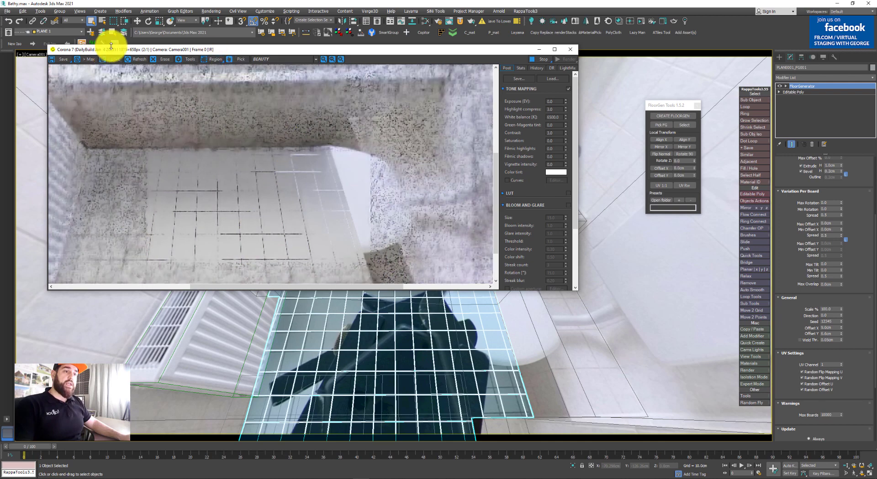
# - Limit the interactive render to a region over the floor tiles beside the toilet, and stop and close the render
pyautogui.click(215, 58)
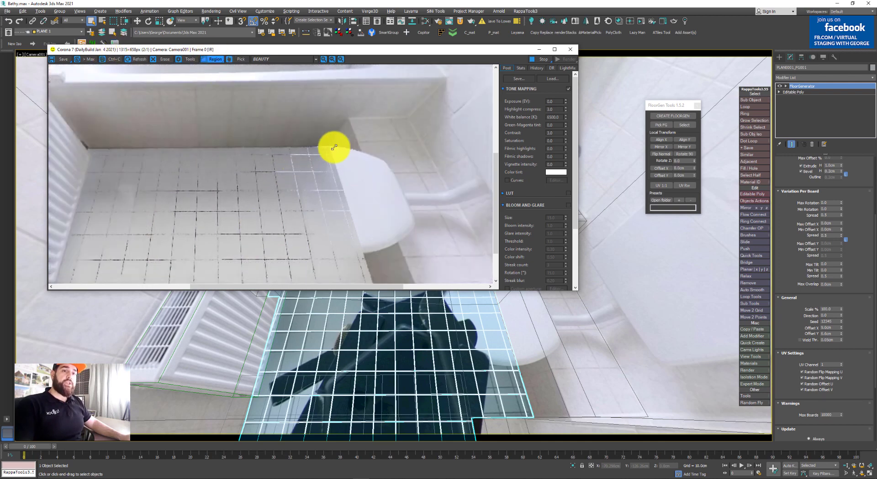
pyautogui.moveTo(348, 141); pyautogui.dragTo(273, 217)
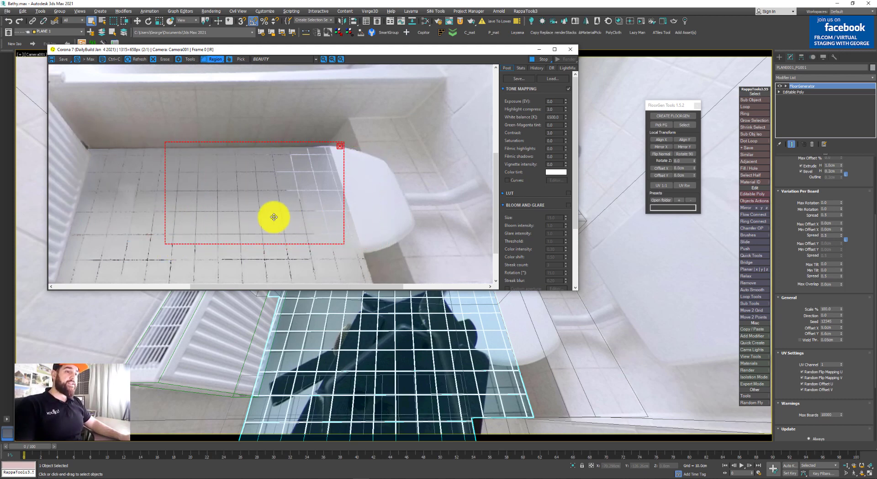
pyautogui.scroll(-1, 281, 210)
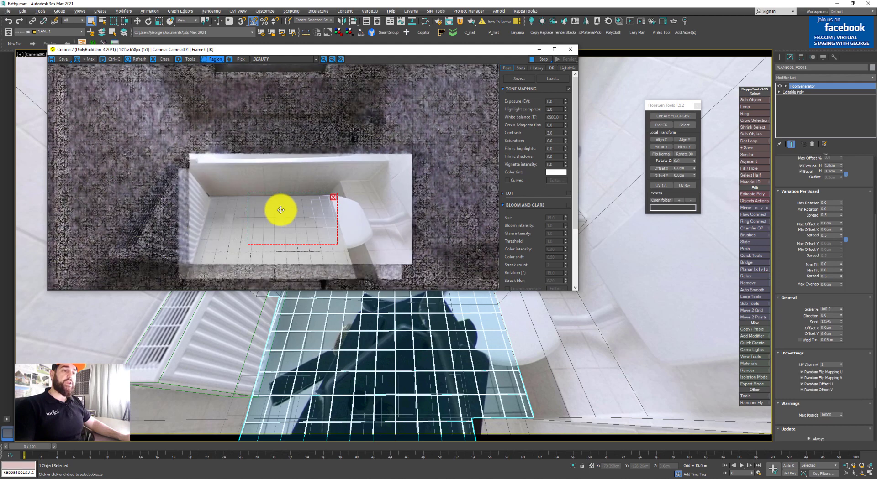
pyautogui.click(541, 61)
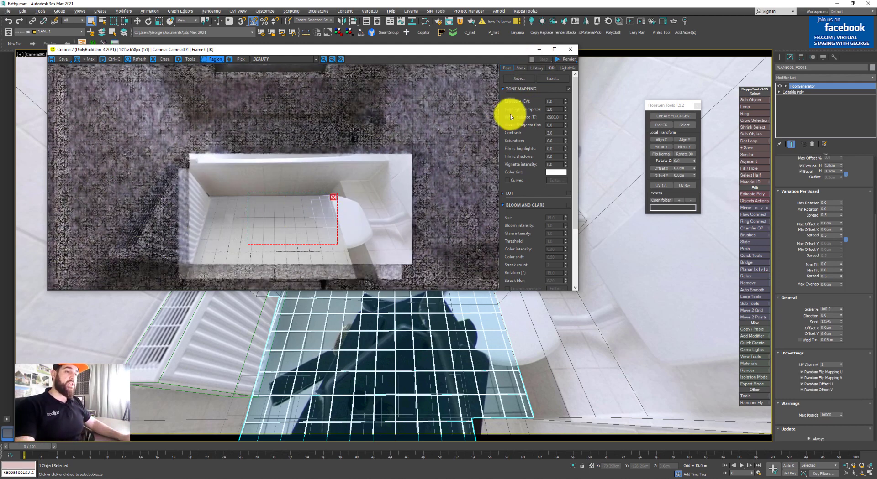
pyautogui.click(570, 49)
# - Try to move the floor plane PLANE001 down along Z in the perspective view
pyautogui.press('F3')
pyautogui.press('p')
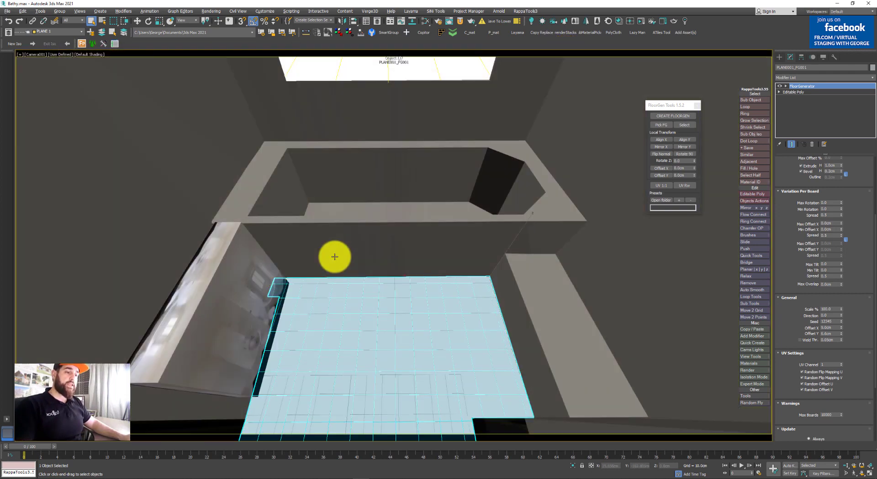
pyautogui.keyDown('alt'); pyautogui.moveTo(329, 255); pyautogui.dragTo(333, 330, button='middle'); pyautogui.keyUp('alt')
pyautogui.click(442, 223)
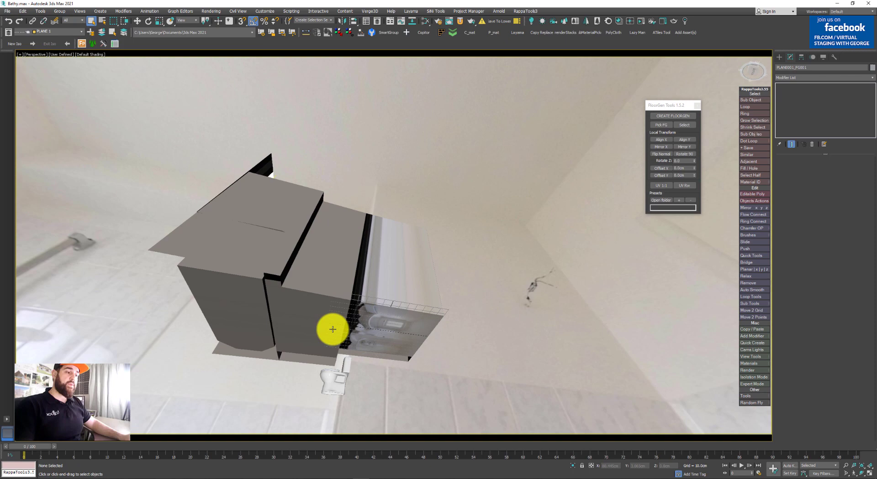
pyautogui.scroll(4, 343, 305)
pyautogui.click(359, 258)
pyautogui.scroll(-3, 358, 257)
pyautogui.press('w')
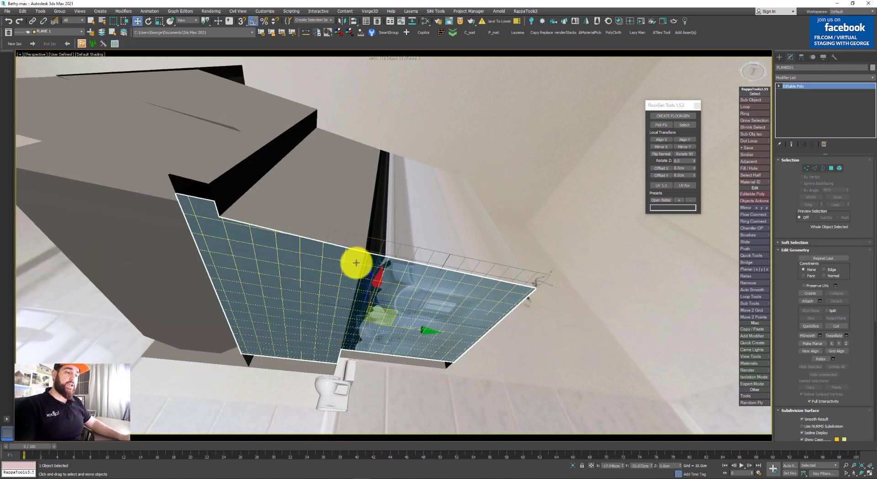
pyautogui.keyDown('alt'); pyautogui.moveTo(356, 262); pyautogui.dragTo(353, 276, button='middle'); pyautogui.keyUp('alt')
pyautogui.moveTo(364, 275); pyautogui.dragTo(365, 318)
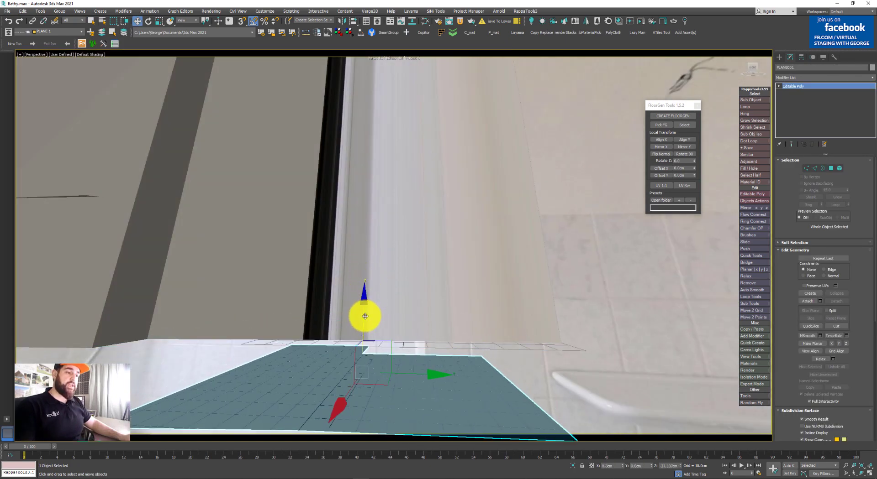
# - Inspect the generated tiles against the room floor from below in perspective, comparing wireframe and edged-faces shading
pyautogui.press('F4')
pyautogui.moveTo(365, 317)
pyautogui.keyDown('alt'); pyautogui.mouseDown(button='middle')
pyautogui.moveTo(374, 270)
pyautogui.moveTo(376, 352)
pyautogui.moveTo(384, 247)
pyautogui.moveTo(395, 336)
pyautogui.moveTo(413, 216)
pyautogui.moveTo(422, 313)
pyautogui.moveTo(436, 327)
pyautogui.moveTo(385, 388)
pyautogui.moveTo(466, 219)
pyautogui.moveTo(435, 215)
pyautogui.moveTo(455, 288)
pyautogui.moveTo(516, 343)
pyautogui.moveTo(497, 319)
pyautogui.moveTo(431, 358)
pyautogui.moveTo(544, 329)
pyautogui.moveTo(520, 288)
pyautogui.moveTo(589, 265)
pyautogui.mouseUp(button='middle'); pyautogui.keyUp('alt')
pyautogui.press('F3')
pyautogui.press('F3')
pyautogui.press('F3')
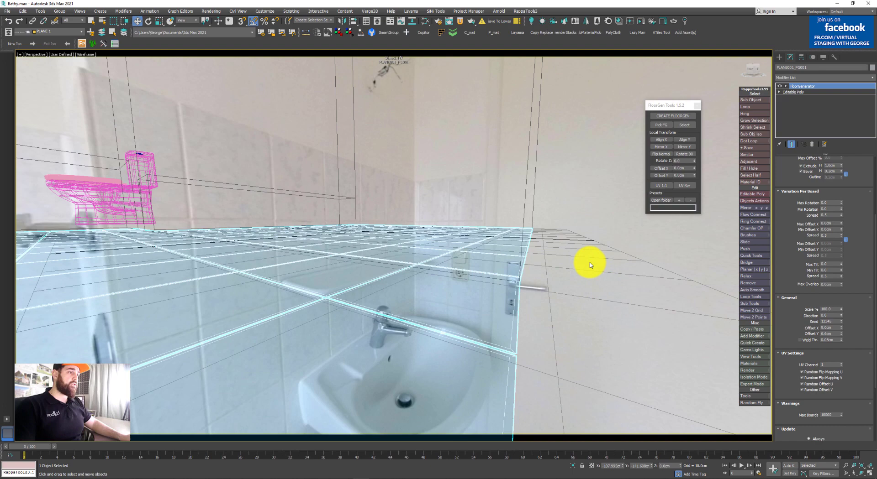
pyautogui.click(591, 258)
pyautogui.press('F3')
pyautogui.keyDown('alt'); pyautogui.moveTo(518, 308); pyautogui.dragTo(530, 280, button='middle'); pyautogui.keyUp('alt')
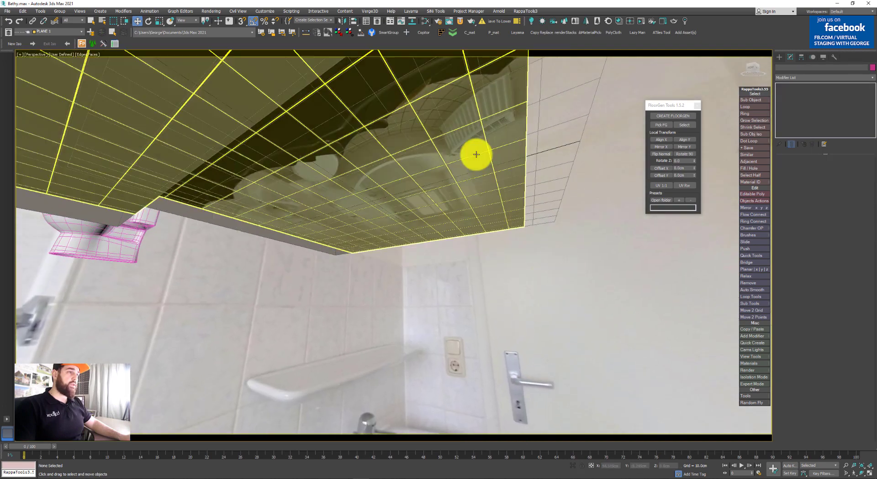
# - Try to move the room mesh down along Z away from the floor tiles, and reselect the generated tiles
pyautogui.click(478, 163)
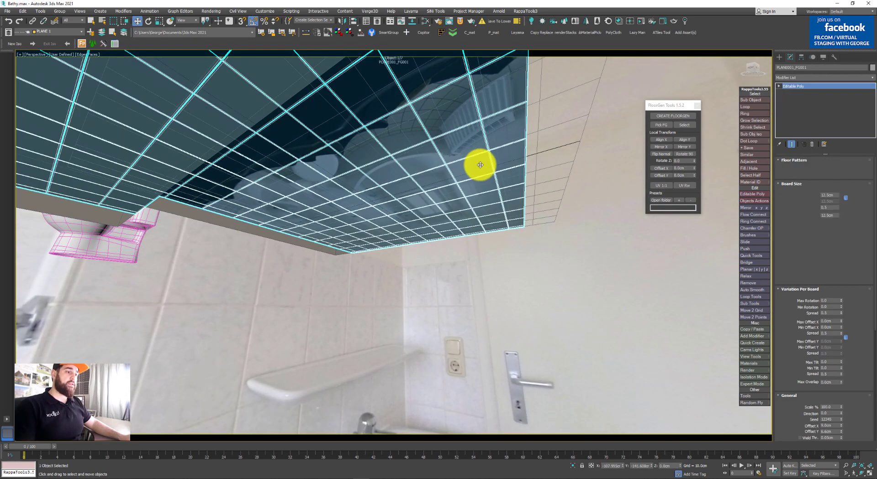
pyautogui.click(476, 162)
pyautogui.keyDown('alt'); pyautogui.moveTo(443, 189); pyautogui.dragTo(418, 194, button='middle'); pyautogui.keyUp('alt')
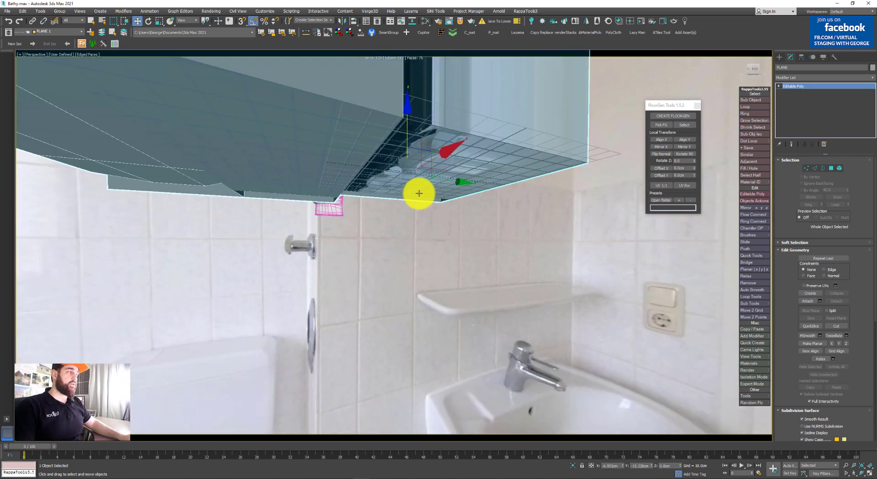
pyautogui.moveTo(410, 120); pyautogui.dragTo(411, 191)
pyautogui.keyDown('alt'); pyautogui.moveTo(410, 191); pyautogui.dragTo(434, 141, button='middle'); pyautogui.keyUp('alt')
pyautogui.click(429, 170)
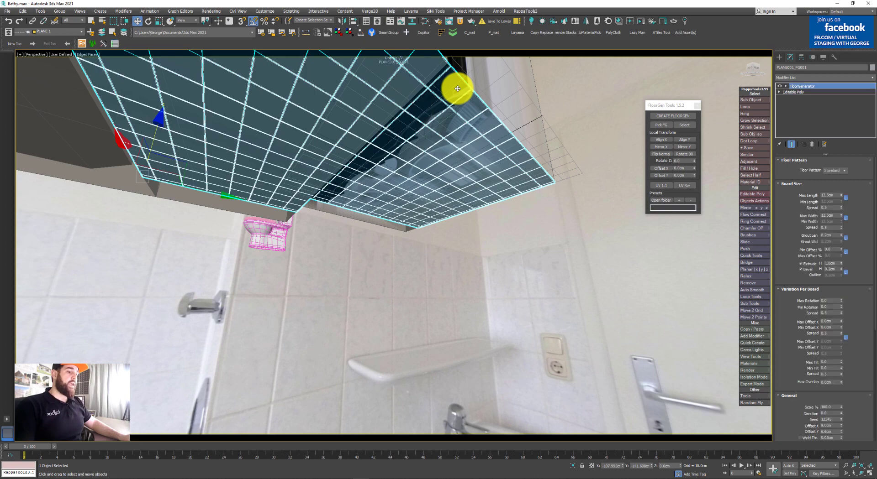
# - Try to move the generated tiles together with the floor plane down along Z, and undo the move
pyautogui.keyDown('ctrl'); pyautogui.click(417, 90); pyautogui.keyUp('ctrl')
pyautogui.moveTo(363, 117); pyautogui.dragTo(363, 289)
pyautogui.hotkey('ctrl', 'z')
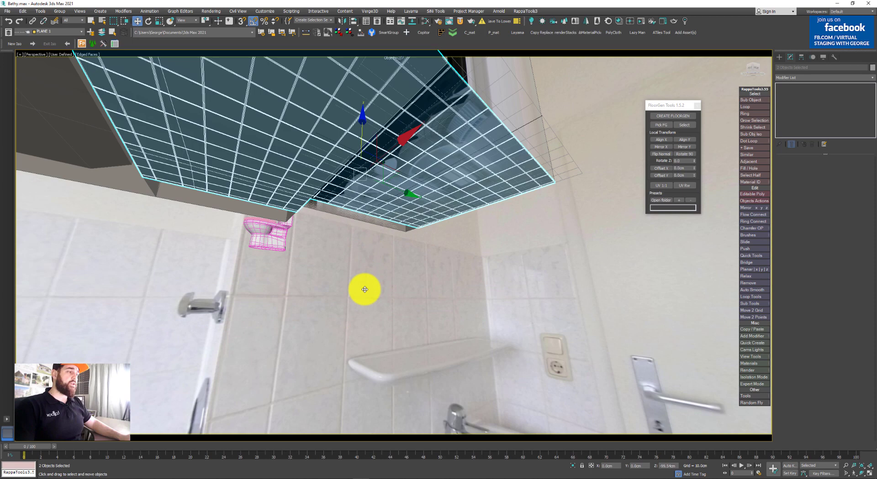
# - Try raising the floor plane PLANE001 along Z, examine the grout gaps between the tiles up close, and undo the move
pyautogui.keyDown('alt'); pyautogui.moveTo(107, 122); pyautogui.dragTo(577, 326, button='middle'); pyautogui.keyUp('alt')
pyautogui.click(479, 215)
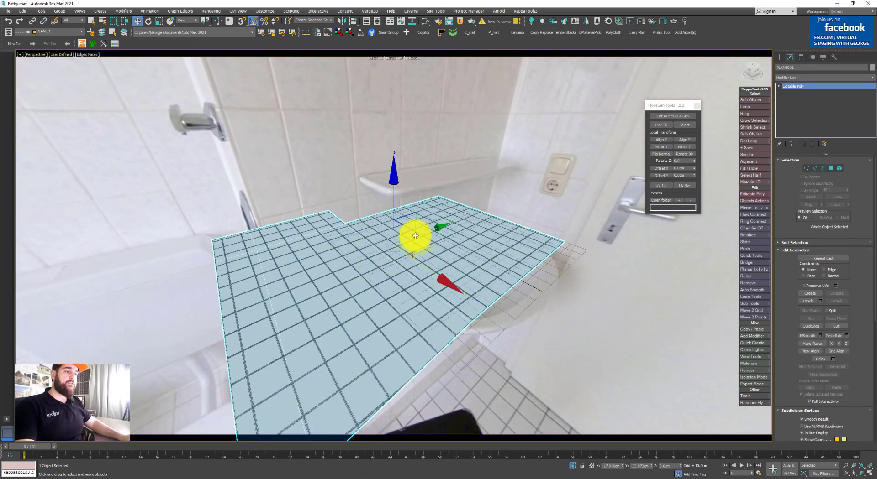
pyautogui.moveTo(394, 200); pyautogui.dragTo(411, 83)
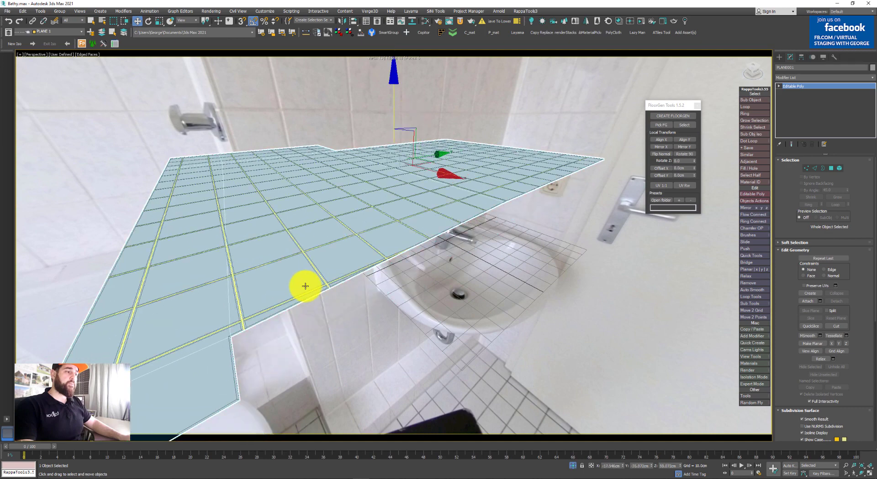
pyautogui.scroll(2, 311, 285)
pyautogui.press('F4')
pyautogui.press('F4')
pyautogui.scroll(5, 378, 239)
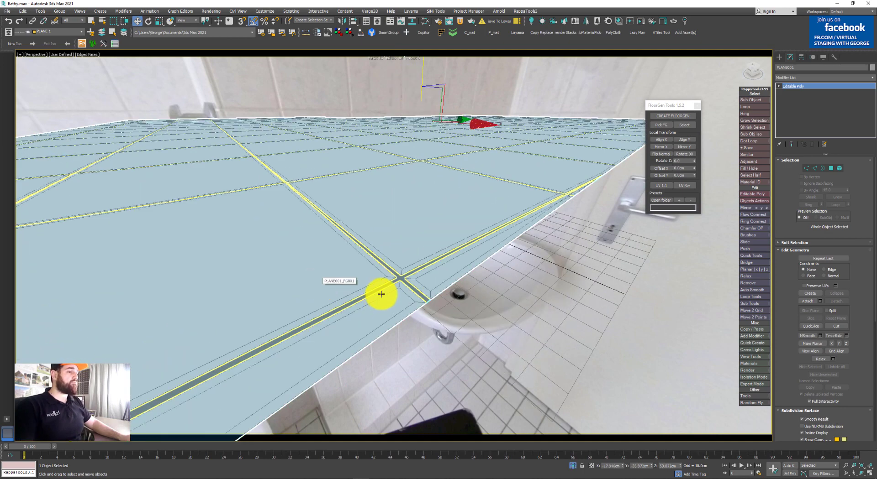
pyautogui.scroll(-4, 382, 291)
pyautogui.scroll(-5, 387, 284)
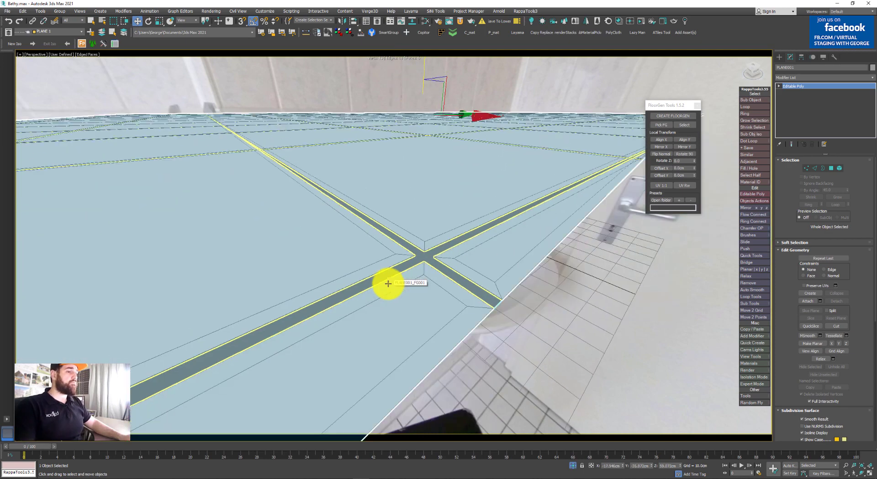
pyautogui.hotkey('ctrl', 'z')
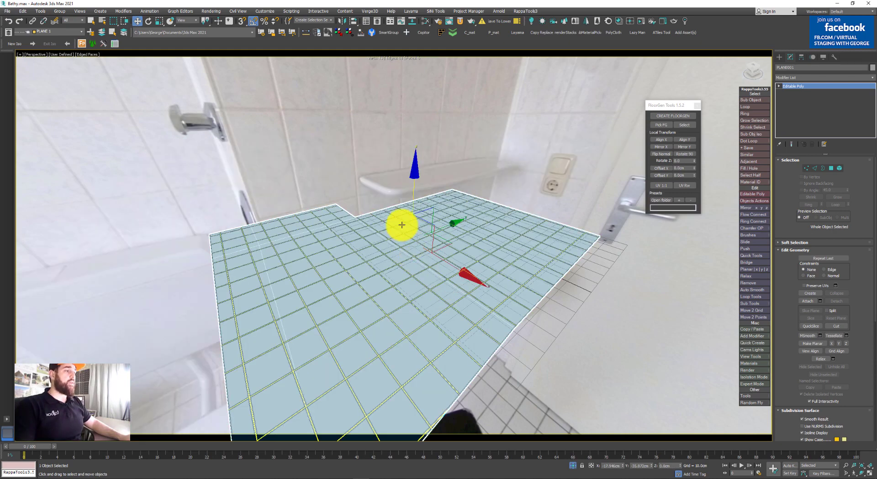
# - Assign the dark CoronaPhysicalMtl Material #3 to the floor plane's elements, checking the grout against the panorama in Affinity Photo, and deselect the plane
pyautogui.press('5')
pyautogui.moveTo(382, 278); pyautogui.dragTo(390, 137)
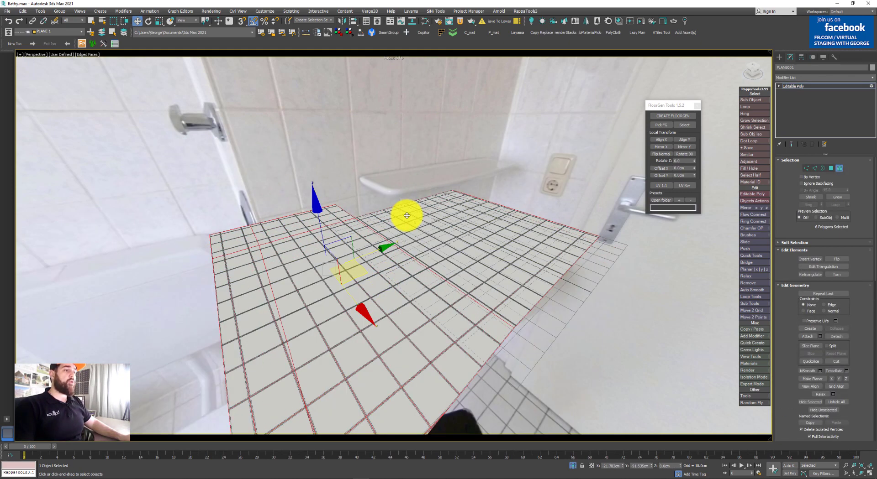
pyautogui.press('m')
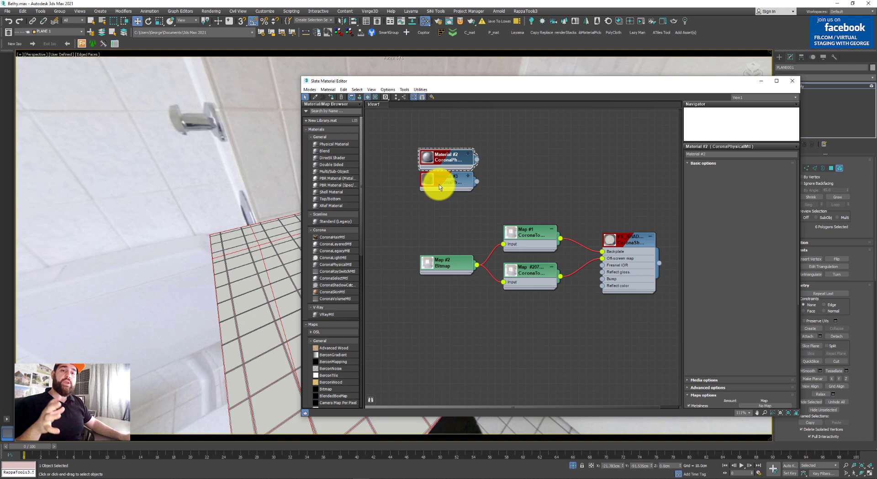
pyautogui.doubleClick(442, 184)
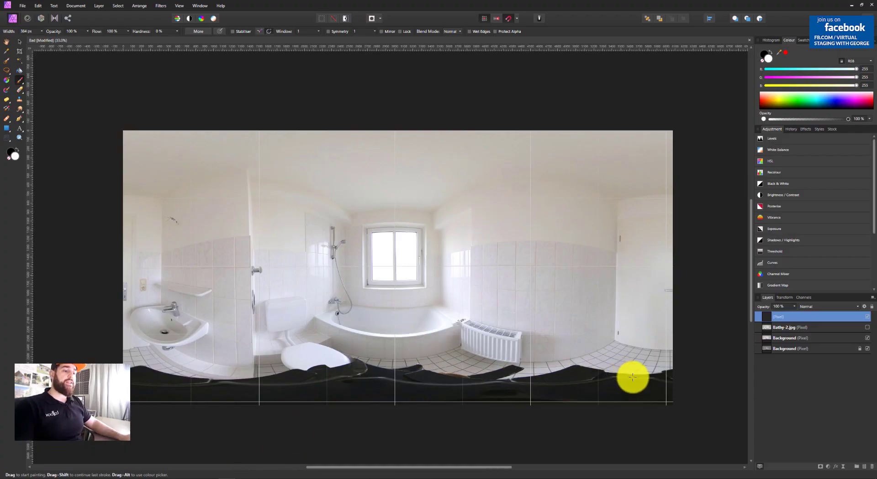
pyautogui.keyDown('ctrl'); pyautogui.scroll(5, 632, 393); pyautogui.keyUp('ctrl')
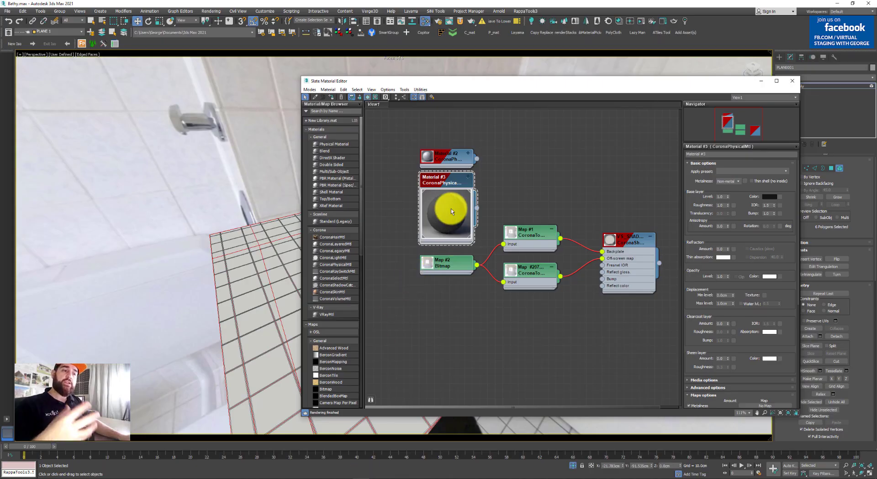
pyautogui.rightClick(451, 209)
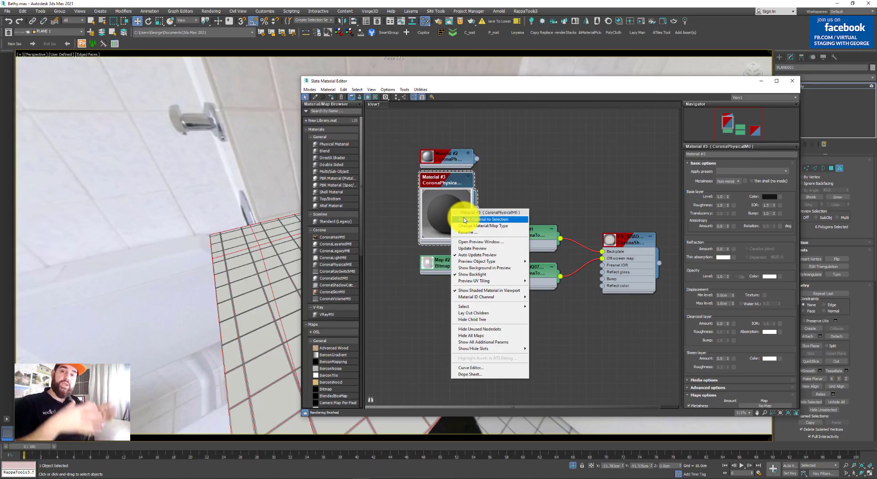
pyautogui.click(464, 220)
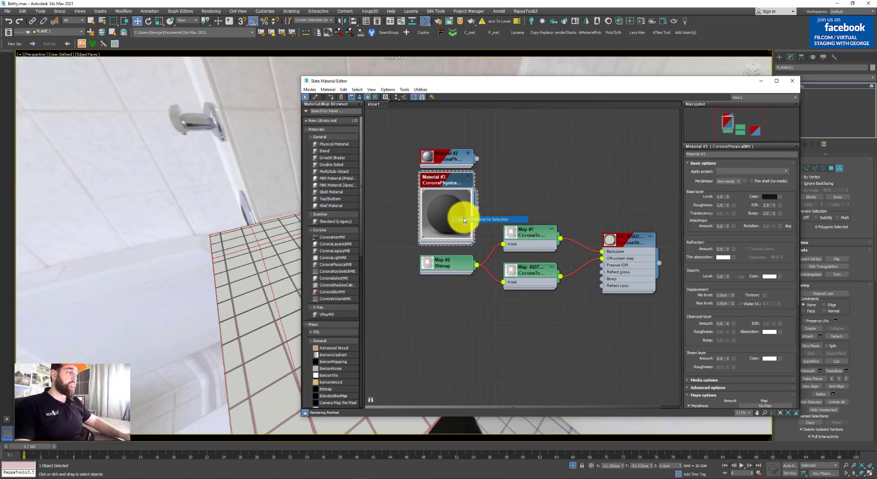
pyautogui.click(790, 81)
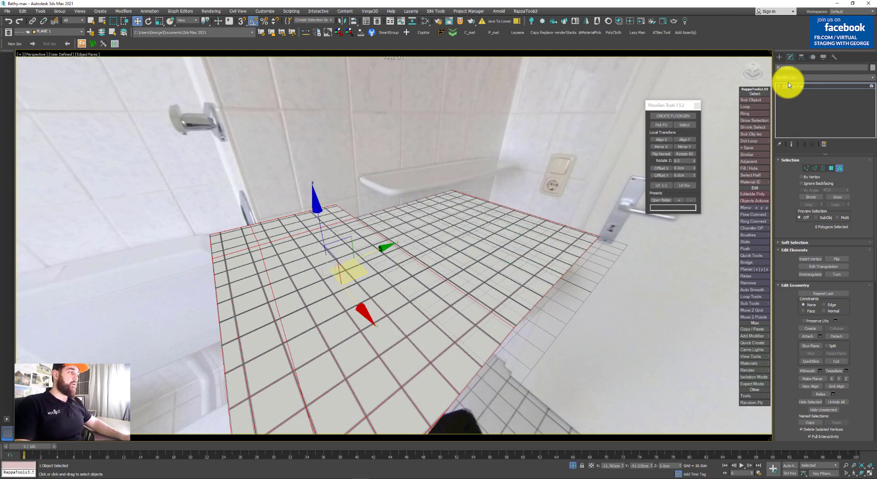
pyautogui.click(837, 168)
pyautogui.click(649, 278)
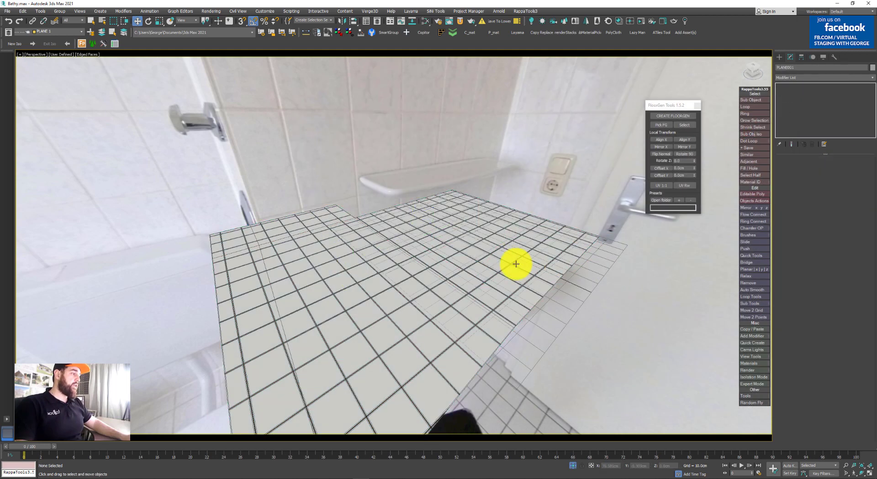
# - Set the extrude height of the generated floor tiles to 2 cm and examine their grout gaps
pyautogui.click(516, 264)
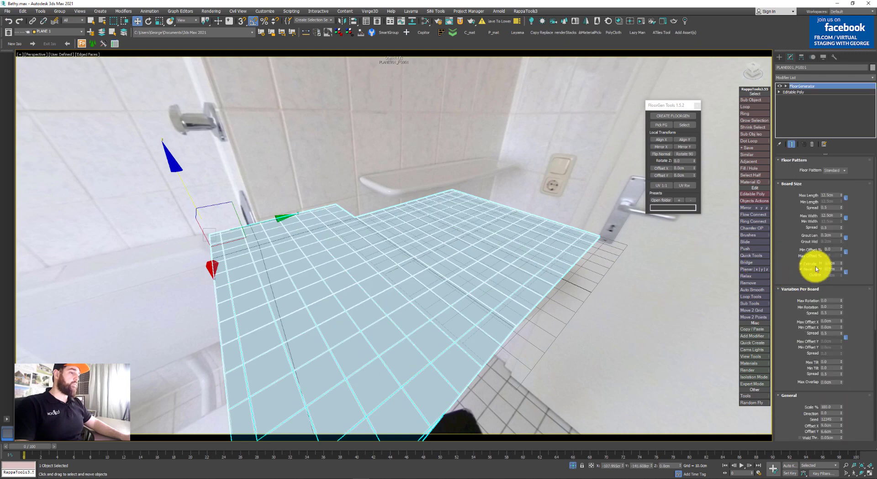
pyautogui.click(832, 263)
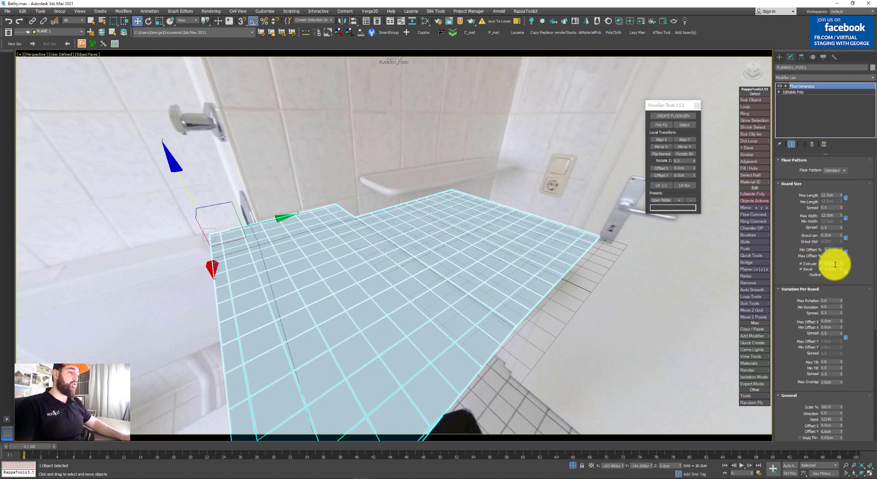
pyautogui.click(604, 308)
pyautogui.scroll(6, 492, 303)
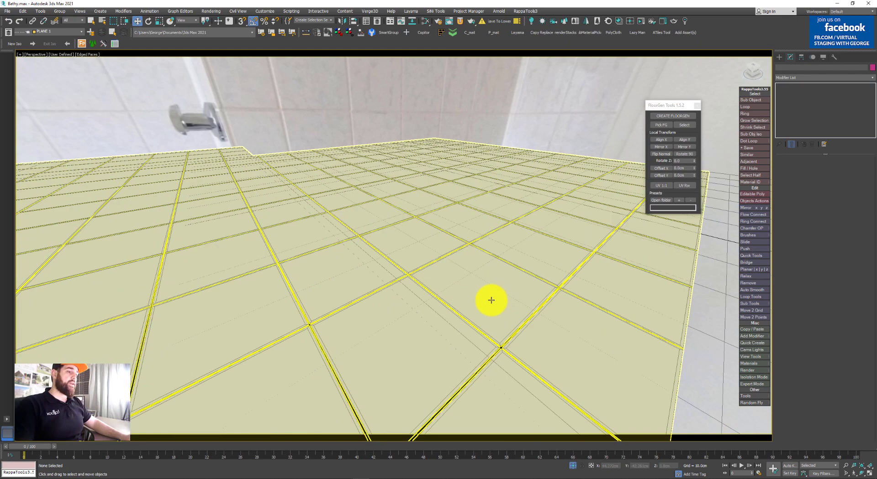
pyautogui.scroll(-5, 498, 318)
# - Toggle edged faces, view the floor through Camera002 and exit isolation to bring back the hidden room objects
pyautogui.press('F4')
pyautogui.press('c')
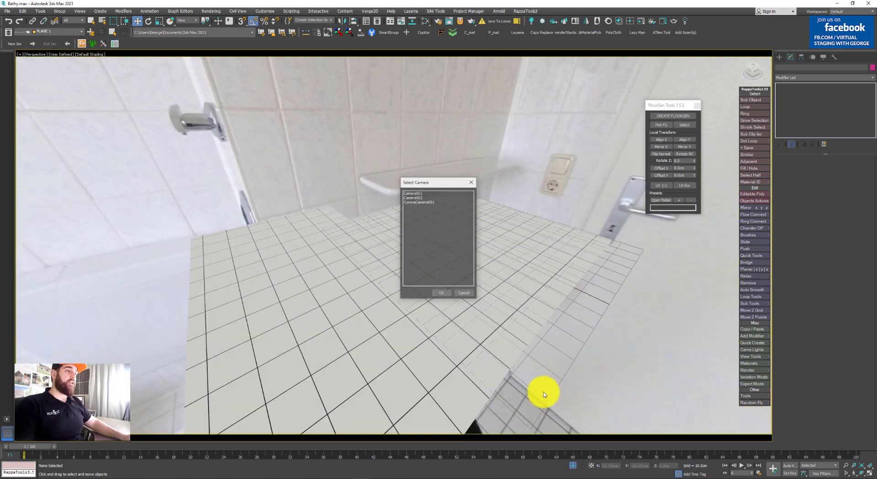
pyautogui.doubleClick(412, 198)
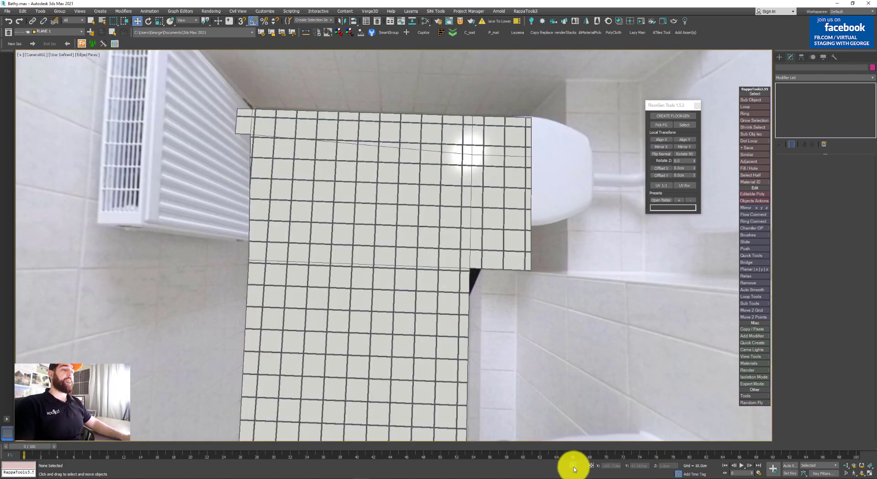
pyautogui.click(572, 465)
# - Run an interactive Corona render of the floor tiles through Camera002, and close the render
pyautogui.press('Up')
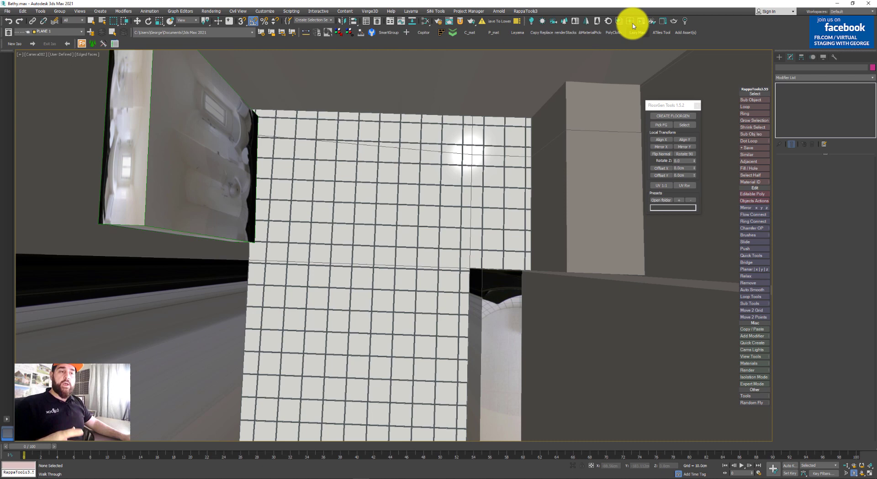
pyautogui.click(638, 22)
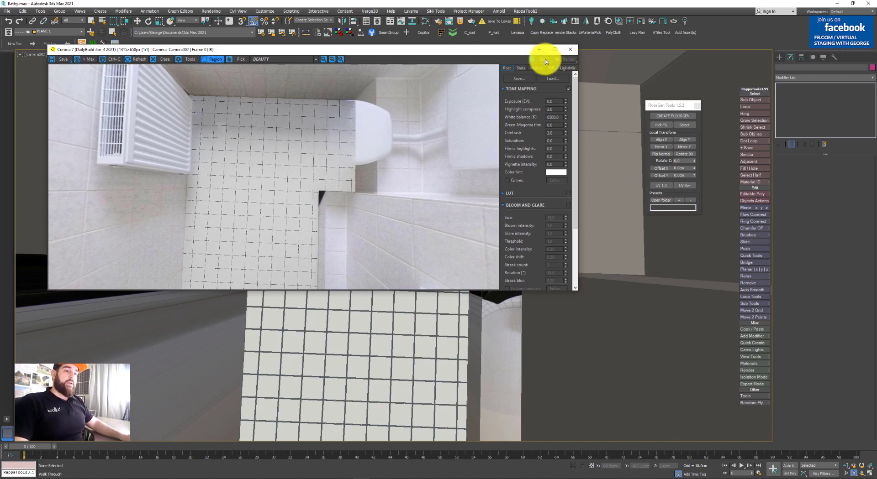
pyautogui.click(570, 48)
pyautogui.press('w')
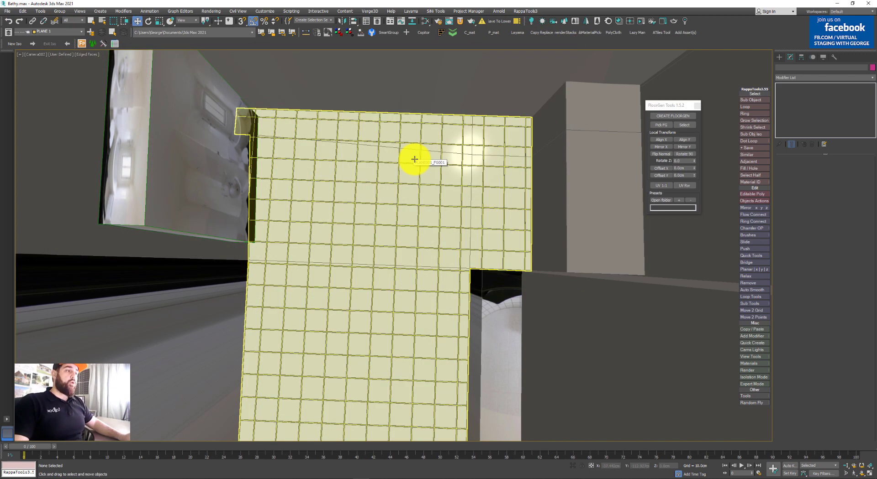
# - Delete the generated floor tiles and the floor plane they were built on
pyautogui.click(413, 161)
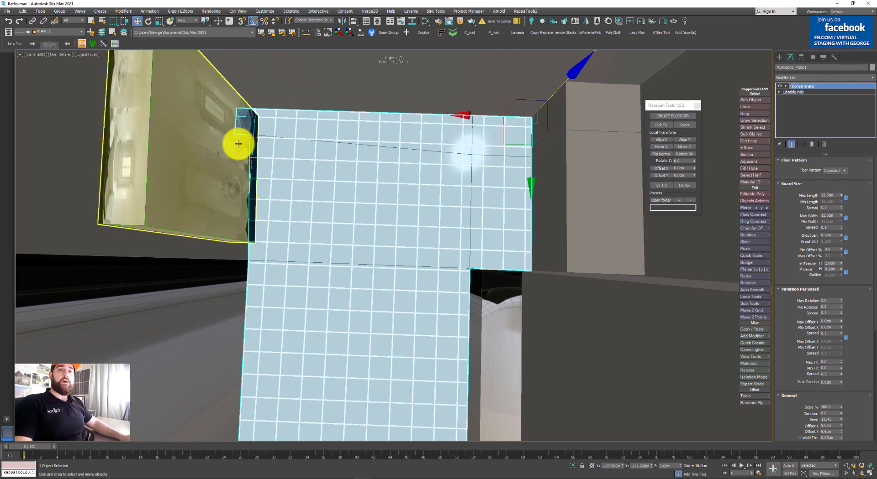
pyautogui.press('Delete')
pyautogui.click(287, 161)
pyautogui.press('Delete')
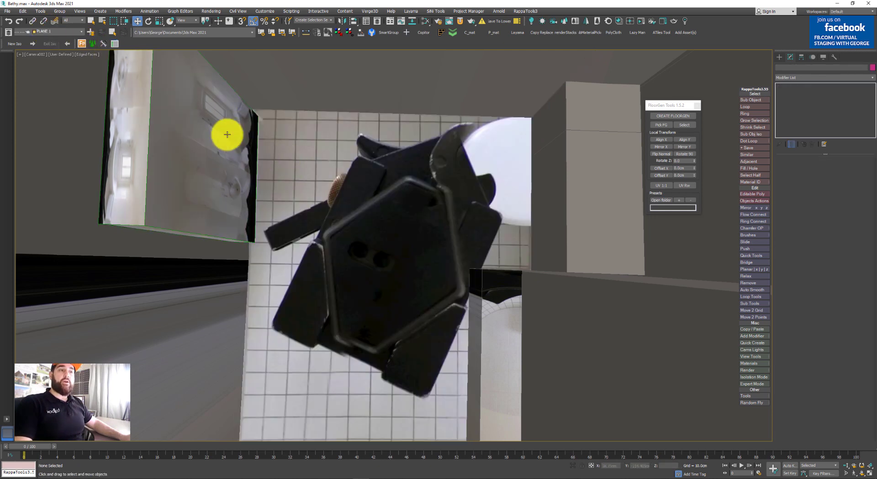
# - Hide the PLANE 1 layer and show the Plane 2, Sink and Toilet, and new tiles layers
pyautogui.click(44, 31)
pyautogui.click(17, 44)
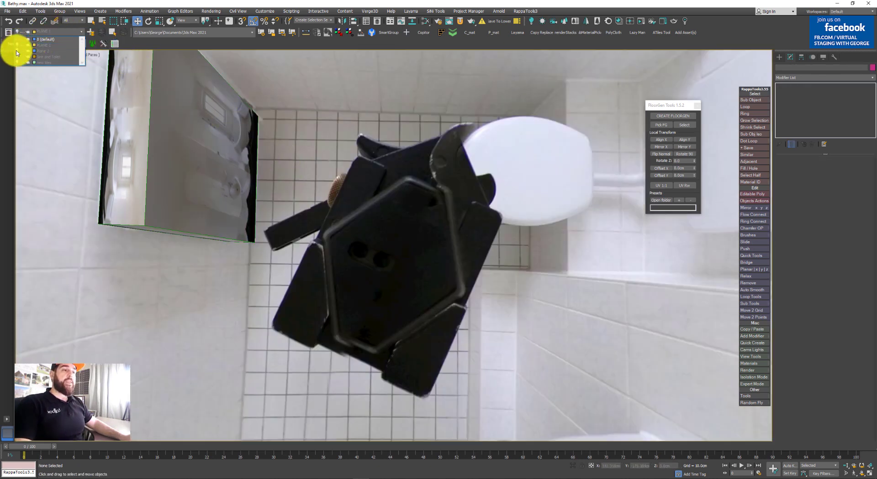
pyautogui.click(17, 51)
pyautogui.click(17, 57)
pyautogui.click(18, 62)
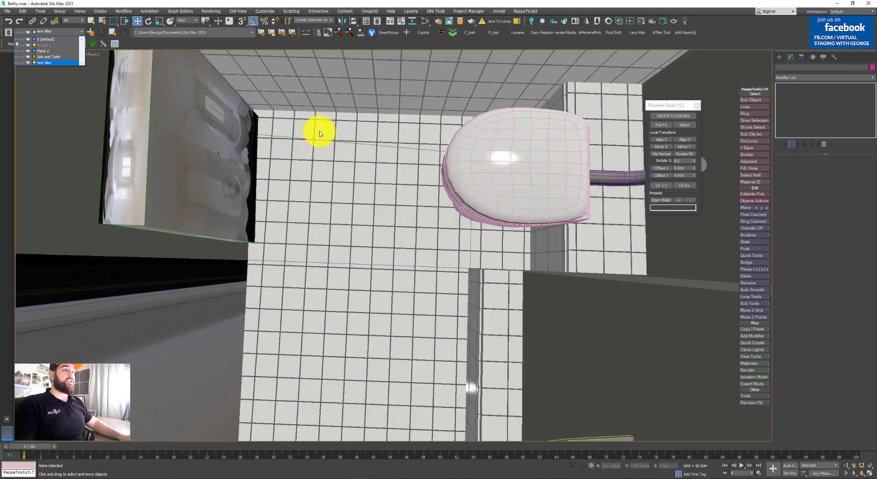
pyautogui.press('Up')
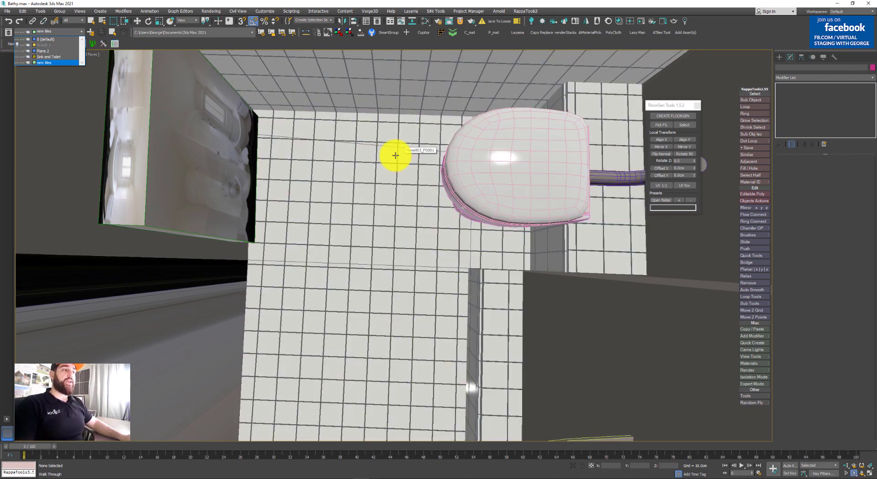
pyautogui.click(365, 6)
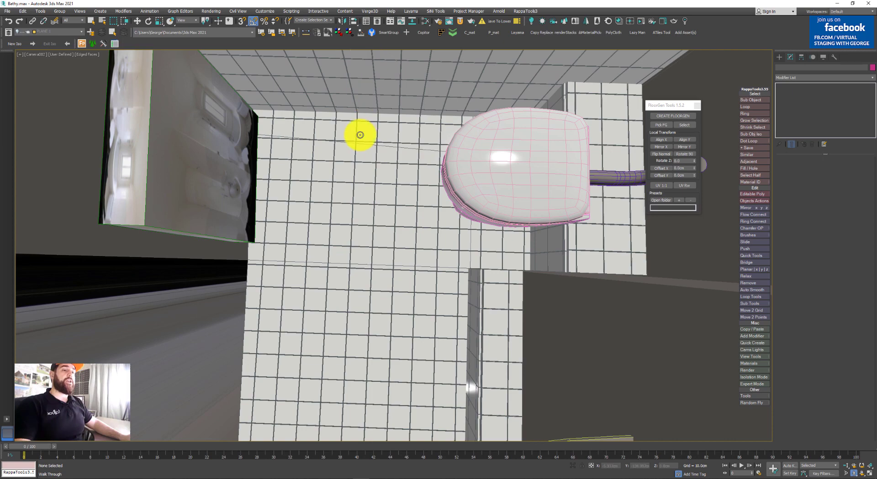
# - Render the new tiles interactively in Corona through Camera002, examining the floor around the toilet and below the sink
pyautogui.moveTo(358, 166)
pyautogui.mouseDown()
pyautogui.moveTo(368, 145)
pyautogui.moveTo(377, 147)
pyautogui.mouseUp()
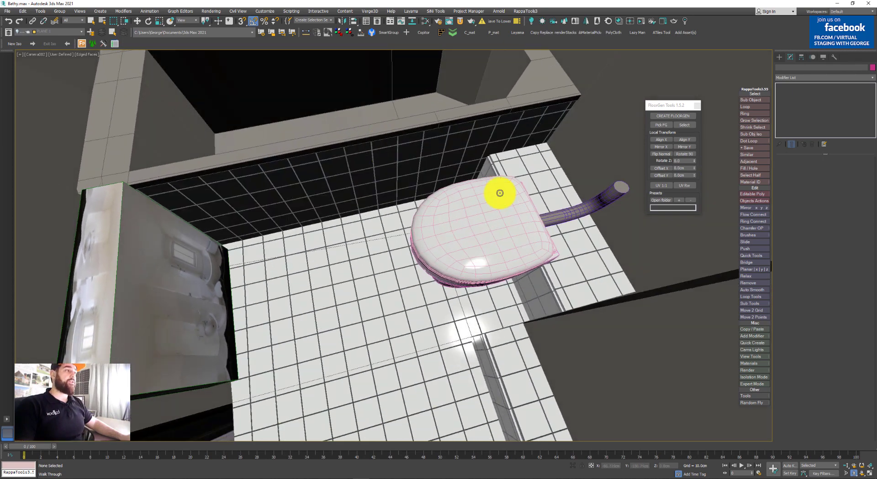
pyautogui.press('F4')
pyautogui.press('F4')
pyautogui.moveTo(293, 183)
pyautogui.mouseDown()
pyautogui.moveTo(283, 182)
pyautogui.moveTo(281, 199)
pyautogui.mouseUp()
pyautogui.click(639, 21)
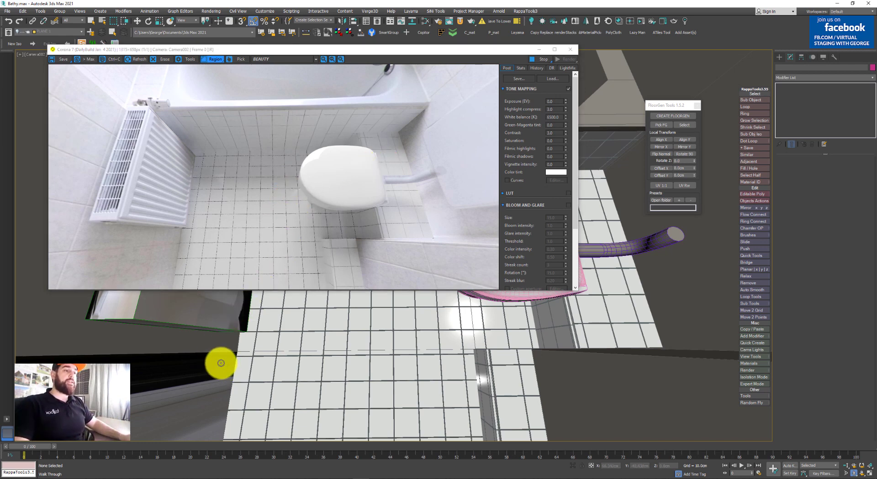
pyautogui.moveTo(237, 368); pyautogui.dragTo(450, 336)
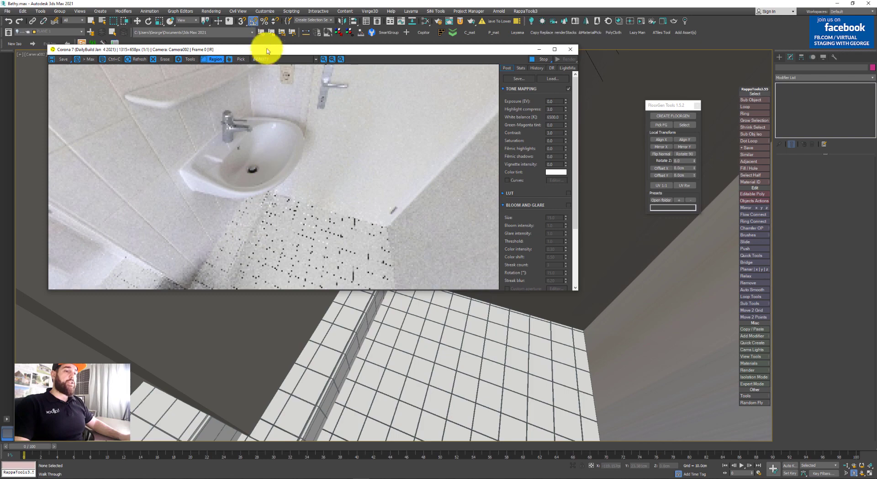
# - Select the shelf Rectangle001 above the sink and place the render window clear of it to compare the model with the render
pyautogui.moveTo(269, 51); pyautogui.dragTo(543, 9)
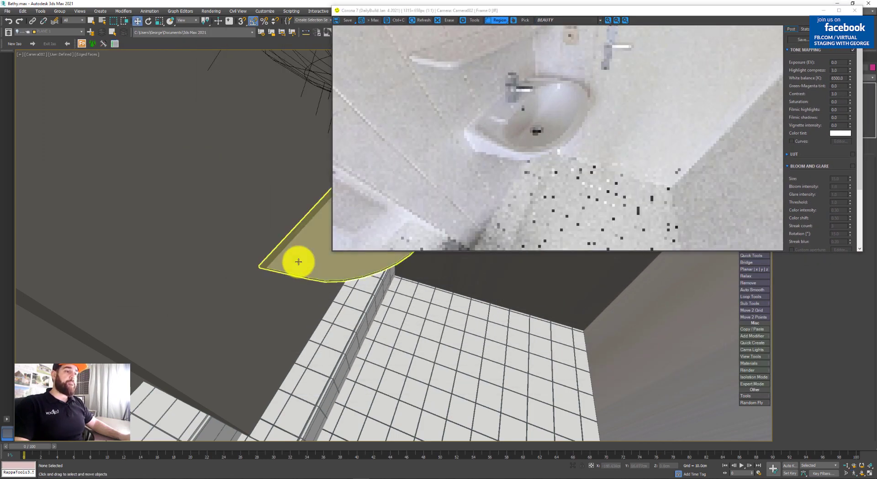
pyautogui.click(297, 205)
pyautogui.press('w')
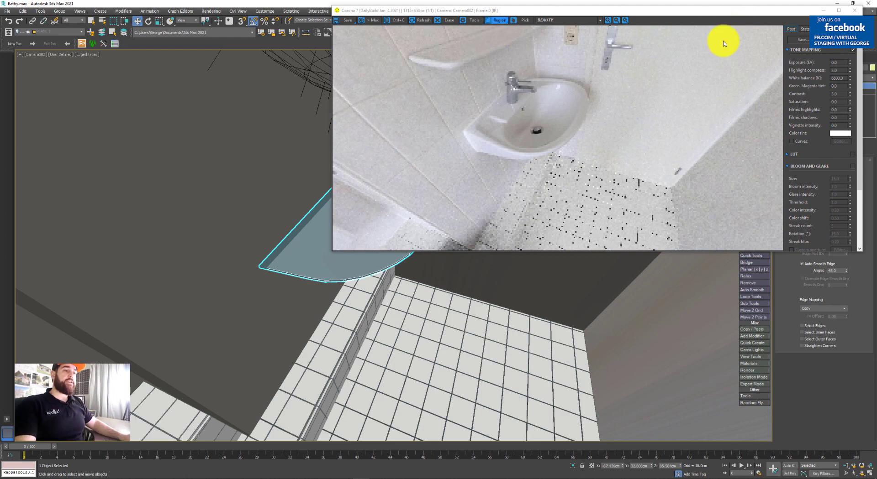
pyautogui.moveTo(726, 10); pyautogui.dragTo(772, 261)
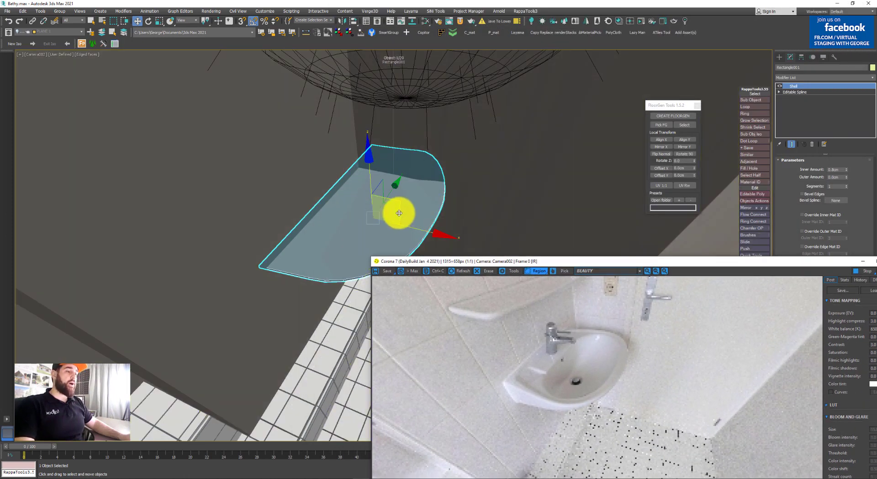
pyautogui.press('F3')
pyautogui.press('F3')
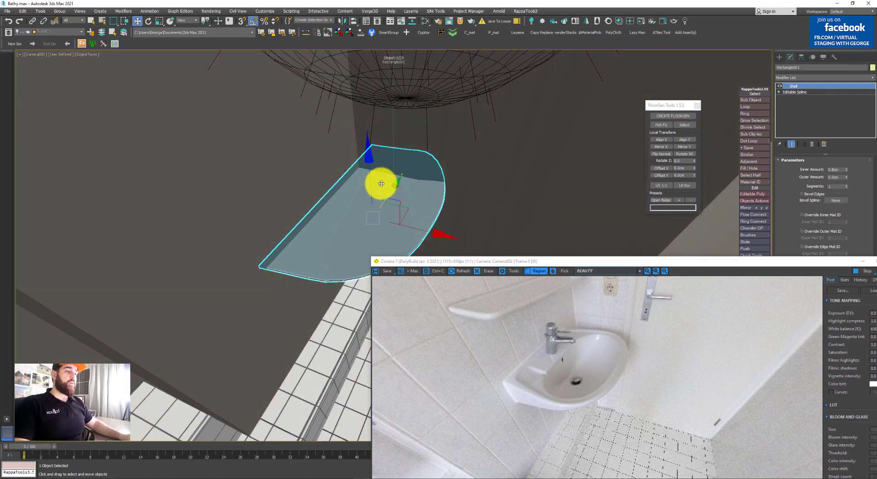
# - Hide Rectangle001 to check the Corona render of the sink without it, and stop and close the render window
pyautogui.rightClick(382, 180)
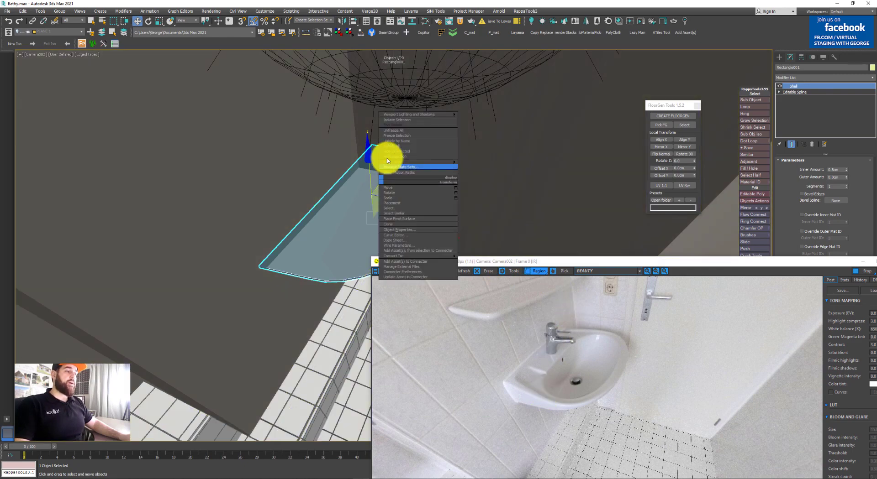
pyautogui.click(388, 155)
pyautogui.moveTo(447, 258); pyautogui.dragTo(410, 61)
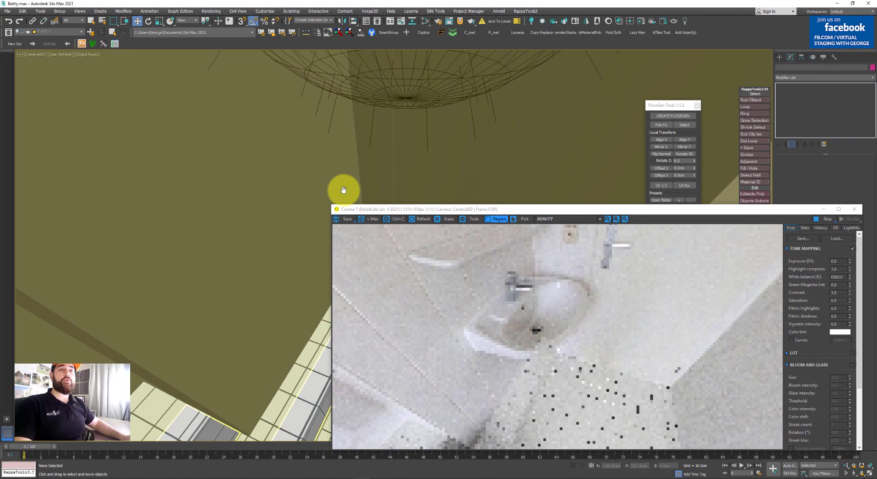
pyautogui.click(825, 219)
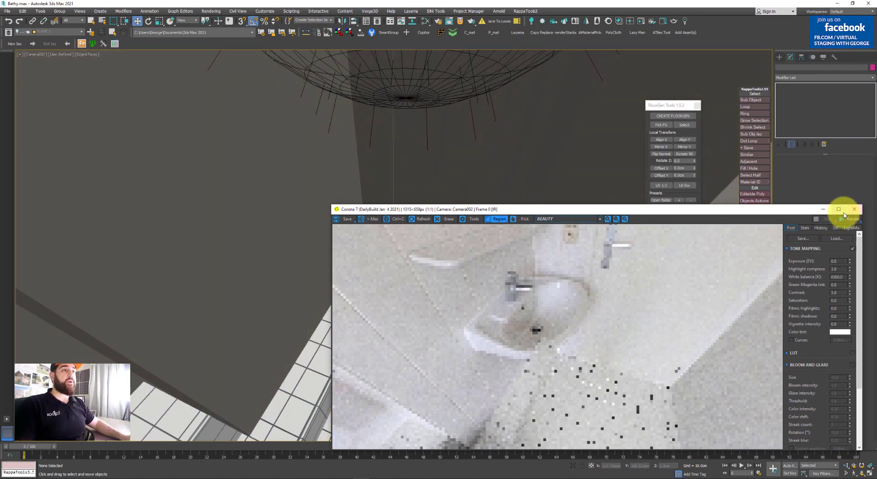
pyautogui.click(853, 213)
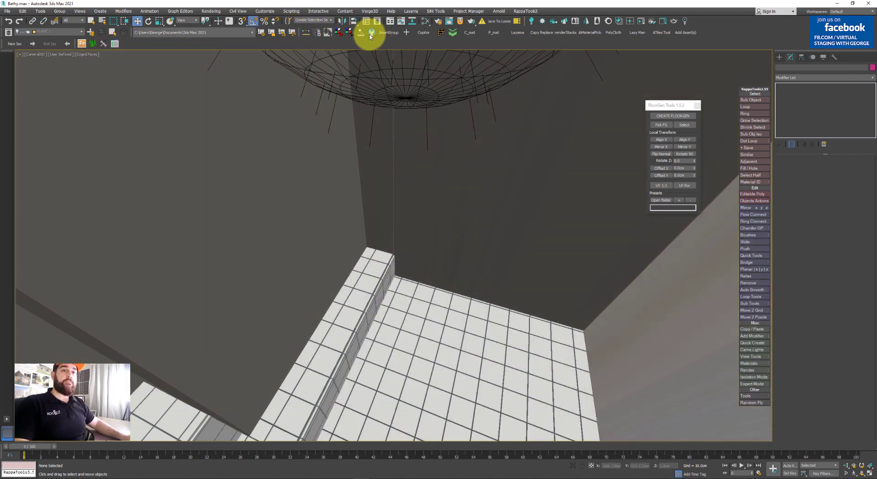
# - Unhide Rectangle001 with the pick-to-unhide tool and select it
pyautogui.click(371, 34)
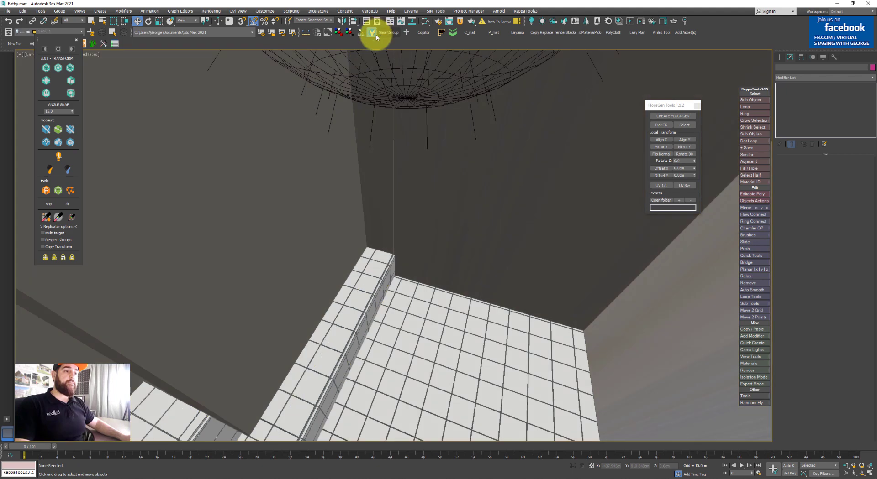
pyautogui.click(52, 172)
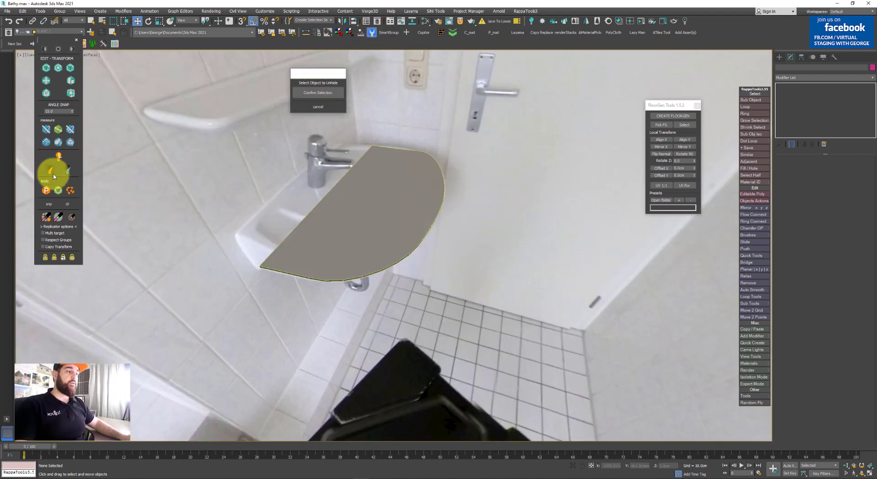
pyautogui.click(379, 229)
pyautogui.click(311, 92)
pyautogui.click(392, 243)
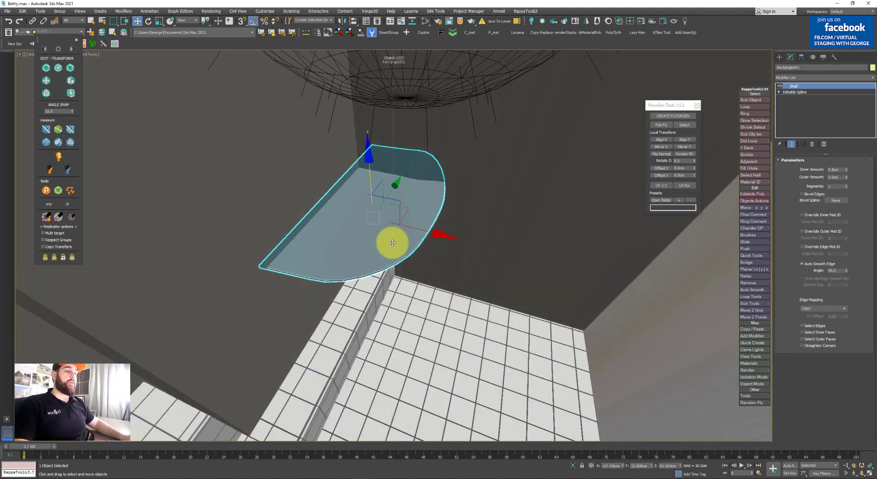
# - Set the perspective viewport to look through Camera002 in wireframe over the panorama background
pyautogui.hotkey('alt', 'w')
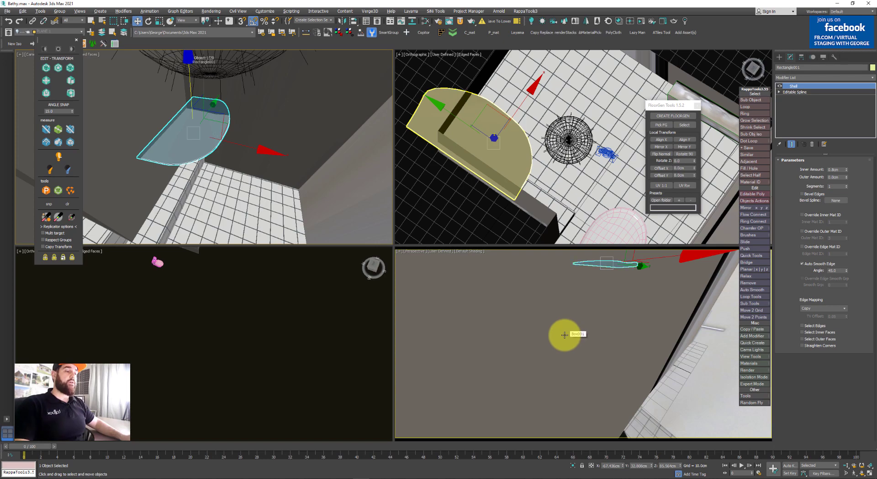
pyautogui.press('F3')
pyautogui.hotkey('alt', 'w')
pyautogui.press('c')
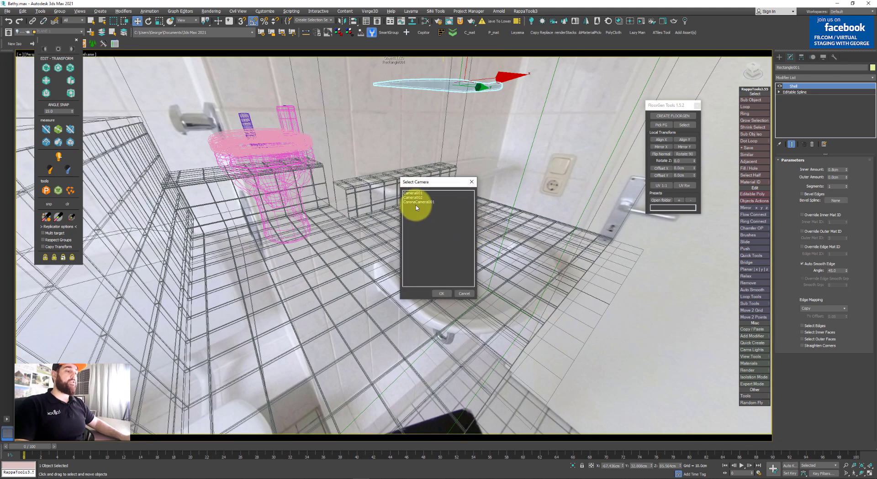
pyautogui.doubleClick(418, 200)
pyautogui.hotkey('alt', 'w')
pyautogui.press('c')
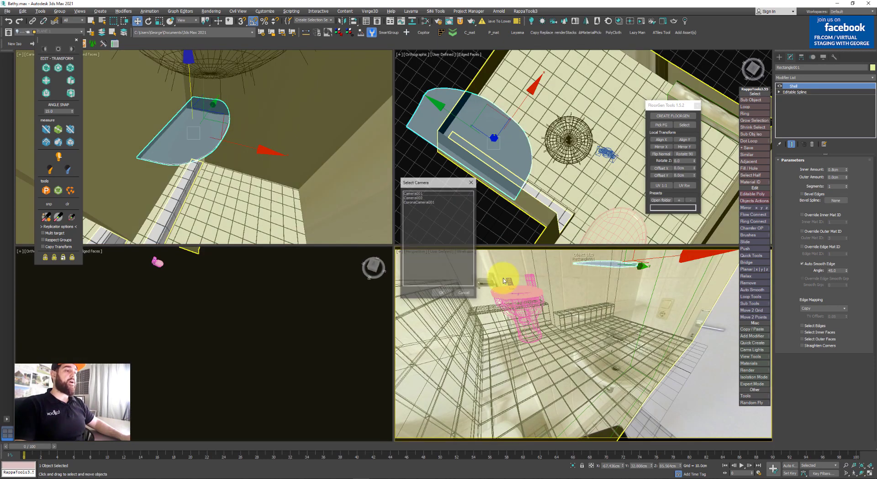
pyautogui.doubleClick(420, 201)
pyautogui.hotkey('alt', 'w')
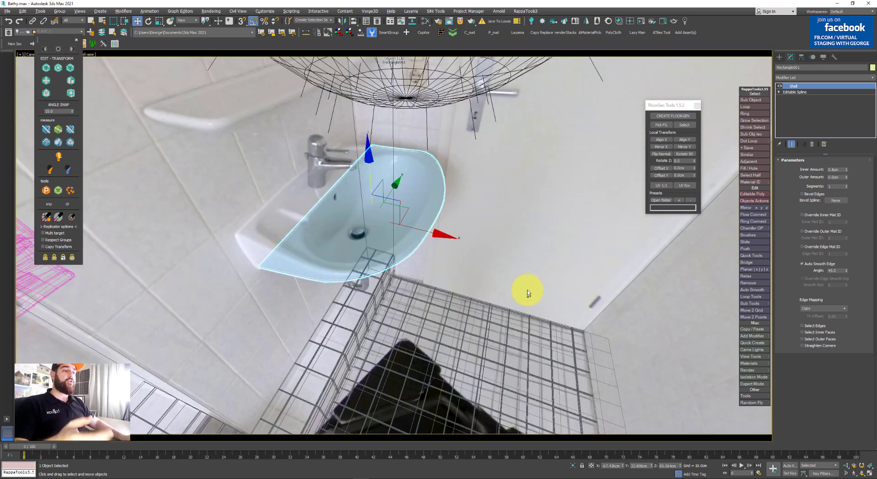
# - Compare Rectangle001, the sink area and the toilet with the panorama by alternating wireframe and shaded display
pyautogui.hotkey('alt', 'w')
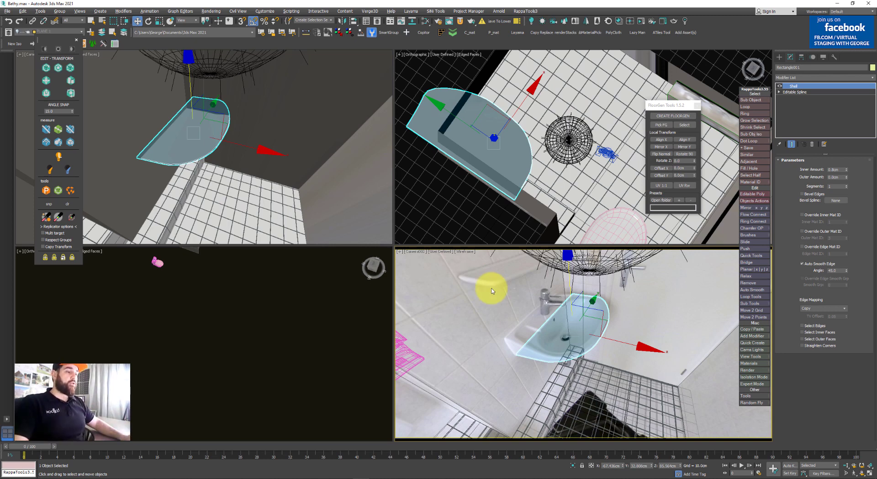
pyautogui.click(440, 301)
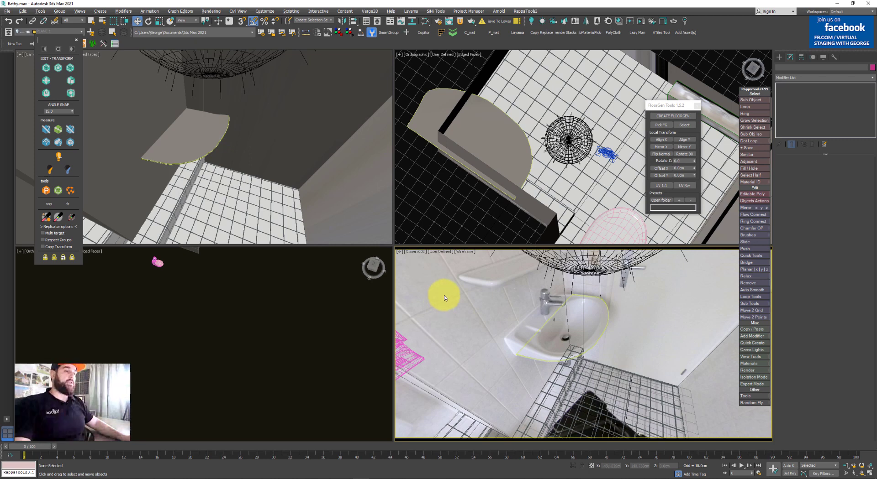
pyautogui.hotkey('alt', 'w')
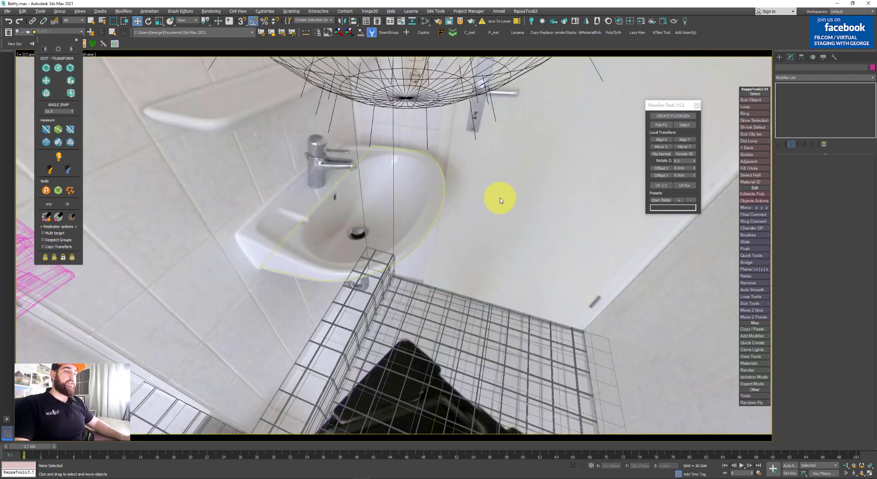
pyautogui.moveTo(530, 229); pyautogui.dragTo(487, 229)
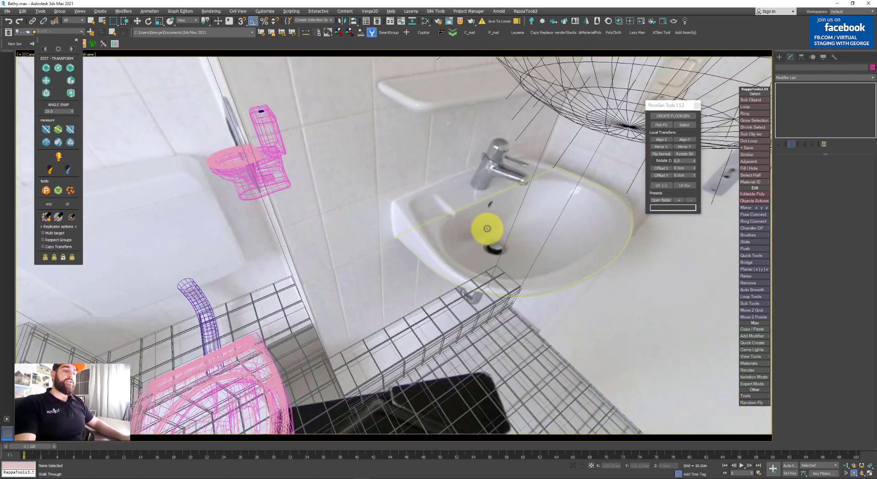
pyautogui.rightClick(487, 229)
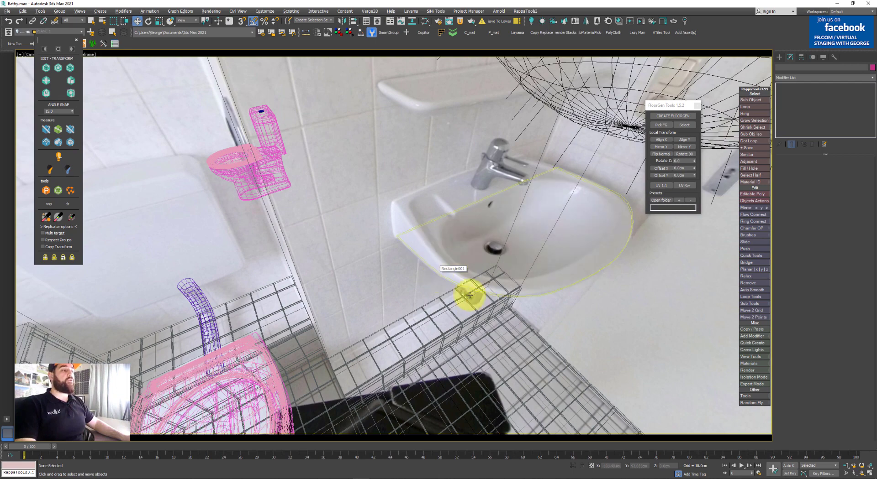
pyautogui.press('F3')
pyautogui.click(489, 274)
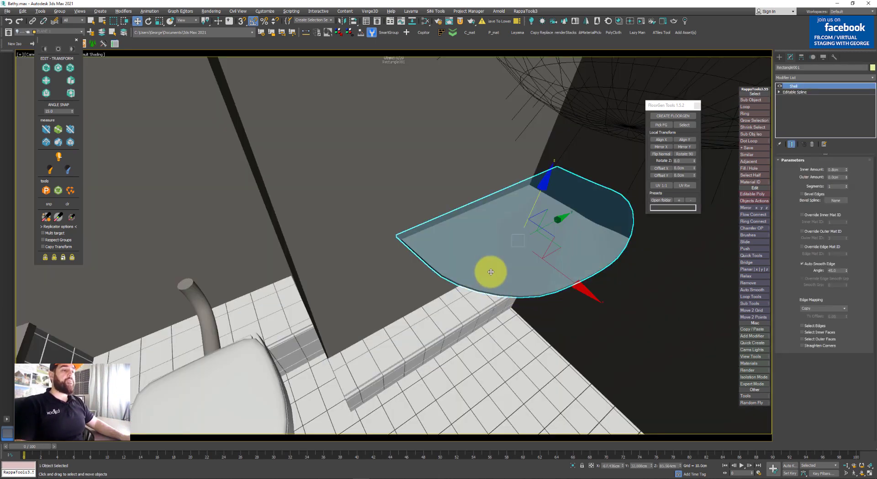
pyautogui.press('F3')
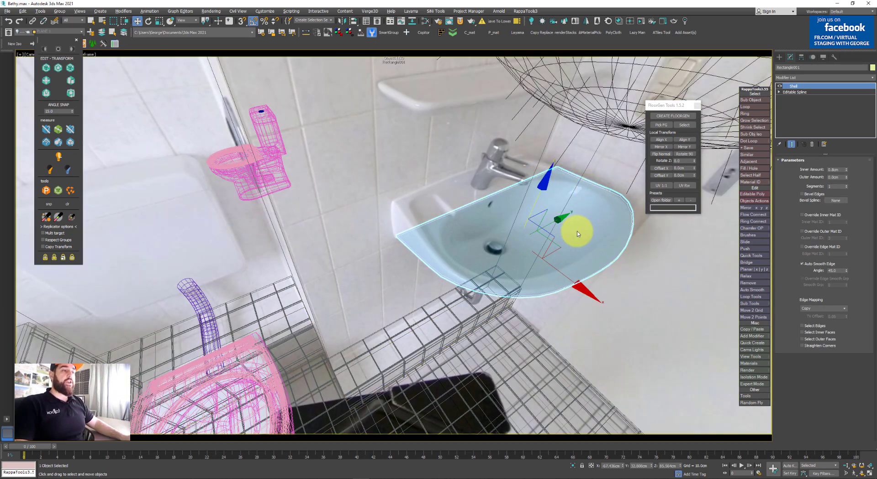
pyautogui.press('F3')
pyautogui.press('F3')
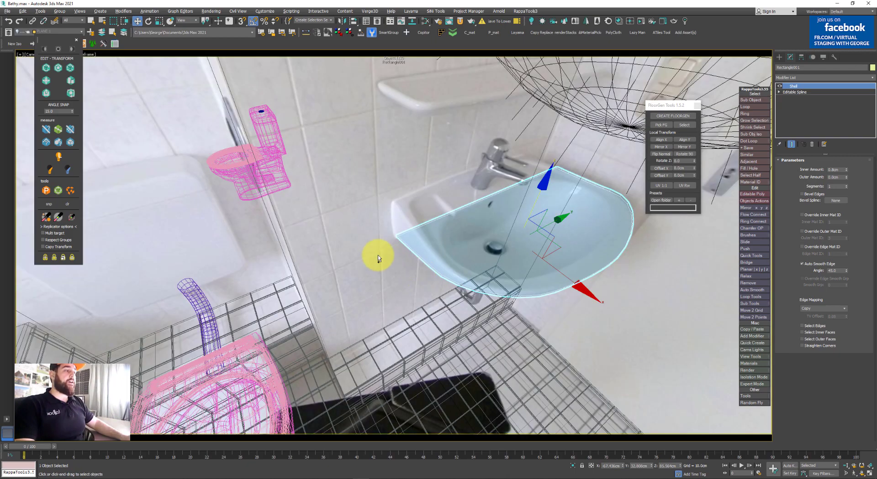
pyautogui.press('Up')
pyautogui.moveTo(378, 256); pyautogui.dragTo(311, 258)
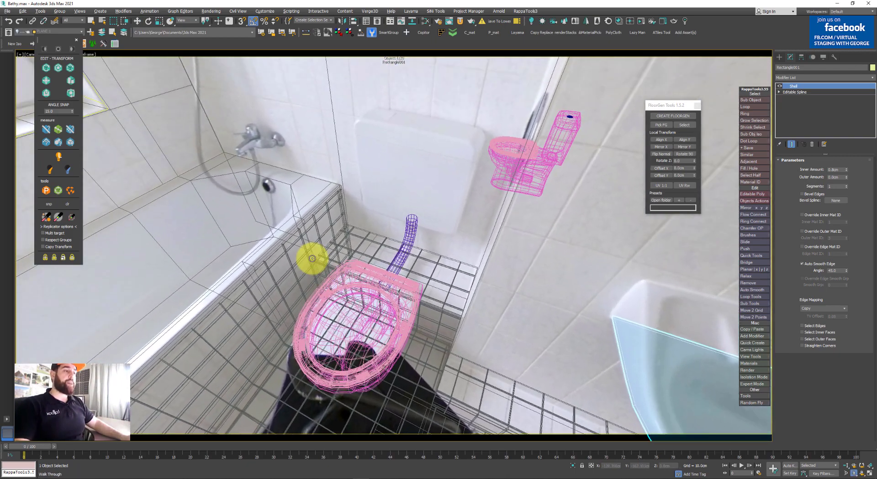
pyautogui.press('F3')
pyautogui.press('F3')
pyautogui.rightClick(345, 278)
# - Frame the second toilet model with the cistern in shaded view and ungroup it
pyautogui.click(553, 157)
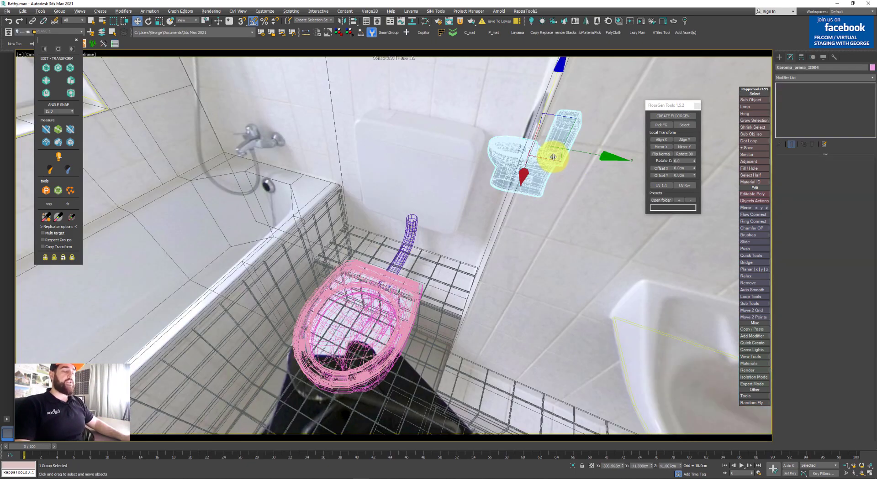
pyautogui.press('z')
pyautogui.moveTo(461, 180)
pyautogui.keyDown('alt'); pyautogui.mouseDown(button='middle')
pyautogui.moveTo(506, 182)
pyautogui.moveTo(475, 204)
pyautogui.moveTo(434, 200)
pyautogui.moveTo(466, 211)
pyautogui.mouseUp(button='middle'); pyautogui.keyUp('alt')
pyautogui.press('F3')
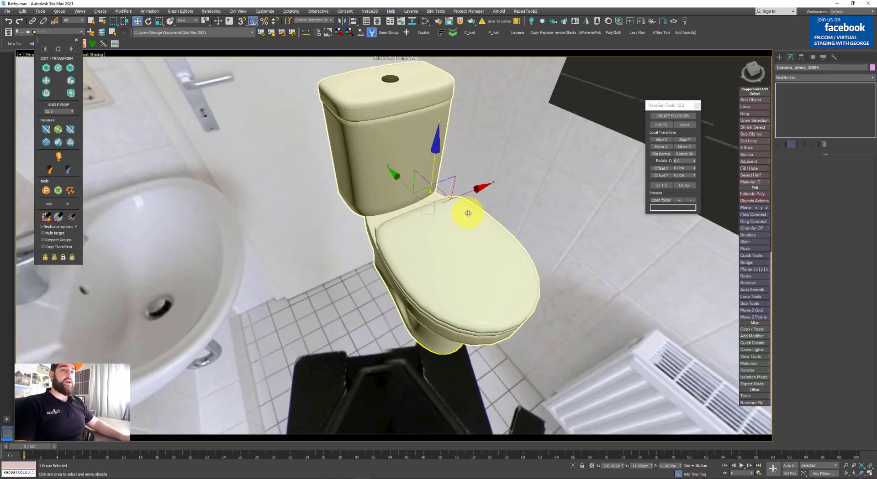
pyautogui.keyDown('alt'); pyautogui.moveTo(544, 198); pyautogui.dragTo(255, 151, button='middle'); pyautogui.keyUp('alt')
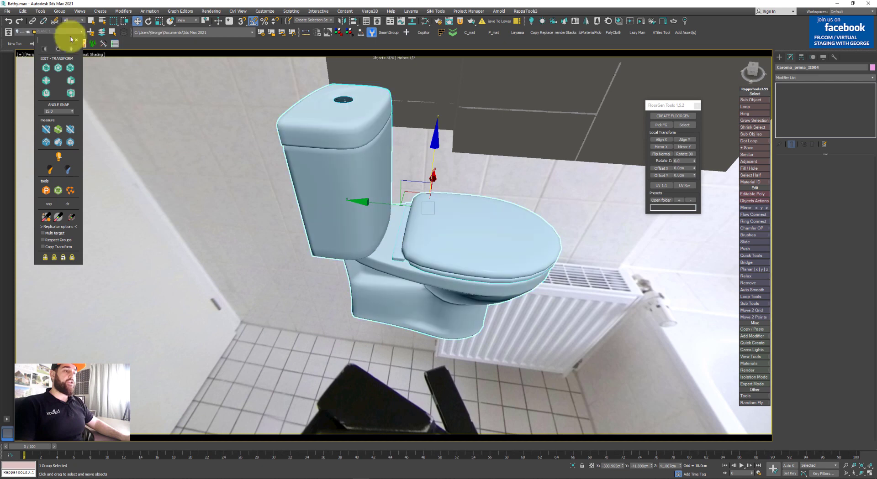
pyautogui.click(60, 11)
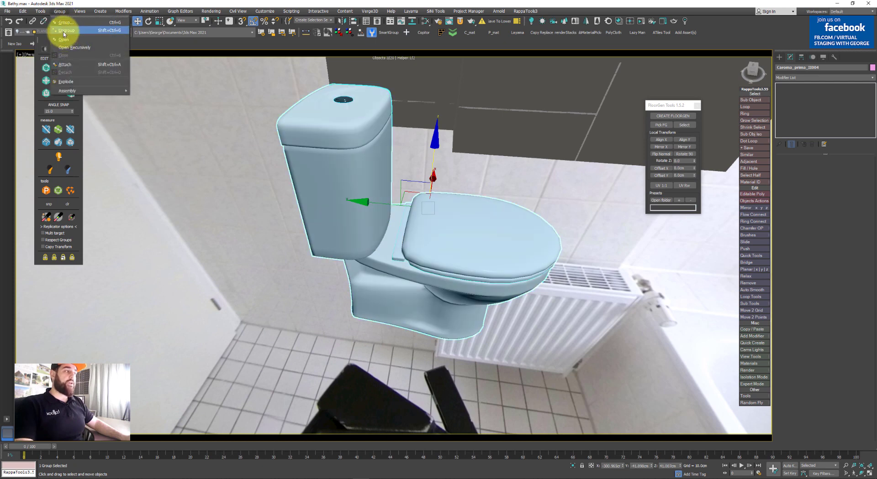
pyautogui.click(61, 30)
pyautogui.click(217, 203)
# - Detach the toilet bowl element from the cistern mesh as a separate object
pyautogui.click(430, 241)
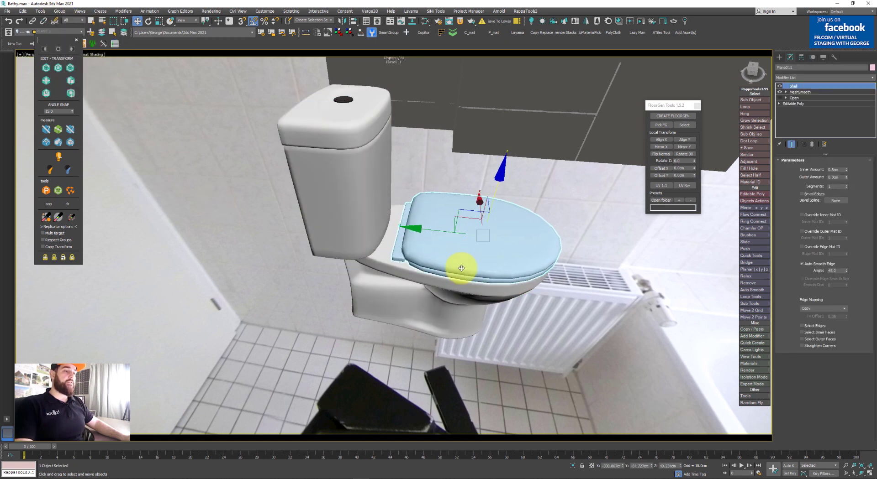
pyautogui.keyDown('ctrl'); pyautogui.click(470, 285); pyautogui.keyUp('ctrl')
pyautogui.click(352, 132)
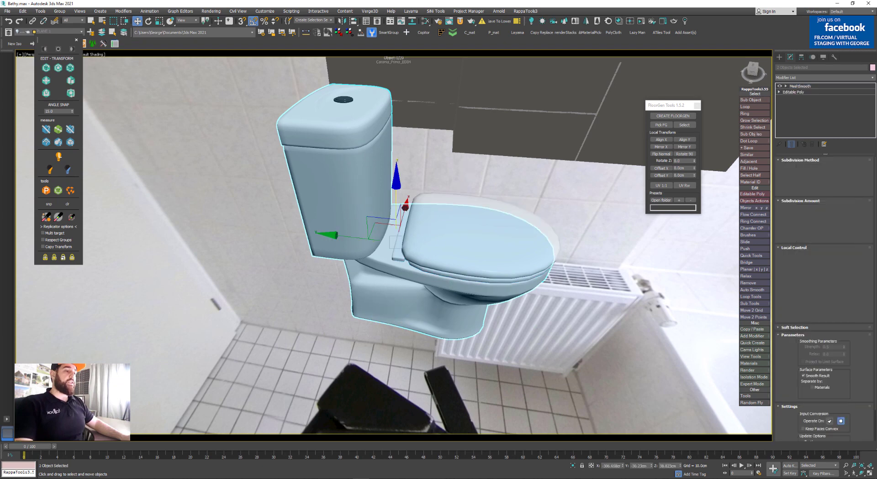
pyautogui.press('5')
pyautogui.click(427, 277)
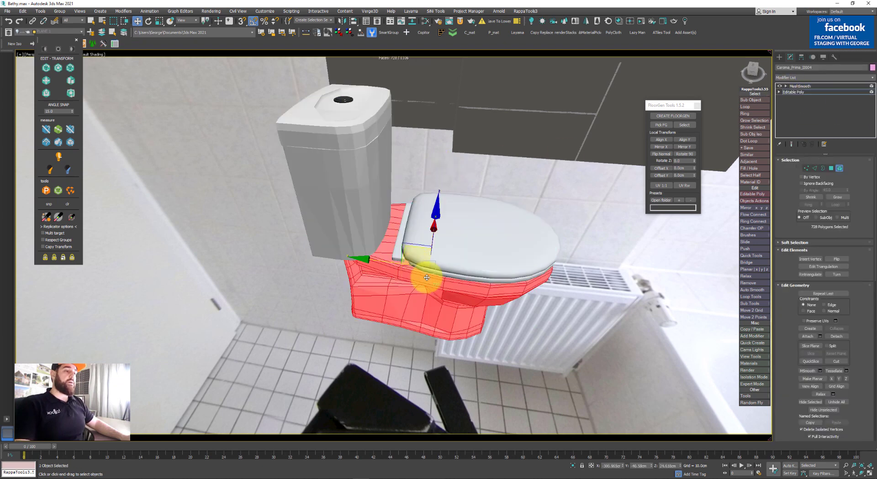
pyautogui.hotkey('alt', 'd')
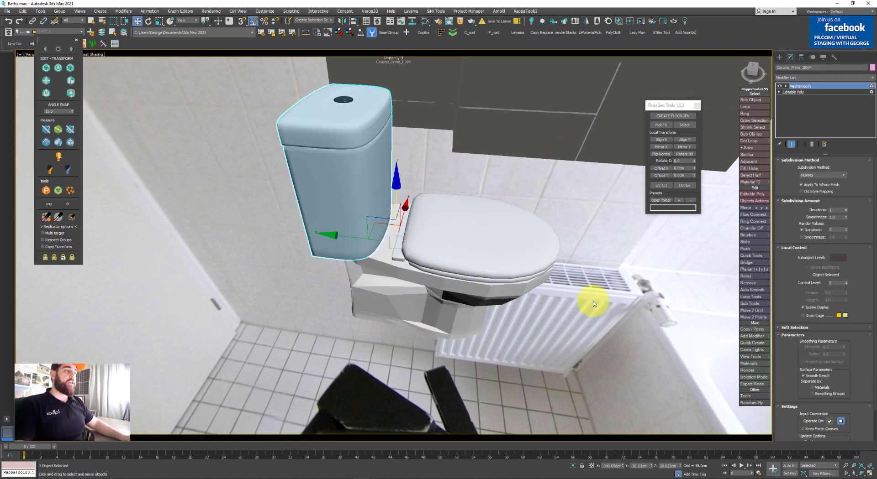
# - Select the detached bowl together with the seat and lid and move them away from the cistern
pyautogui.click(593, 302)
pyautogui.click(468, 266)
pyautogui.keyDown('ctrl'); pyautogui.click(422, 286); pyautogui.keyUp('ctrl')
pyautogui.moveTo(404, 252); pyautogui.dragTo(584, 271)
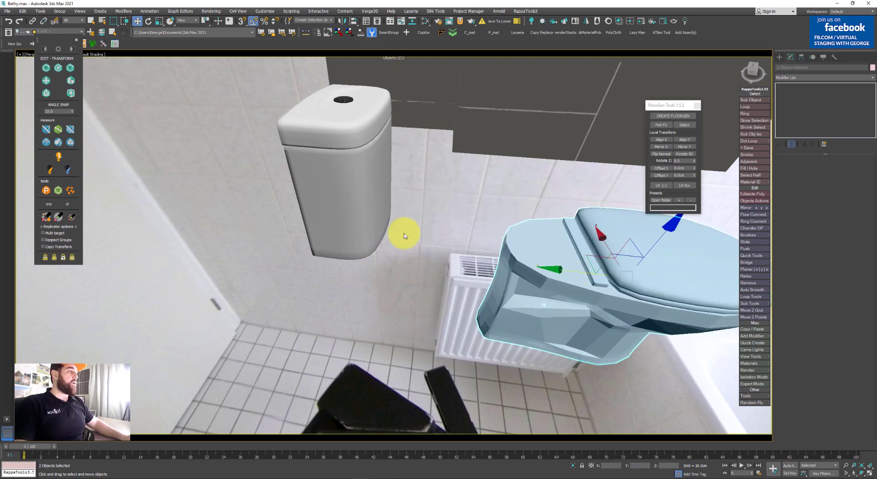
# - Copy the MeshSmooth modifier from the cistern onto the detached toilet bowl
pyautogui.scroll(-4, 407, 235)
pyautogui.click(372, 262)
pyautogui.scroll(3, 389, 238)
pyautogui.click(389, 238)
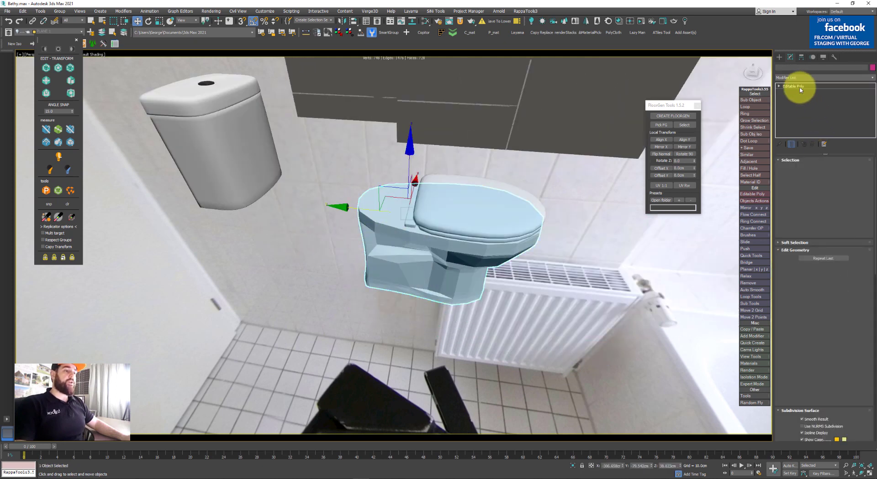
pyautogui.click(190, 162)
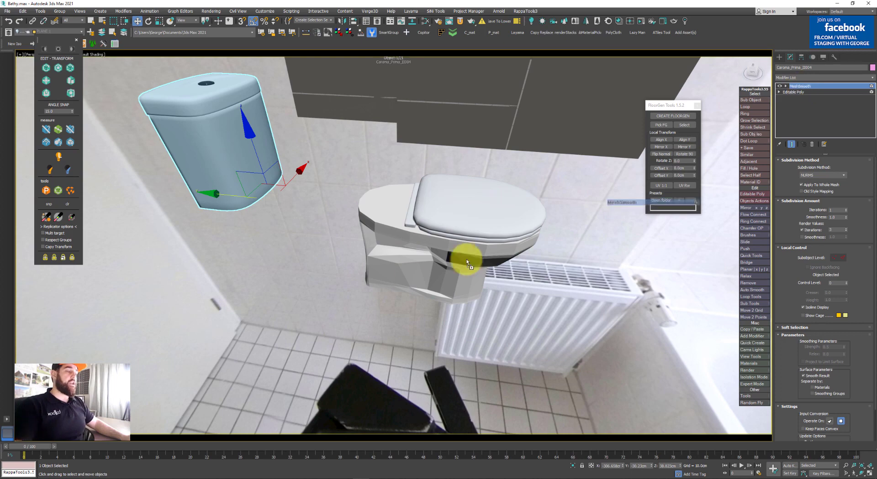
pyautogui.click(410, 280)
pyautogui.click(338, 304)
pyautogui.click(440, 272)
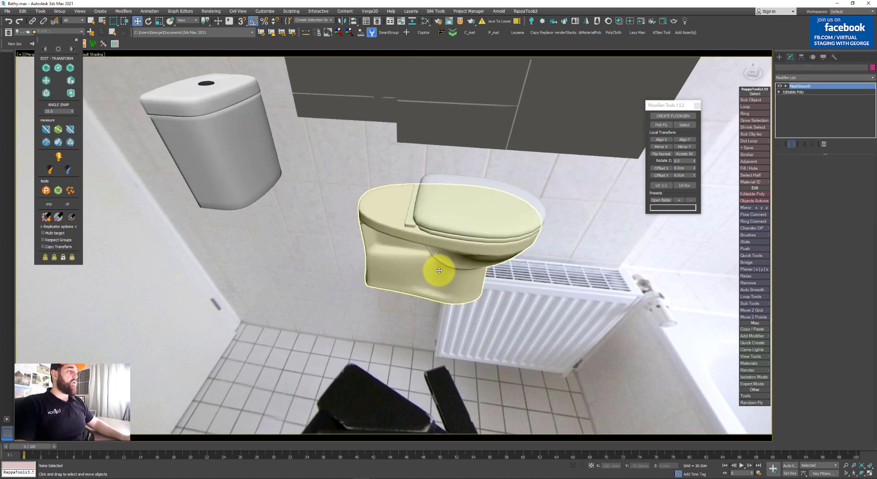
# - Show edged faces and add a Slice modifier to the toilet bowl between Editable Poly and MeshSmooth
pyautogui.moveTo(440, 272)
pyautogui.keyDown('alt'); pyautogui.mouseDown(button='middle')
pyautogui.moveTo(454, 223)
pyautogui.moveTo(429, 279)
pyautogui.mouseUp(button='middle'); pyautogui.keyUp('alt')
pyautogui.scroll(2, 420, 242)
pyautogui.press('F4')
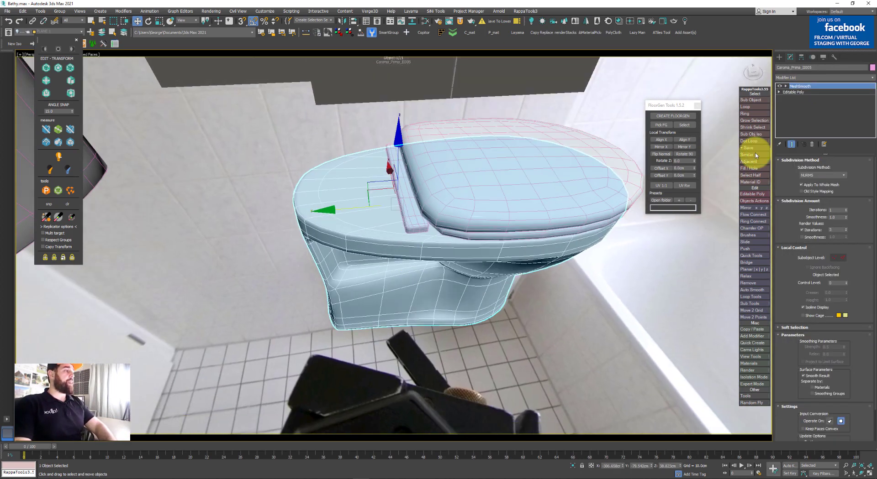
pyautogui.click(796, 78)
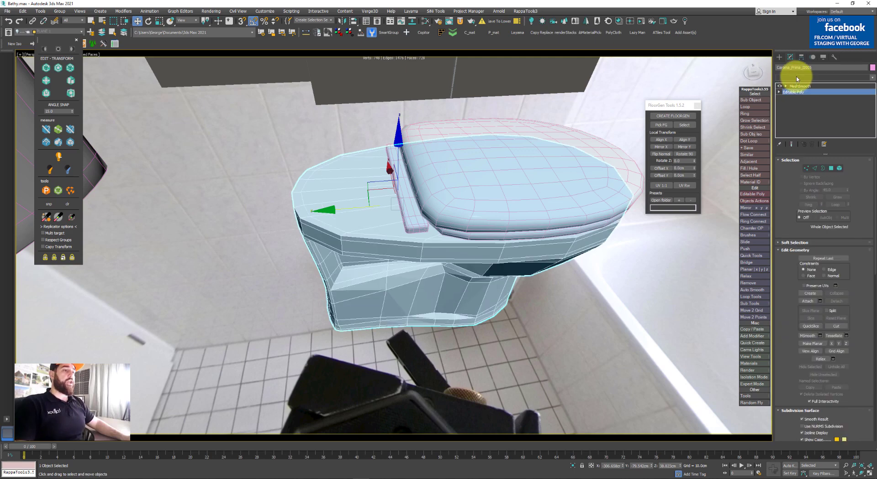
pyautogui.write('sl')
pyautogui.press('Return')
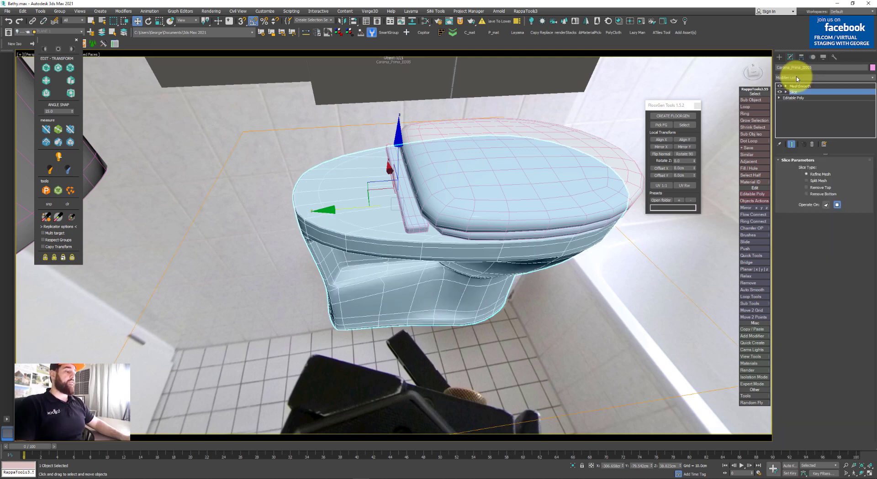
# - Rotate the slice plane upright and set the slice type to Remove Top to cut off the back of the toilet bowl
pyautogui.press('1')
pyautogui.press('e')
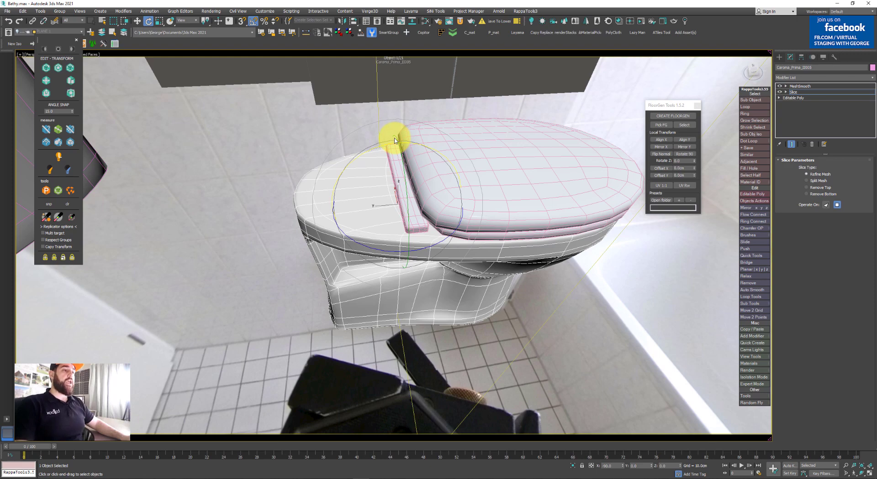
pyautogui.click(806, 187)
pyautogui.keyDown('alt'); pyautogui.moveTo(325, 231); pyautogui.dragTo(385, 223, button='middle'); pyautogui.keyUp('alt')
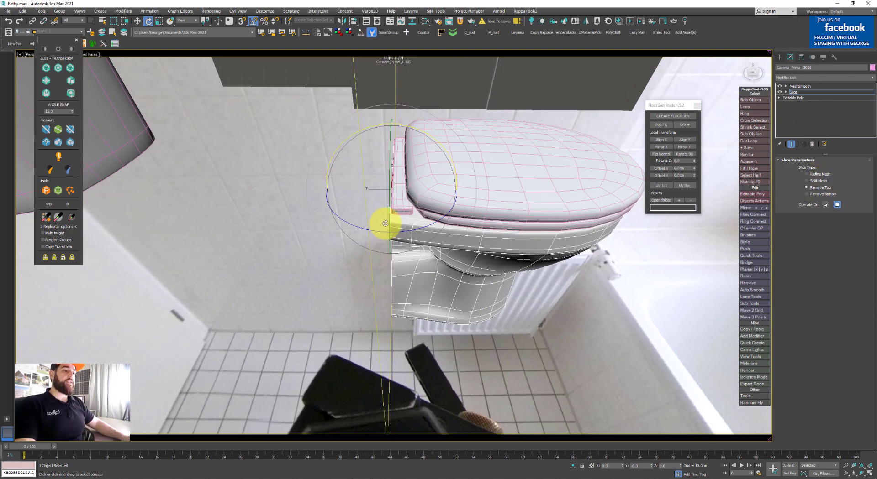
pyautogui.press('w')
pyautogui.press('1')
pyautogui.click(278, 226)
# - View the scene through Camera002 and show it in shaded display without edged faces
pyautogui.press('c')
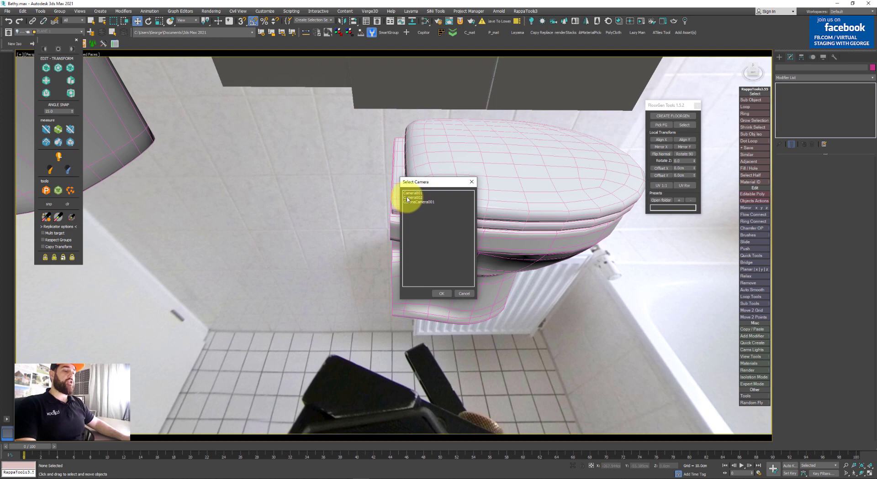
pyautogui.doubleClick(407, 199)
pyautogui.press('F3')
pyautogui.click(401, 270)
pyautogui.press('F3')
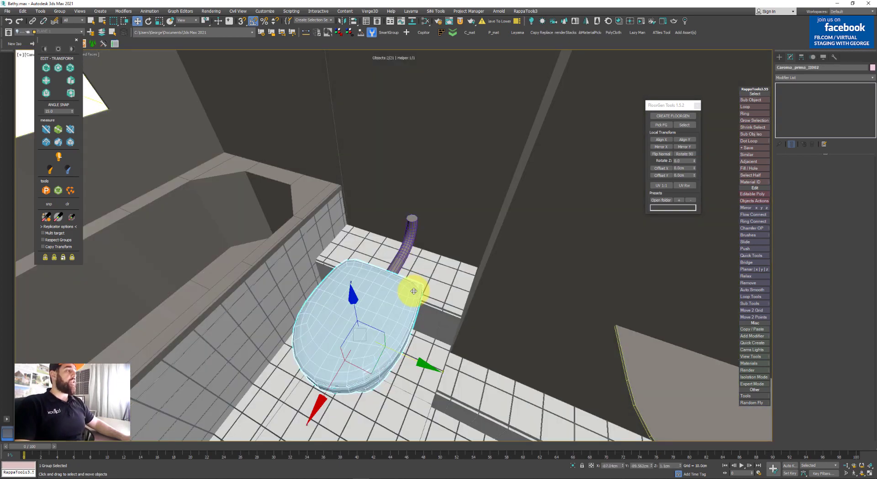
pyautogui.press('F3')
pyautogui.press('F3')
pyautogui.press('F4')
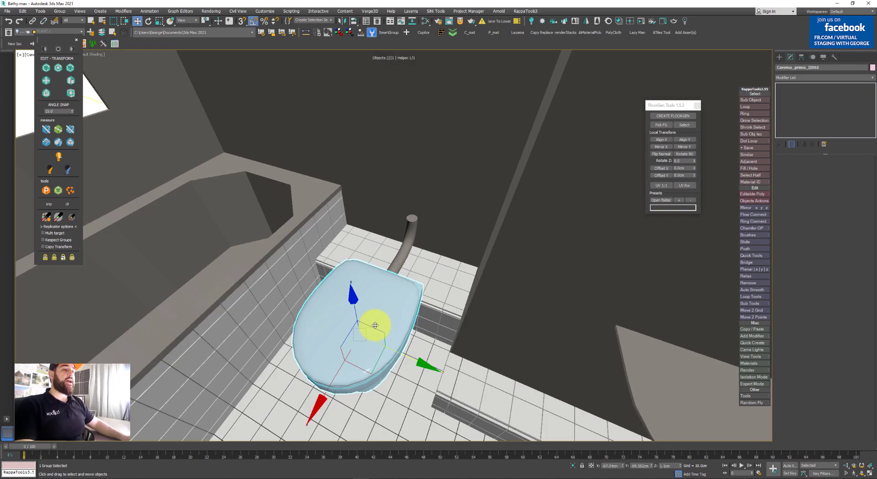
# - Select the curved pipe behind the toilet
pyautogui.click(409, 242)
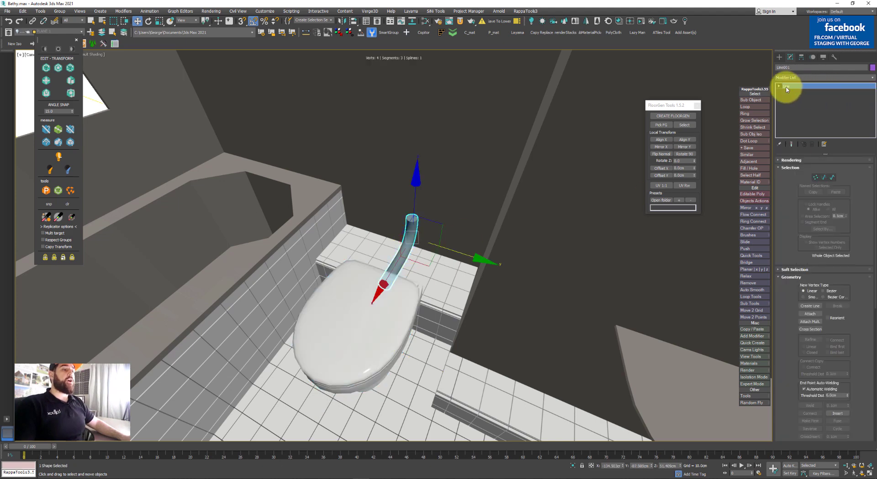
pyautogui.press('F3')
pyautogui.press('F3')
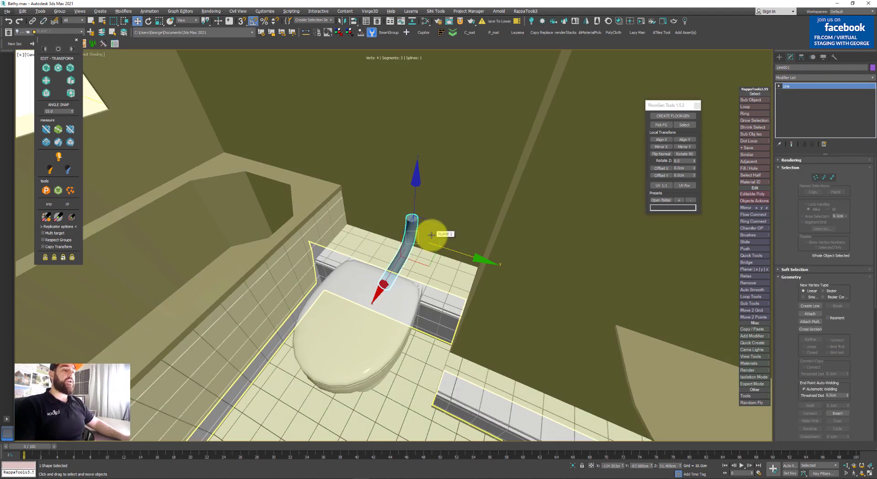
# - Set the perspective viewport to look through Camera002 and maximize it
pyautogui.hotkey('alt', 'w')
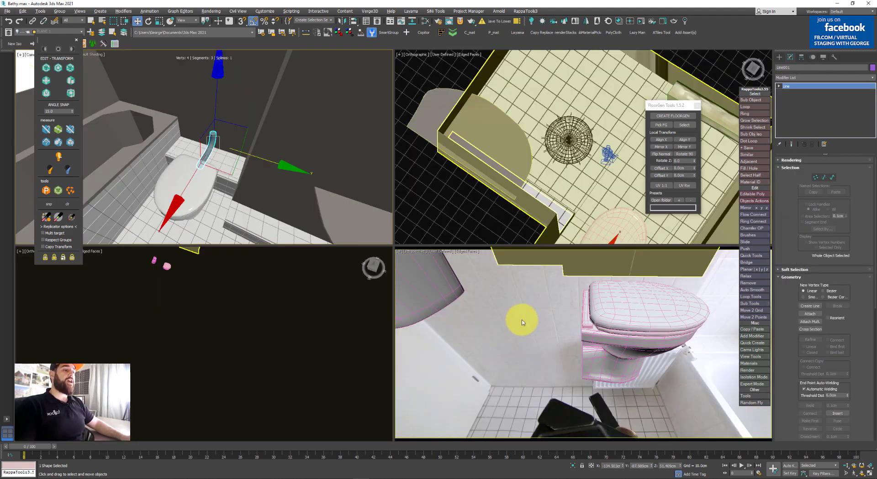
pyautogui.press('c')
pyautogui.doubleClick(420, 199)
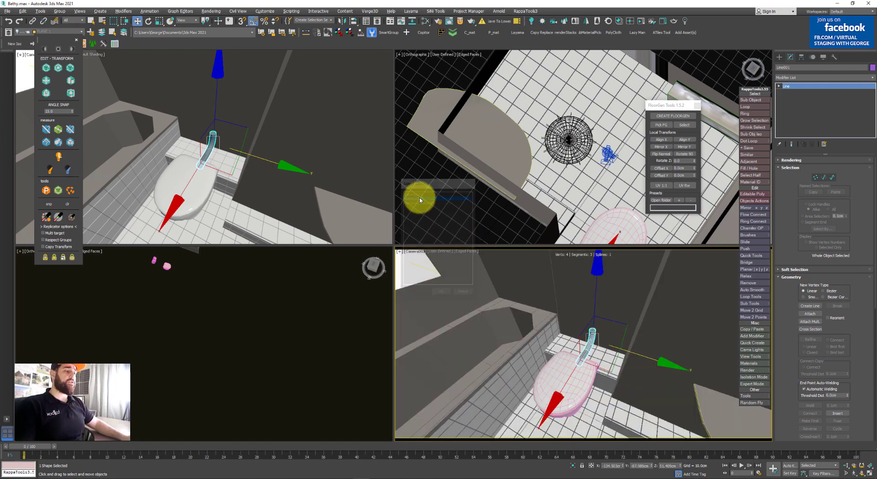
pyautogui.hotkey('alt', 'w')
pyautogui.press('F3')
pyautogui.hotkey('alt', 'w')
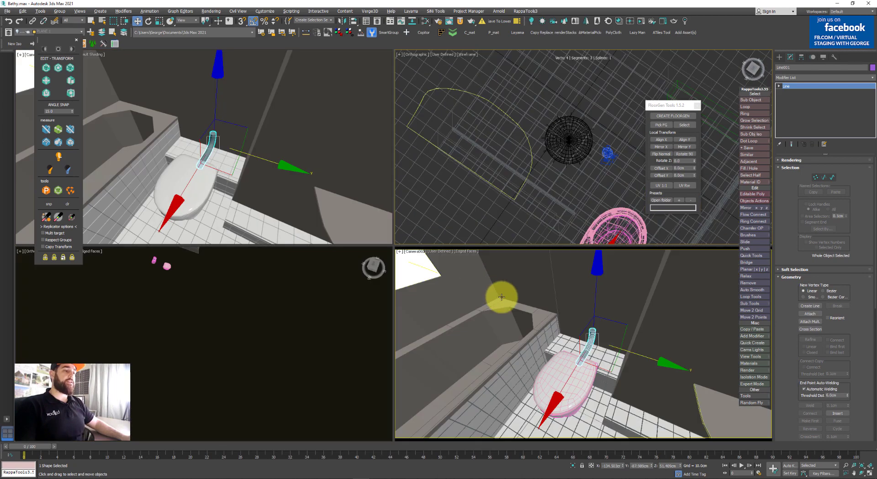
pyautogui.press('c')
pyautogui.click(463, 293)
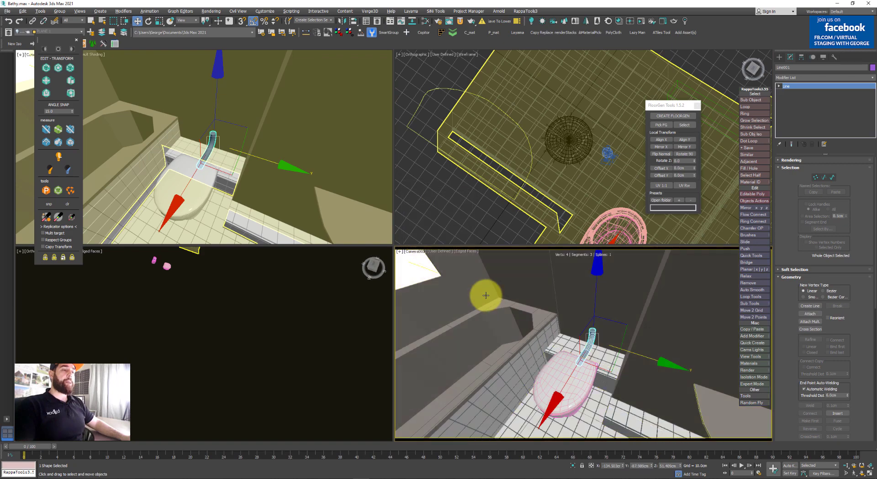
pyautogui.press('c')
pyautogui.click(417, 198)
pyautogui.doubleClick(417, 198)
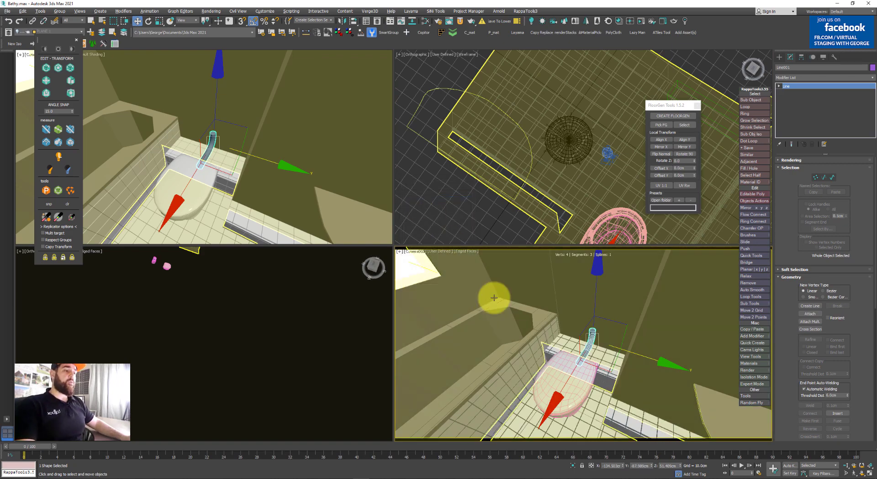
pyautogui.hotkey('alt', 'w')
# - Compare the pipe and toilet with the panorama background in wireframe display, keeping the pipe selected in its original position
pyautogui.press('F3')
pyautogui.keyDown('alt'); pyautogui.moveTo(369, 183); pyautogui.dragTo(427, 221, button='middle'); pyautogui.keyUp('alt')
pyautogui.press('F3')
pyautogui.hotkey('ctrl', 'e')
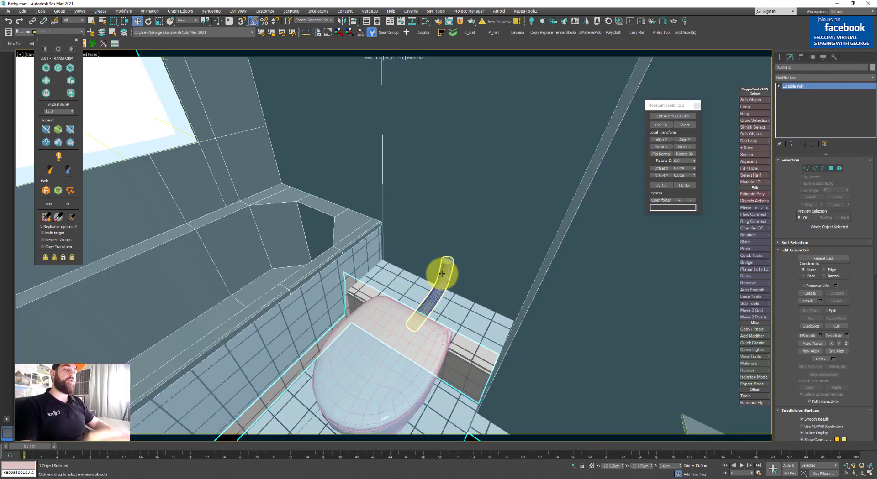
pyautogui.press('F3')
pyautogui.moveTo(470, 267); pyautogui.dragTo(550, 280)
pyautogui.hotkey('ctrl', 'z')
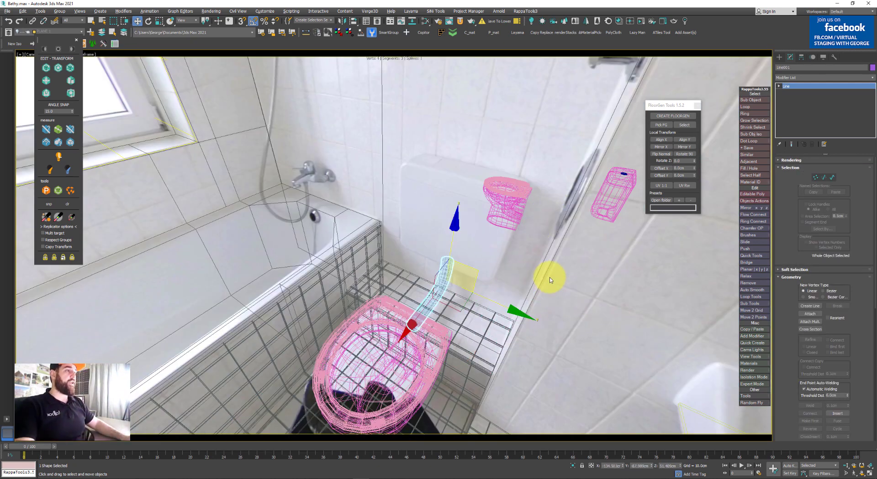
# - Turn off the pipe line's display in the renderer and viewport, and start the Corona interactive render
pyautogui.click(790, 160)
pyautogui.click(800, 173)
pyautogui.press('F3')
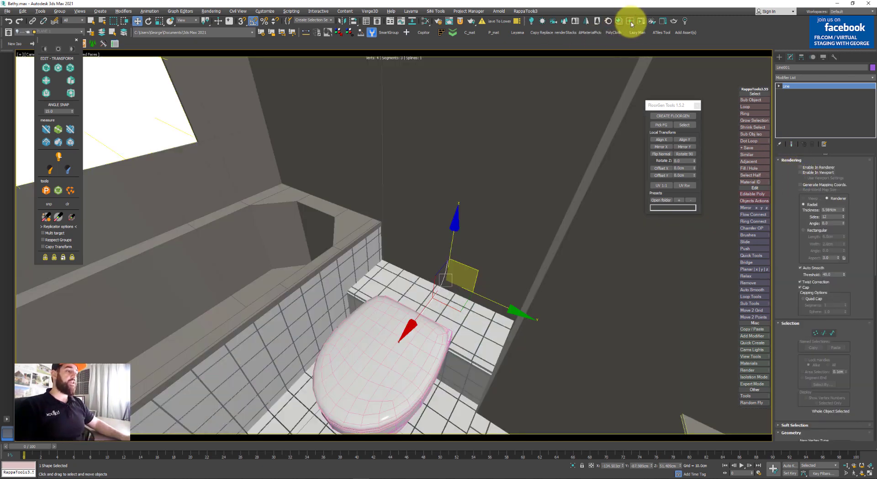
pyautogui.click(640, 21)
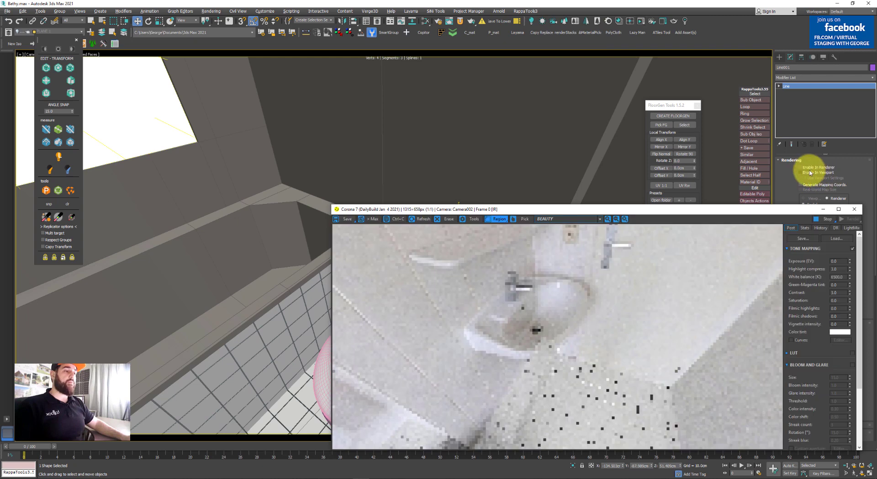
pyautogui.click(815, 173)
# - Examine the area behind the toilet in the interactive render with the pipe turned off
pyautogui.moveTo(708, 213); pyautogui.dragTo(566, 88)
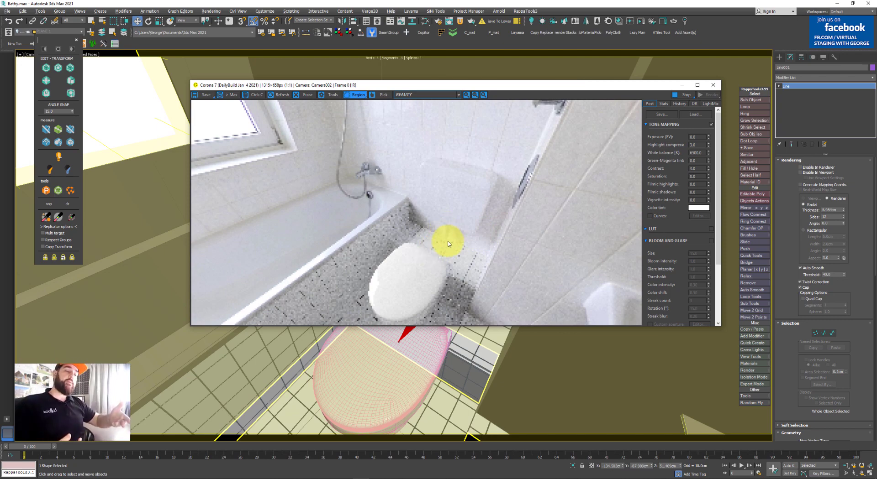
pyautogui.scroll(2, 448, 244)
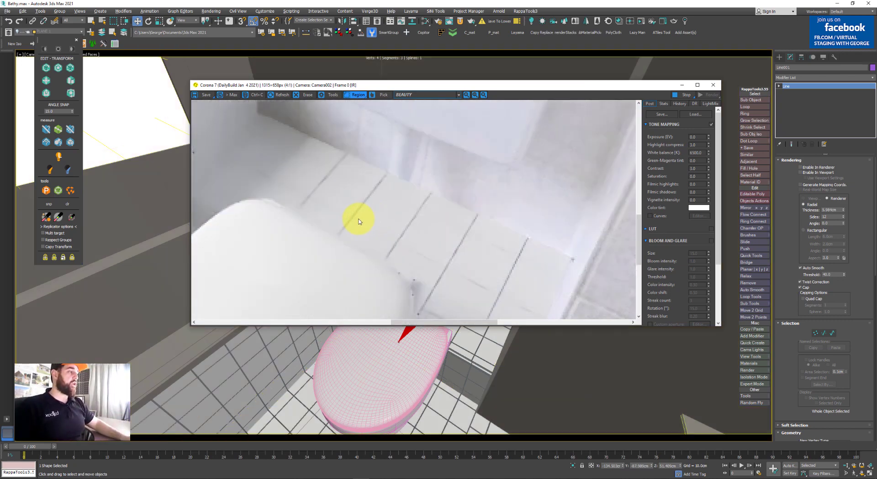
pyautogui.scroll(-1, 358, 222)
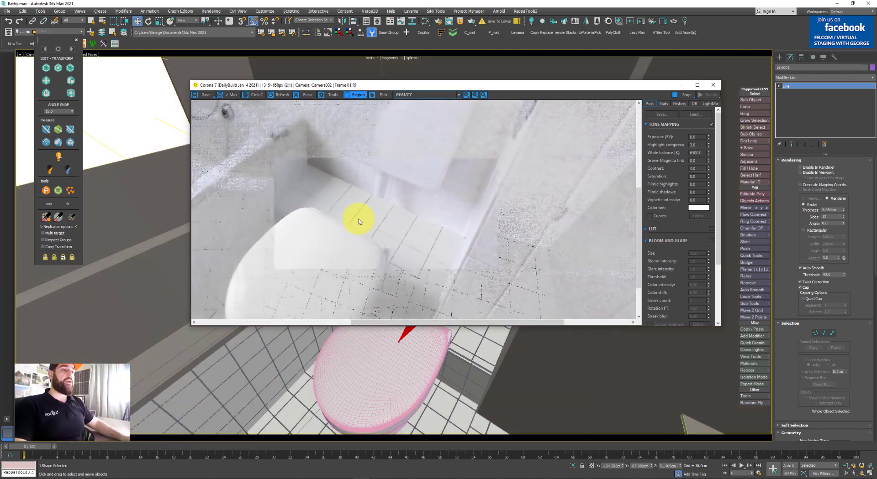
# - Enable the pipe line in the renderer and viewport, and check it behind the toilet in the interactive render
pyautogui.click(804, 168)
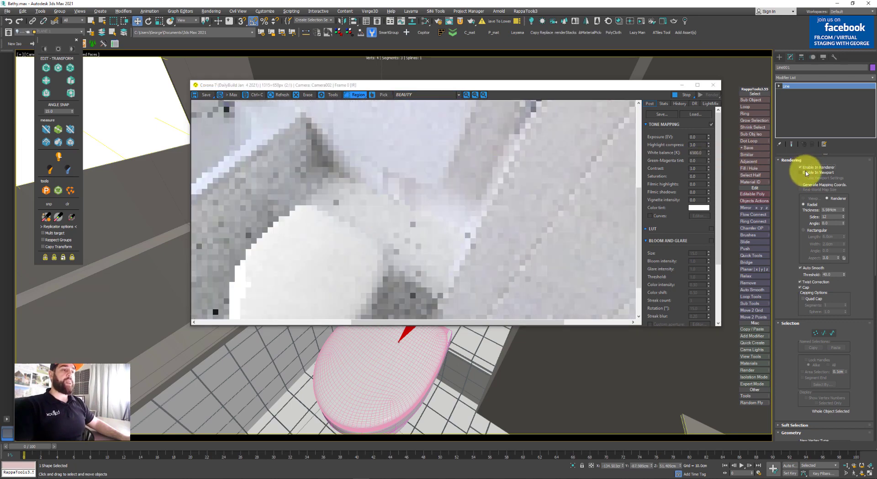
pyautogui.click(805, 173)
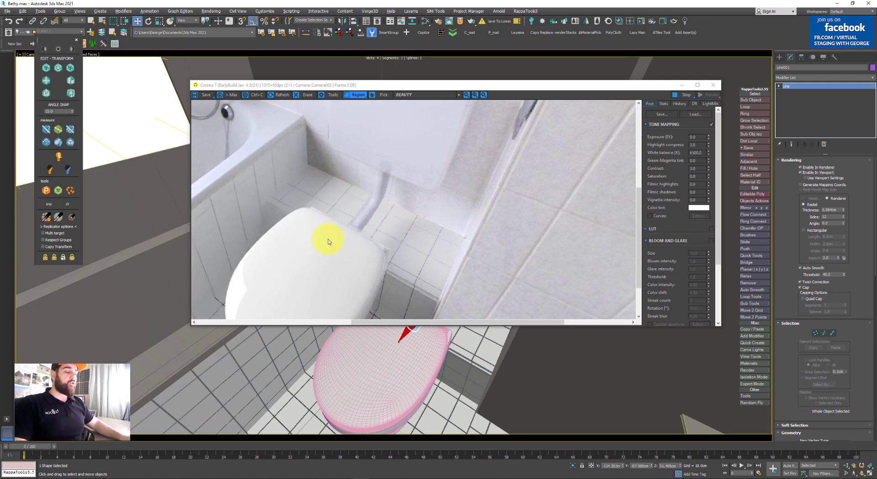
pyautogui.scroll(-2, 347, 250)
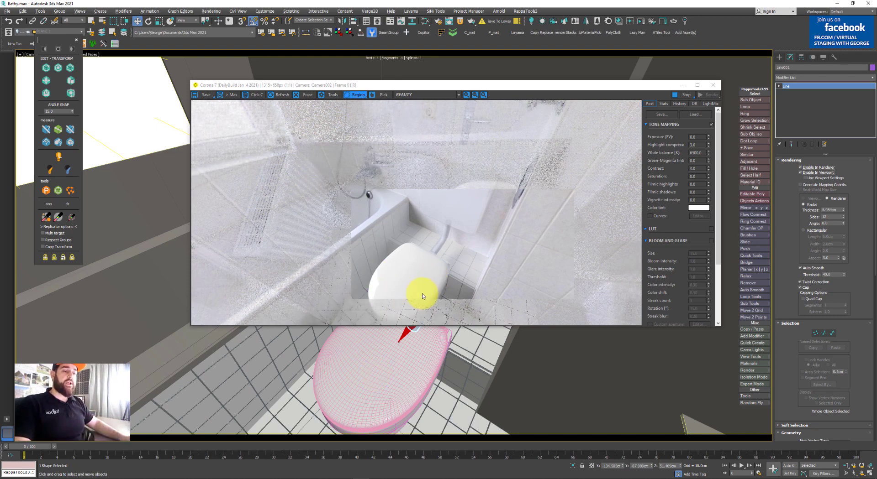
# - Turn the camera view up towards the ceiling, clear the render window out of the way and select the spherical Corona light
pyautogui.click(389, 361)
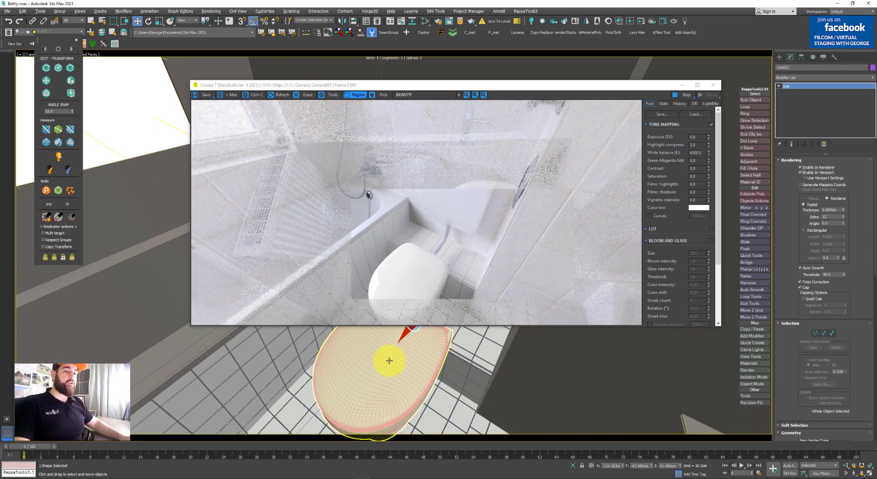
pyautogui.press('Up')
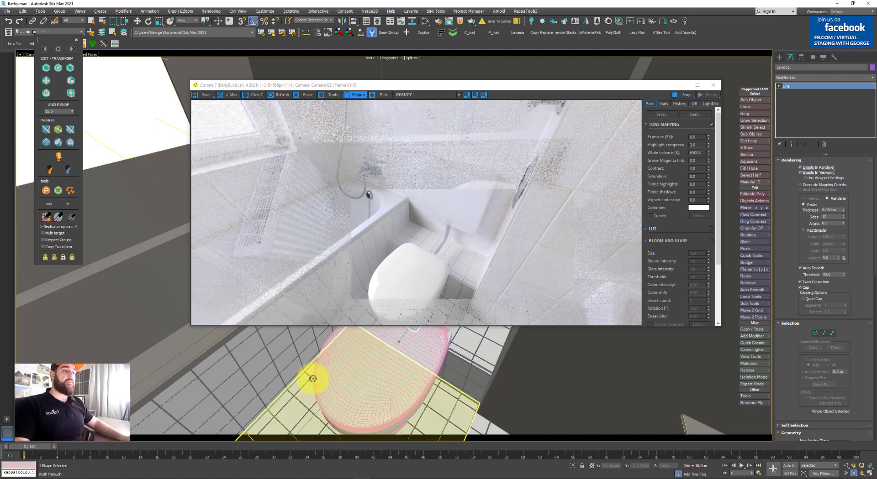
pyautogui.moveTo(311, 377); pyautogui.dragTo(434, 307)
pyautogui.press('Down')
pyautogui.press('Up')
pyautogui.moveTo(516, 90); pyautogui.dragTo(380, 171)
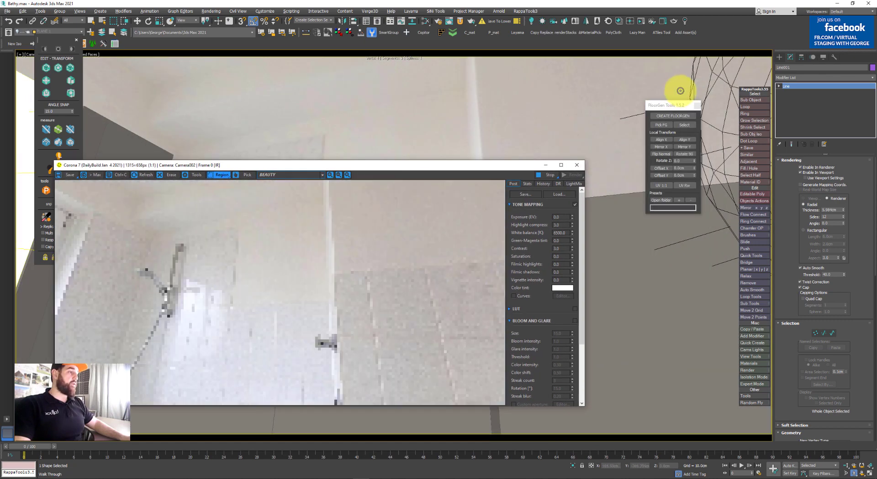
pyautogui.moveTo(586, 96); pyautogui.dragTo(657, 102)
pyautogui.rightClick(492, 74)
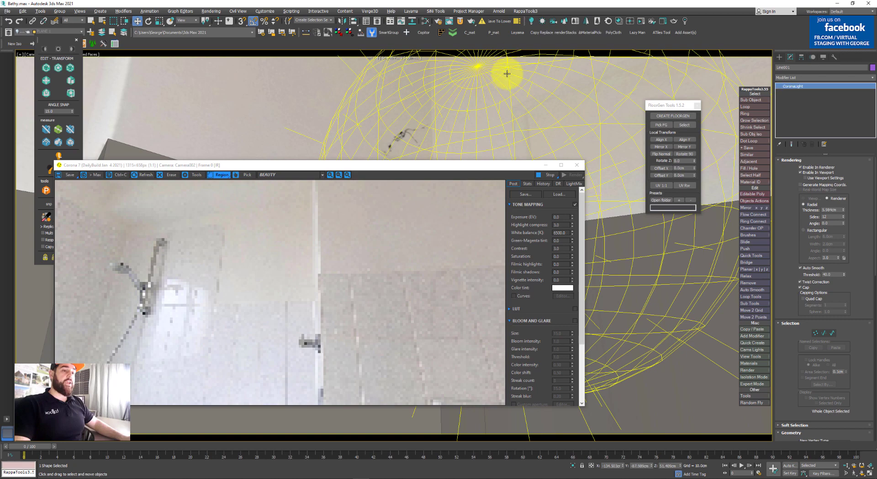
pyautogui.click(502, 74)
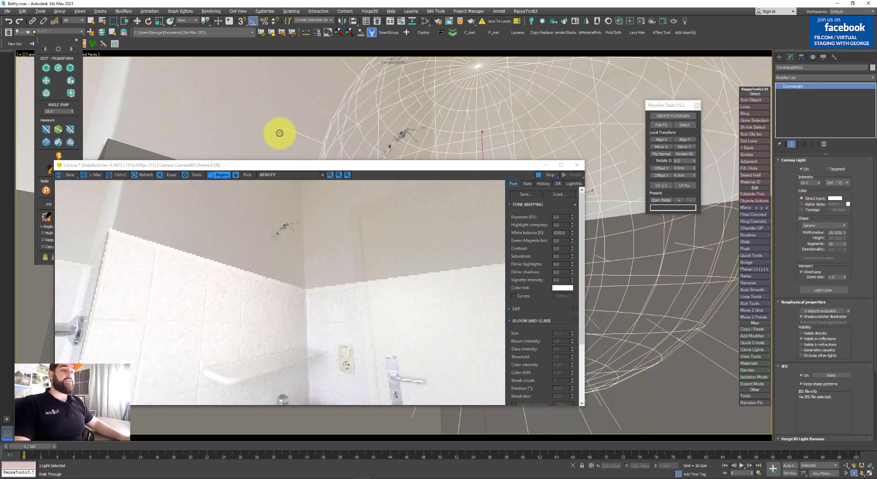
# - With the camera looking down at the floor, turn off the light's visibility in reflections and set its intensity to 15
pyautogui.press('Up')
pyautogui.moveTo(286, 133); pyautogui.dragTo(344, 139)
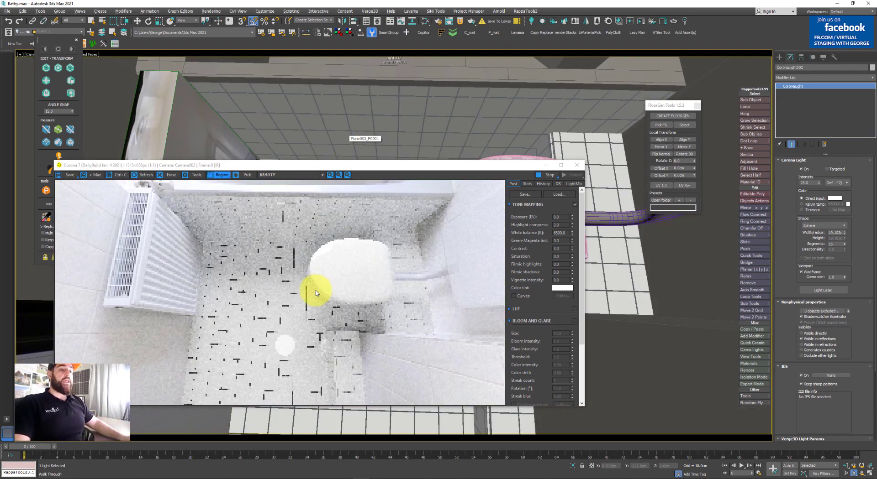
pyautogui.click(822, 340)
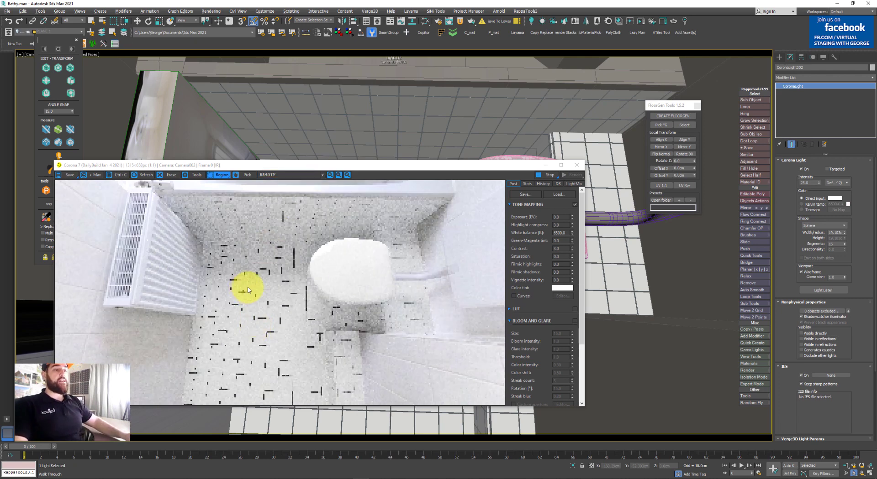
pyautogui.doubleClick(814, 183)
pyautogui.write('15')
pyautogui.press('Return')
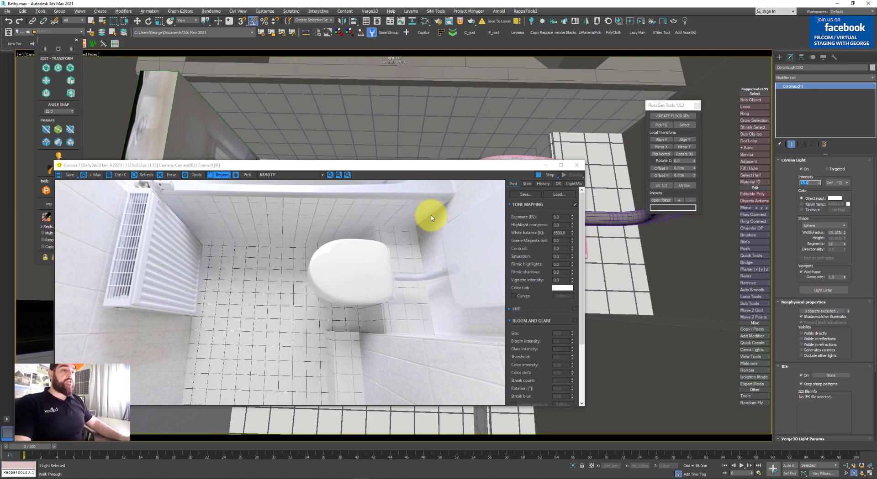
# - Open the Slate Material Editor beside the render and set the VS_SHADOW CATCHER material's shadow amount to 5
pyautogui.click(426, 22)
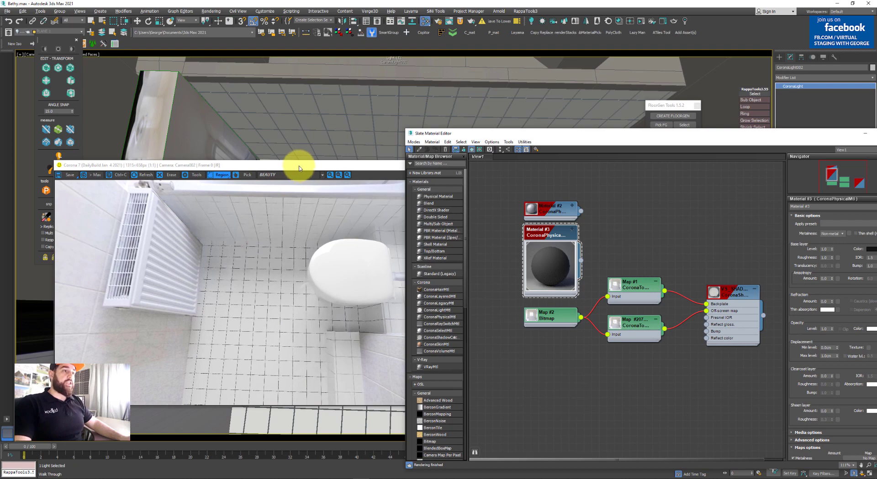
pyautogui.moveTo(293, 165); pyautogui.dragTo(273, 50)
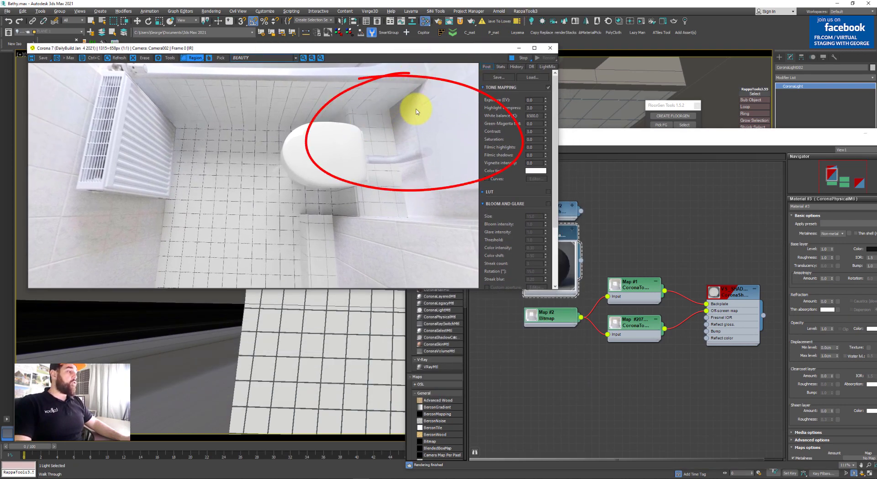
pyautogui.click(617, 140)
pyautogui.moveTo(615, 140); pyautogui.dragTo(608, 145)
pyautogui.click(722, 303)
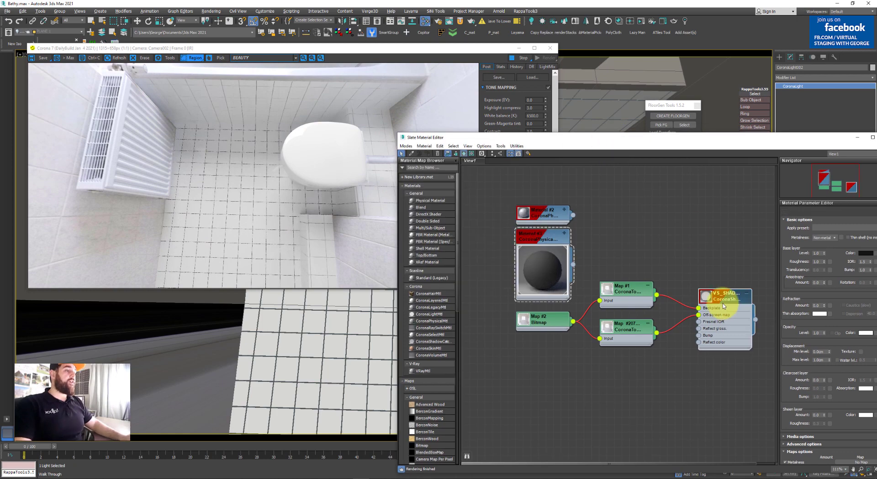
pyautogui.moveTo(692, 139); pyautogui.dragTo(677, 132)
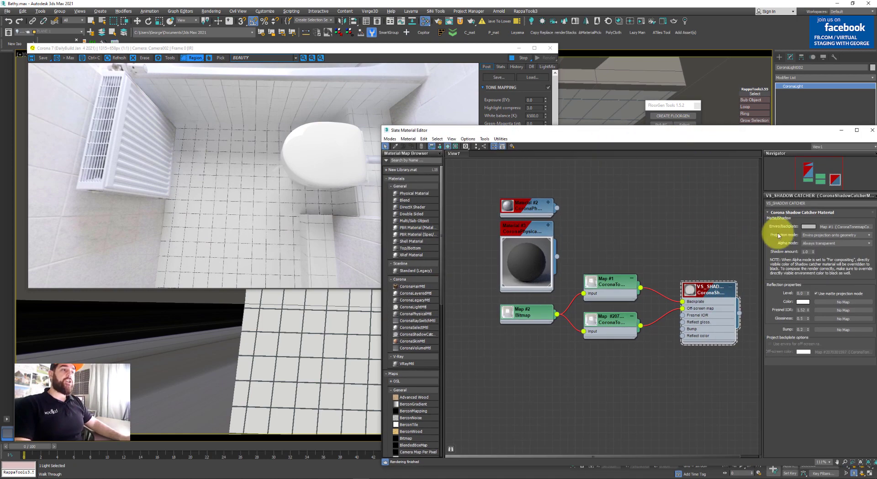
pyautogui.doubleClick(806, 252)
pyautogui.write('5')
pyautogui.press('Return')
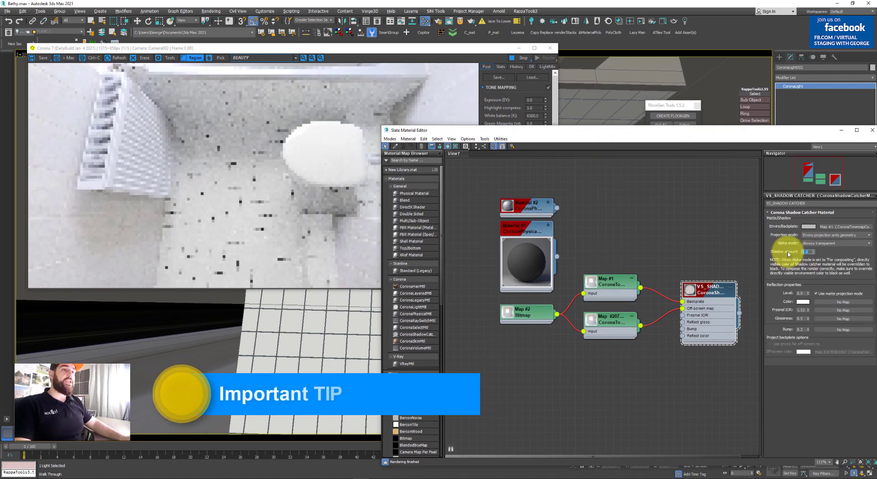
# - Limit the interactive render to a region over the wall corner behind the toilet and inspect the shadows there
pyautogui.click(309, 139)
pyautogui.moveTo(340, 150); pyautogui.dragTo(474, 65)
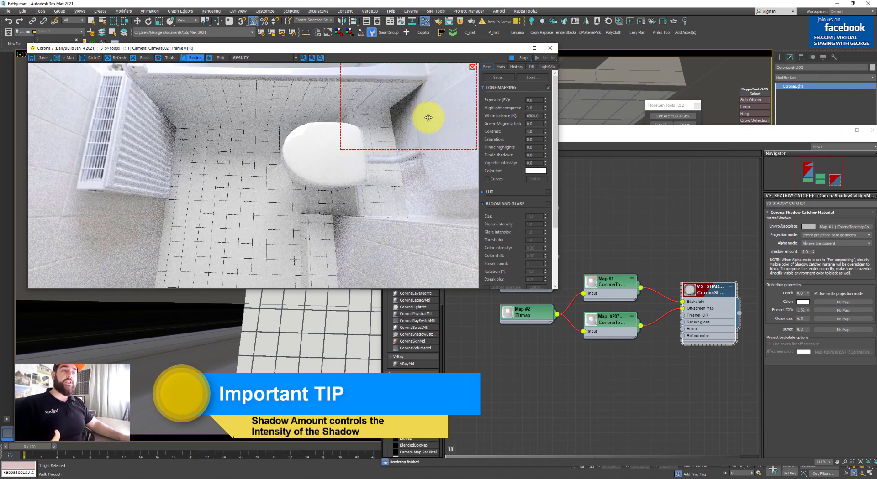
pyautogui.moveTo(396, 46)
pyautogui.mouseDown()
pyautogui.moveTo(376, 34)
pyautogui.moveTo(379, 42)
pyautogui.mouseUp()
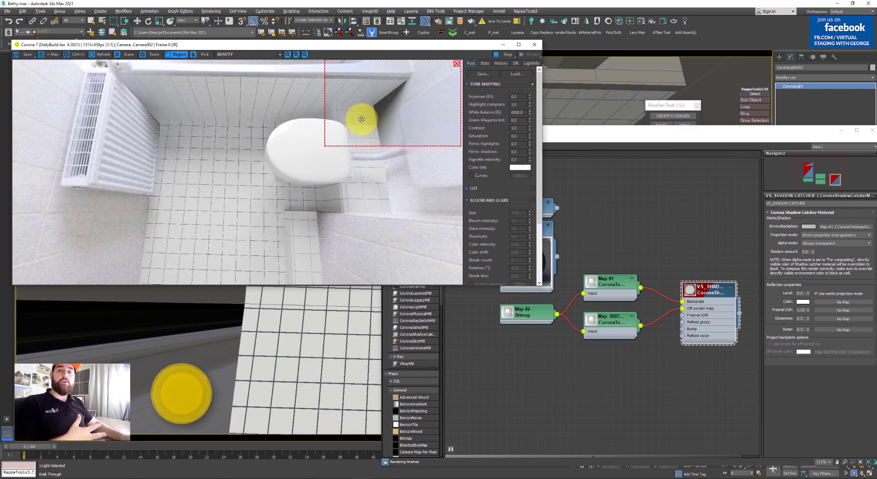
pyautogui.rightClick(713, 80)
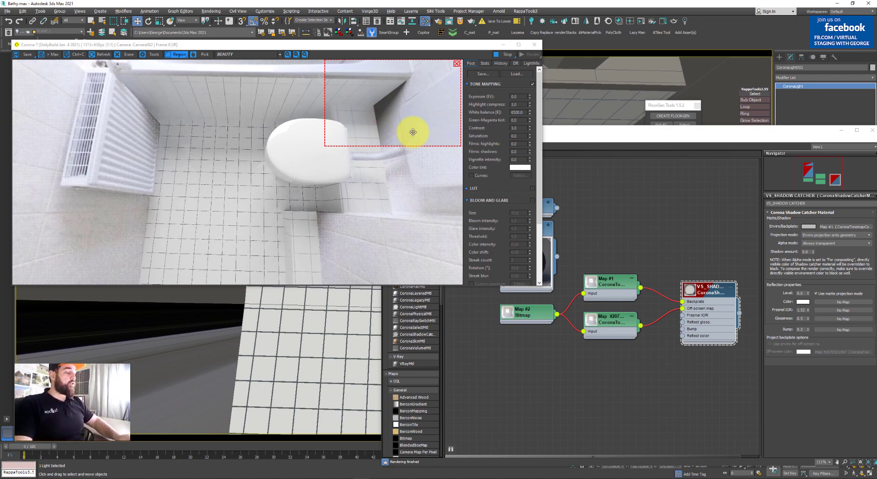
# - Set the VS_SHADOW CATCHER material's shadow amount to 1 and add a second render region around the radiator's edge and adjoining wall corner
pyautogui.click(807, 252)
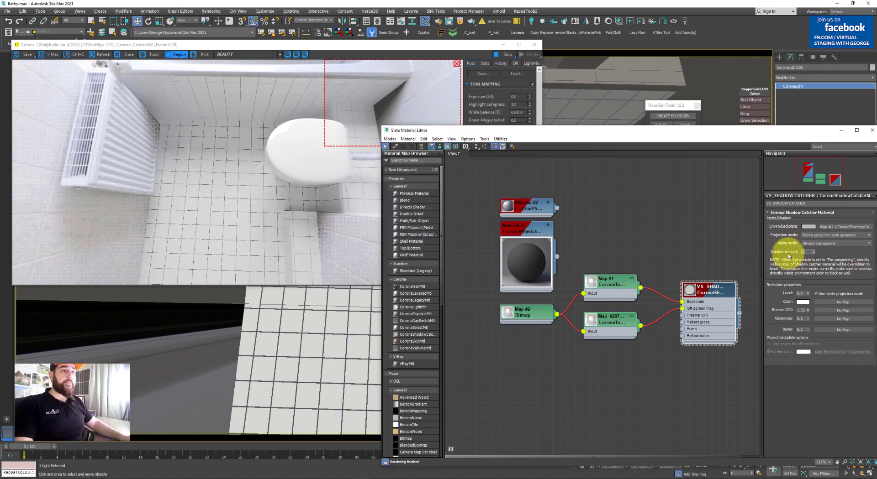
pyautogui.write('1')
pyautogui.press('Return')
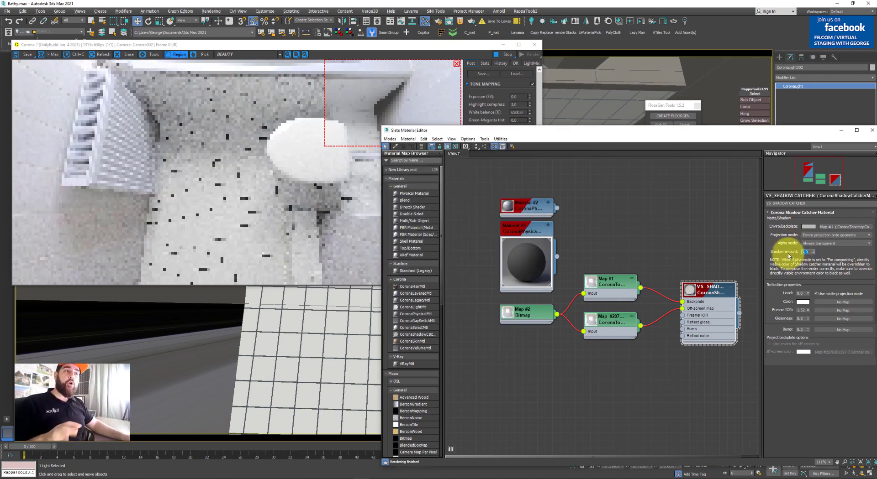
pyautogui.click(346, 136)
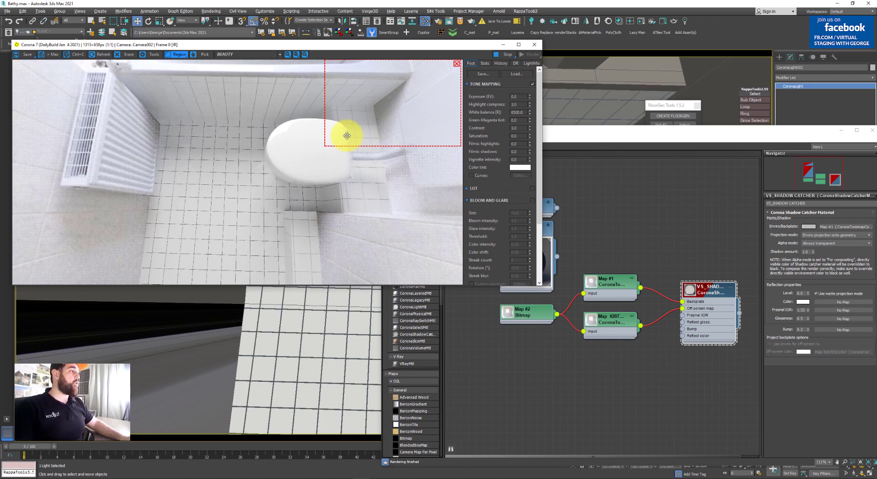
pyautogui.moveTo(192, 164); pyautogui.dragTo(116, 90)
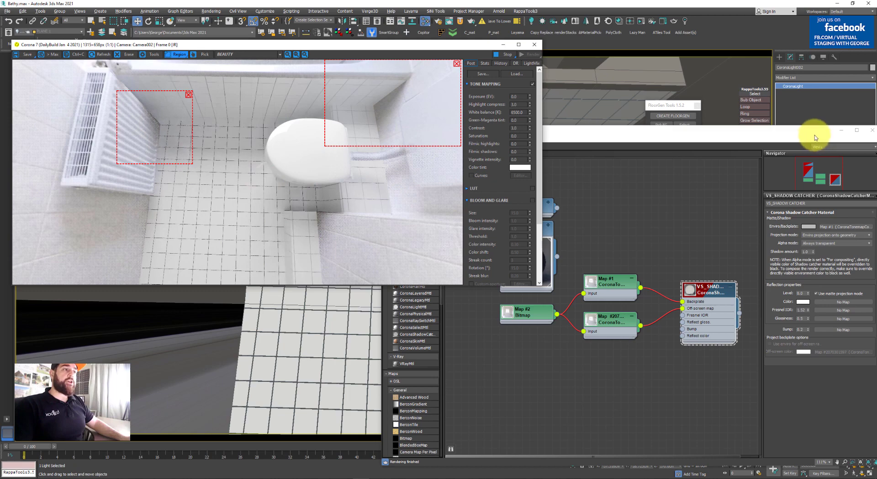
# - Put away the Slate Material Editor and remove both render regions so the full frame renders
pyautogui.moveTo(815, 136); pyautogui.dragTo(760, 95)
pyautogui.click(815, 91)
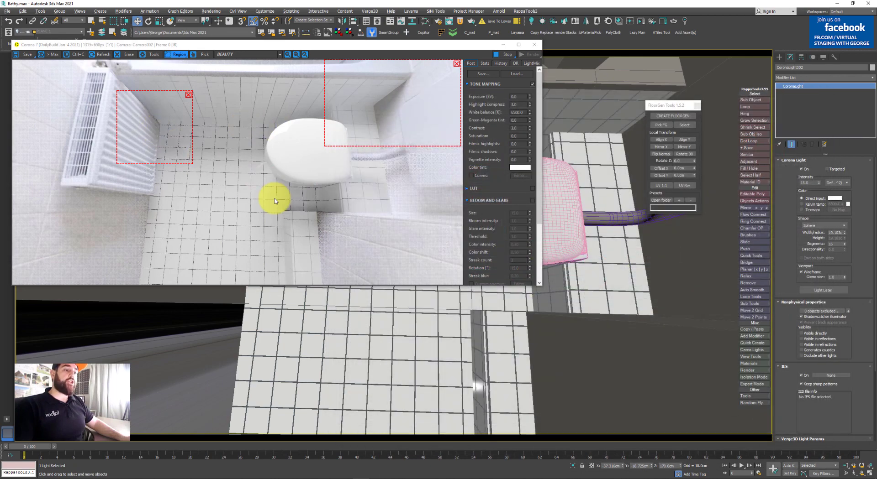
pyautogui.click(457, 66)
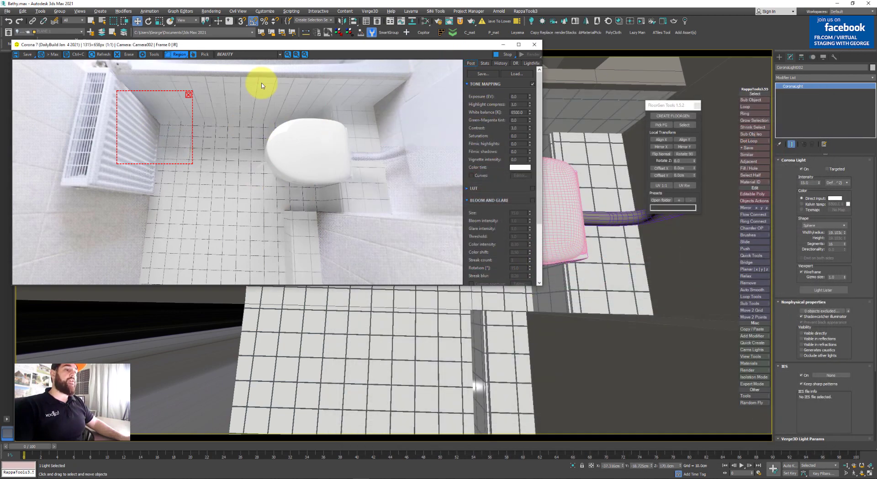
pyautogui.click(188, 94)
# - Turn the camera view from the floor to the washbasin wall and on to the bathtub to examine the lighting
pyautogui.moveTo(306, 353); pyautogui.dragTo(448, 269)
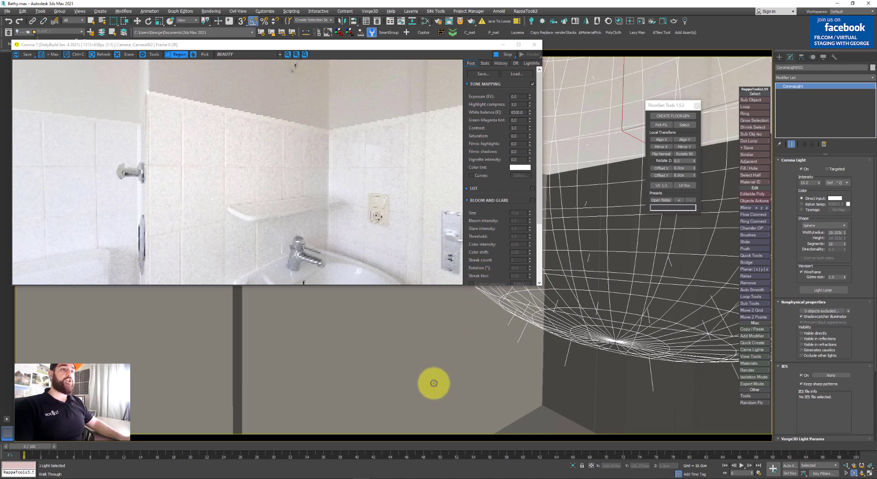
pyautogui.moveTo(402, 394); pyautogui.dragTo(393, 378)
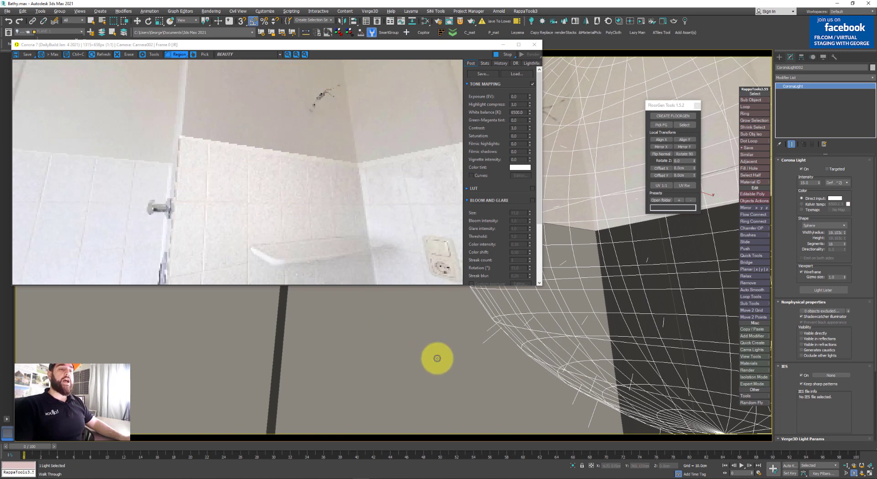
pyautogui.moveTo(434, 360); pyautogui.dragTo(313, 393)
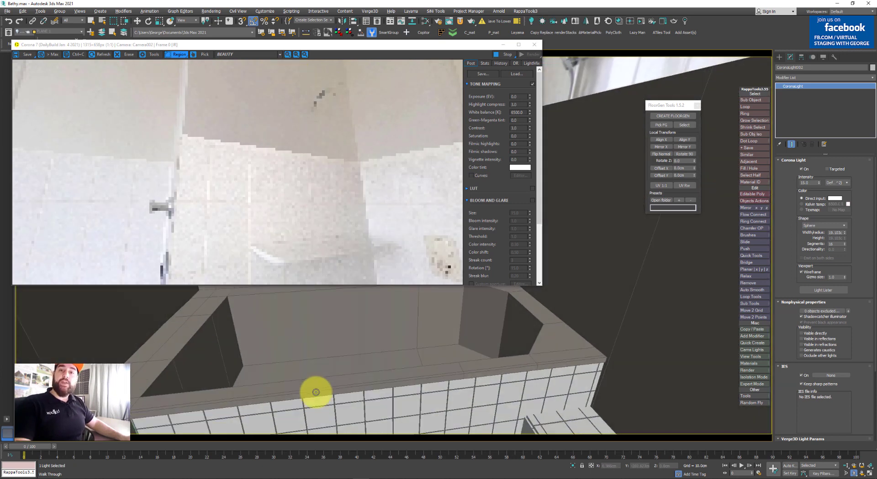